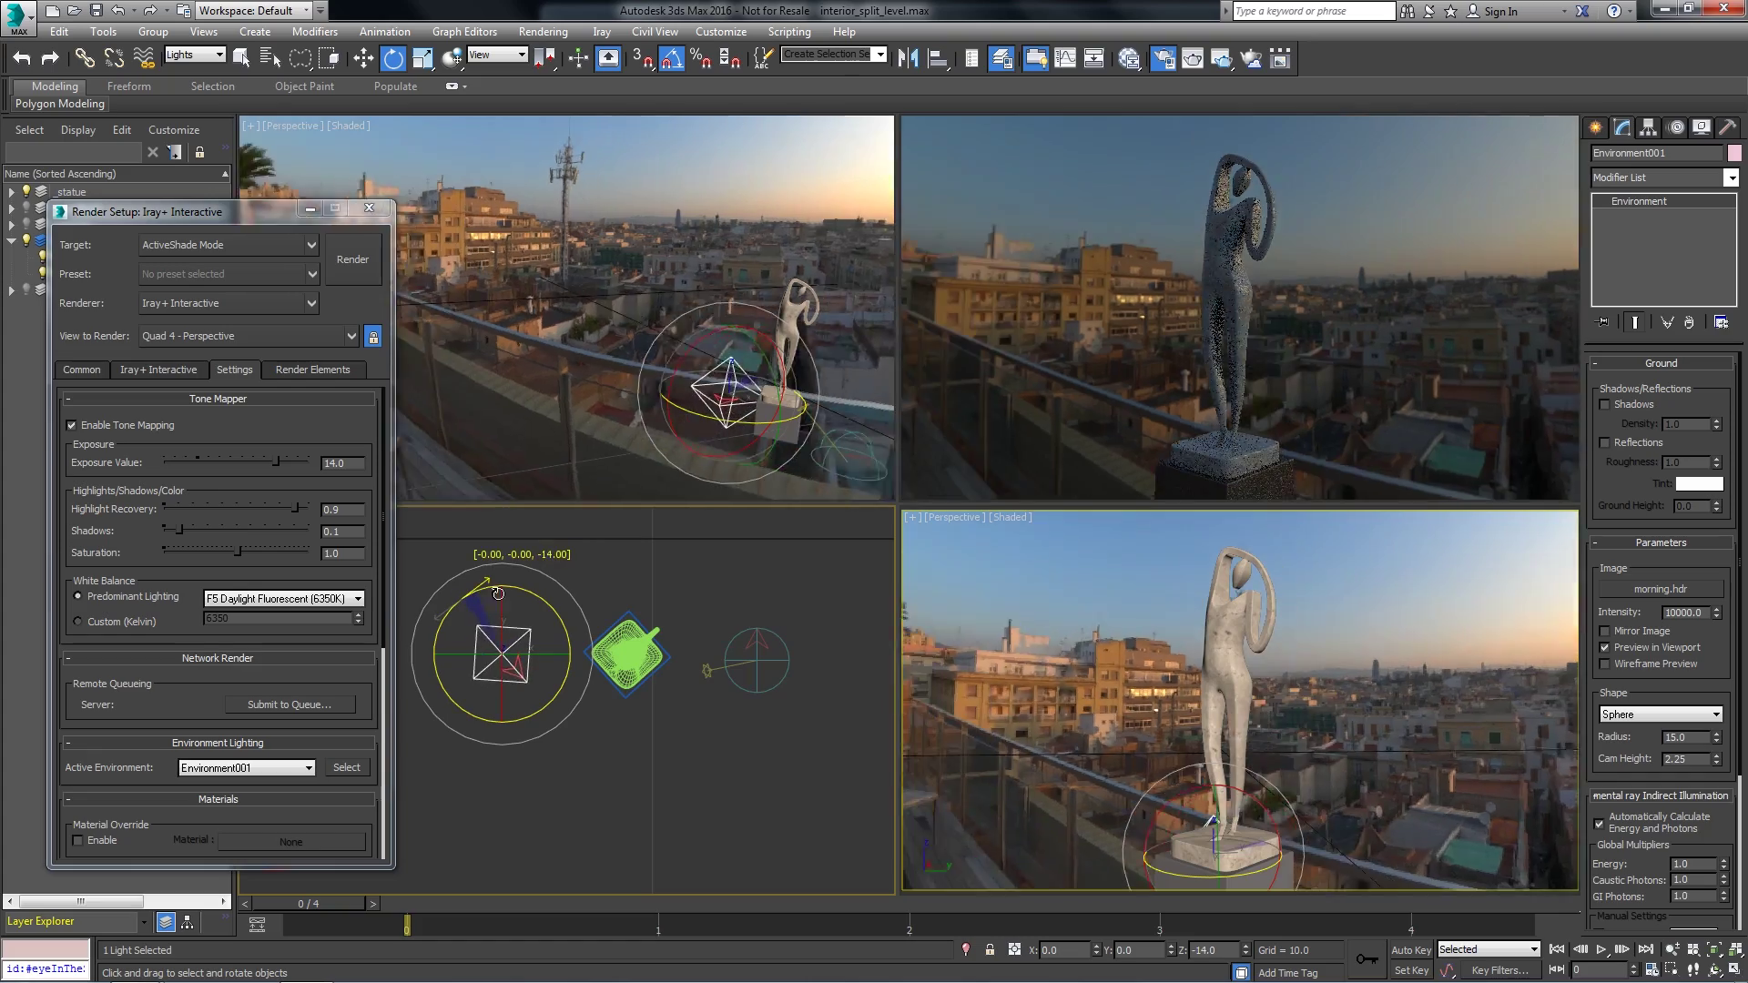
- Rotate the environment light around its vertical axis and fine-tune the tone mapper's exposure value
left_click_drag(505, 593, 519, 596)
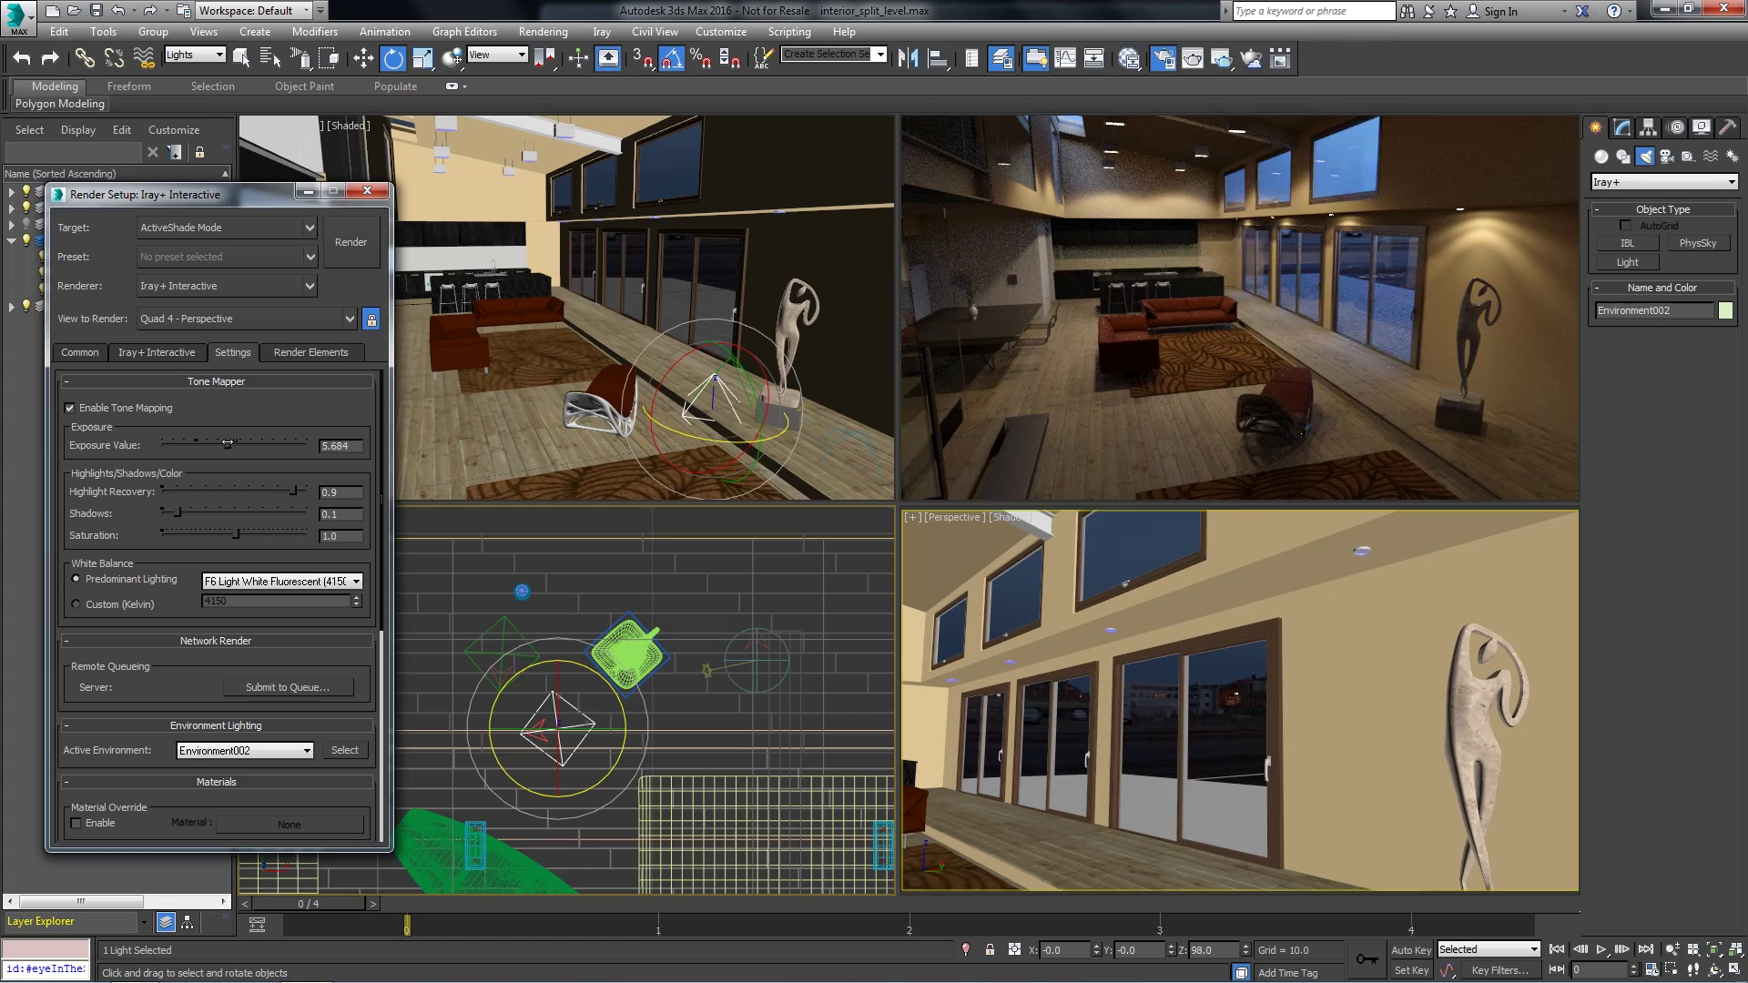
left_click_drag(227, 444, 226, 443)
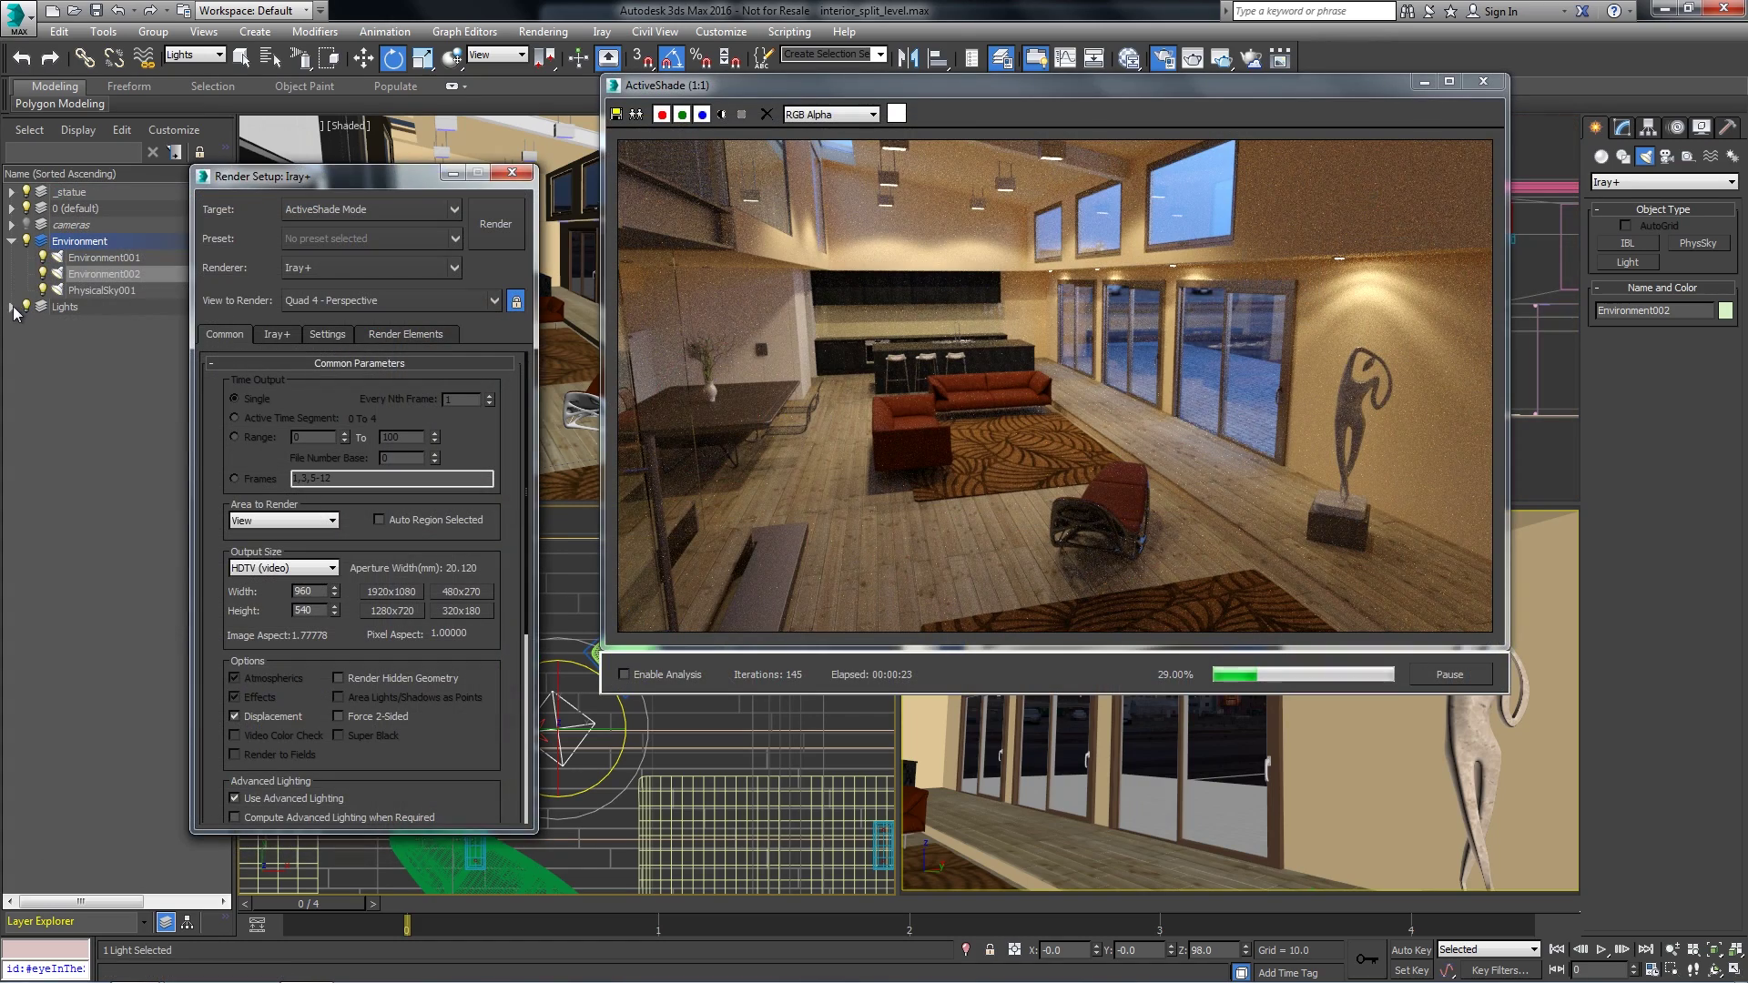
- Expand the Lights layer to examine its light groups and pick lights_main_04
left_click(10, 306)
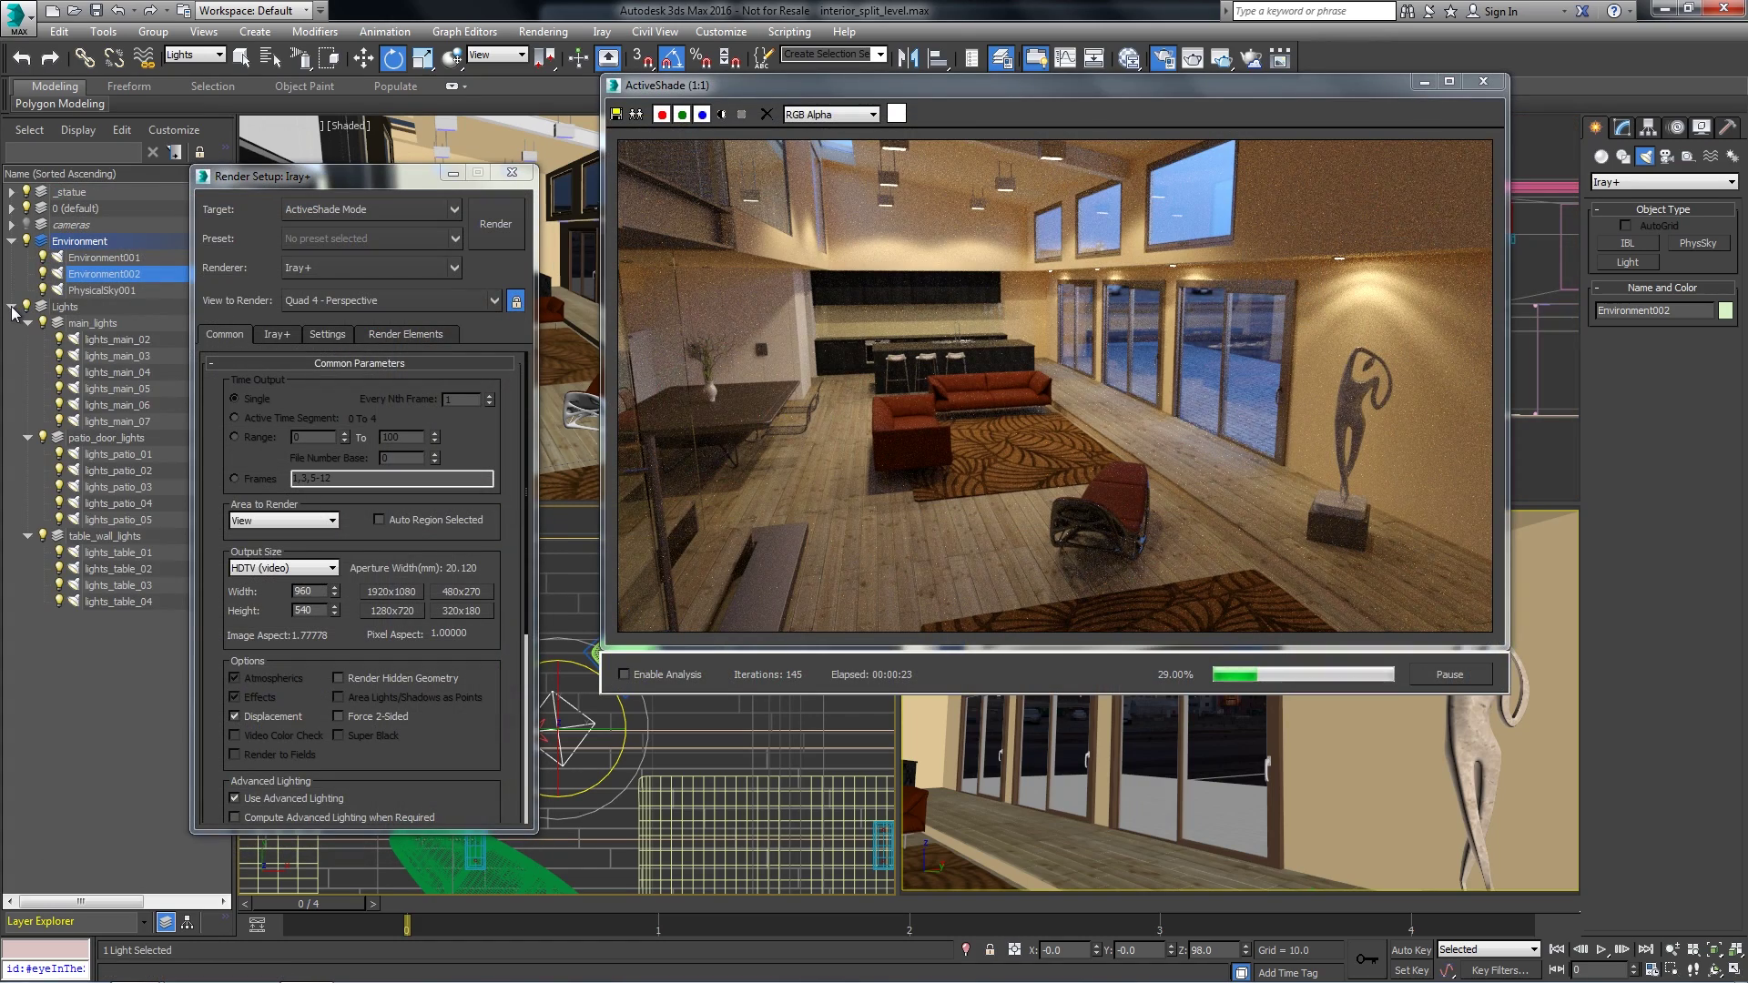
left_click(115, 373)
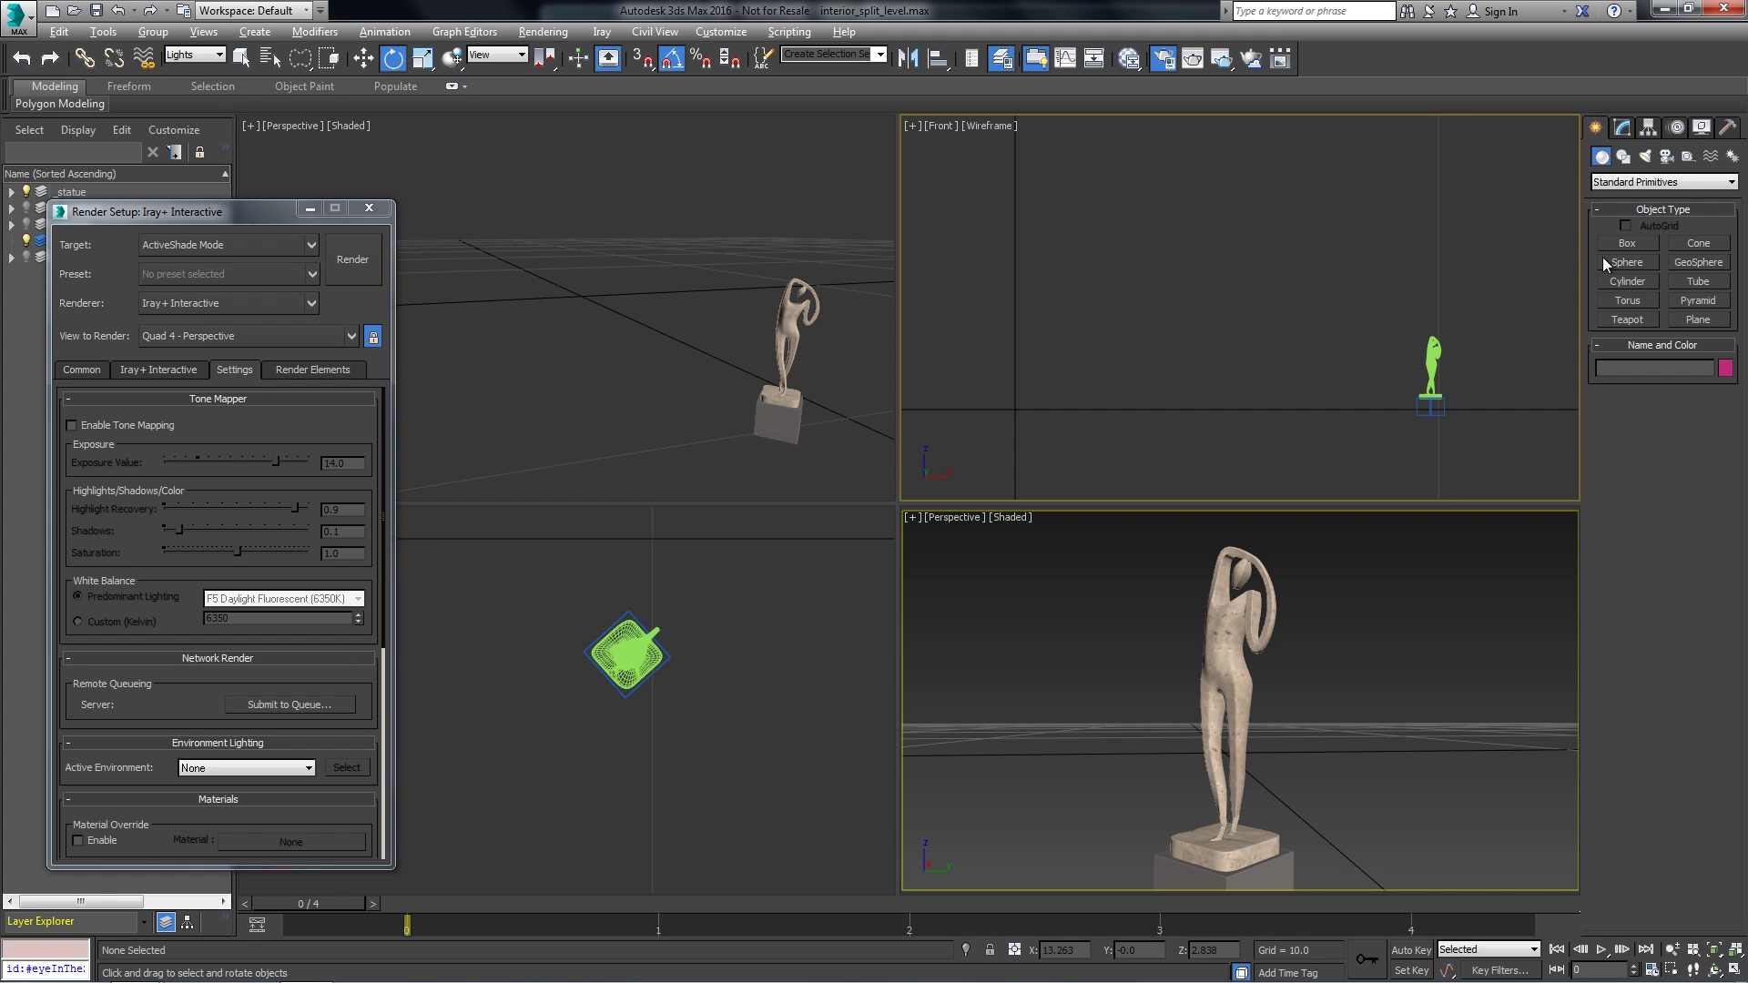
- Create an Iray+ PhysSky light beside the statue in the top view
left_click(1646, 159)
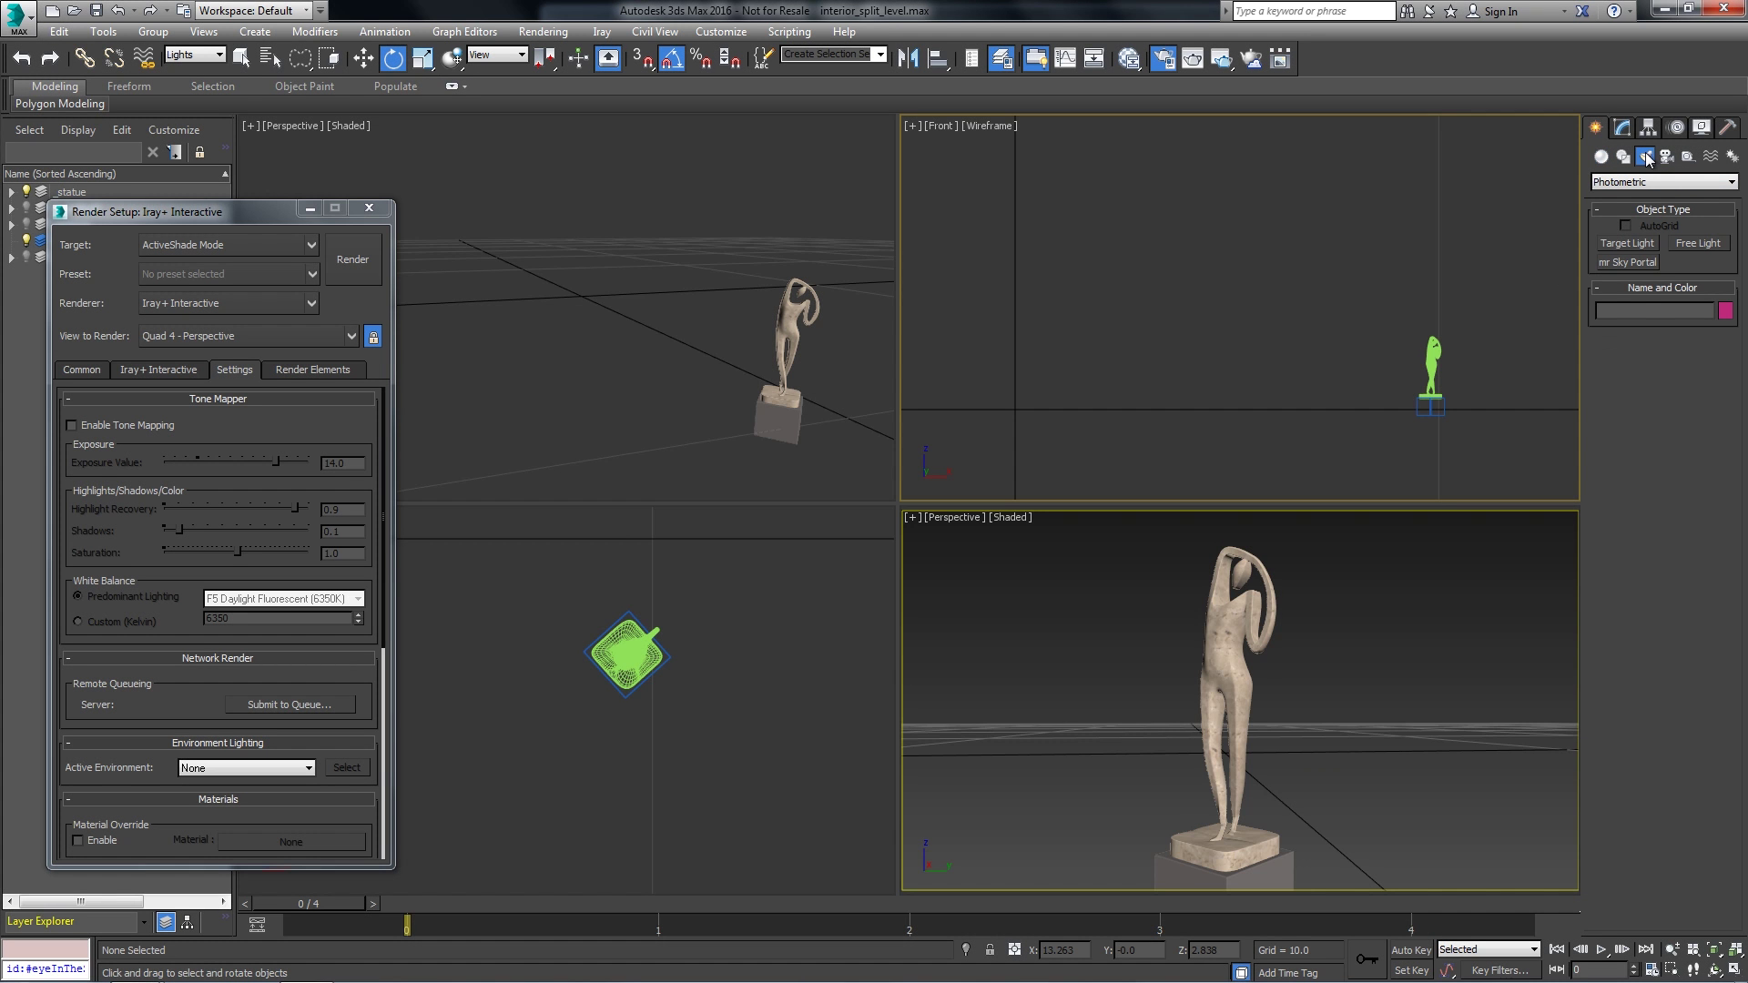
left_click(1652, 179)
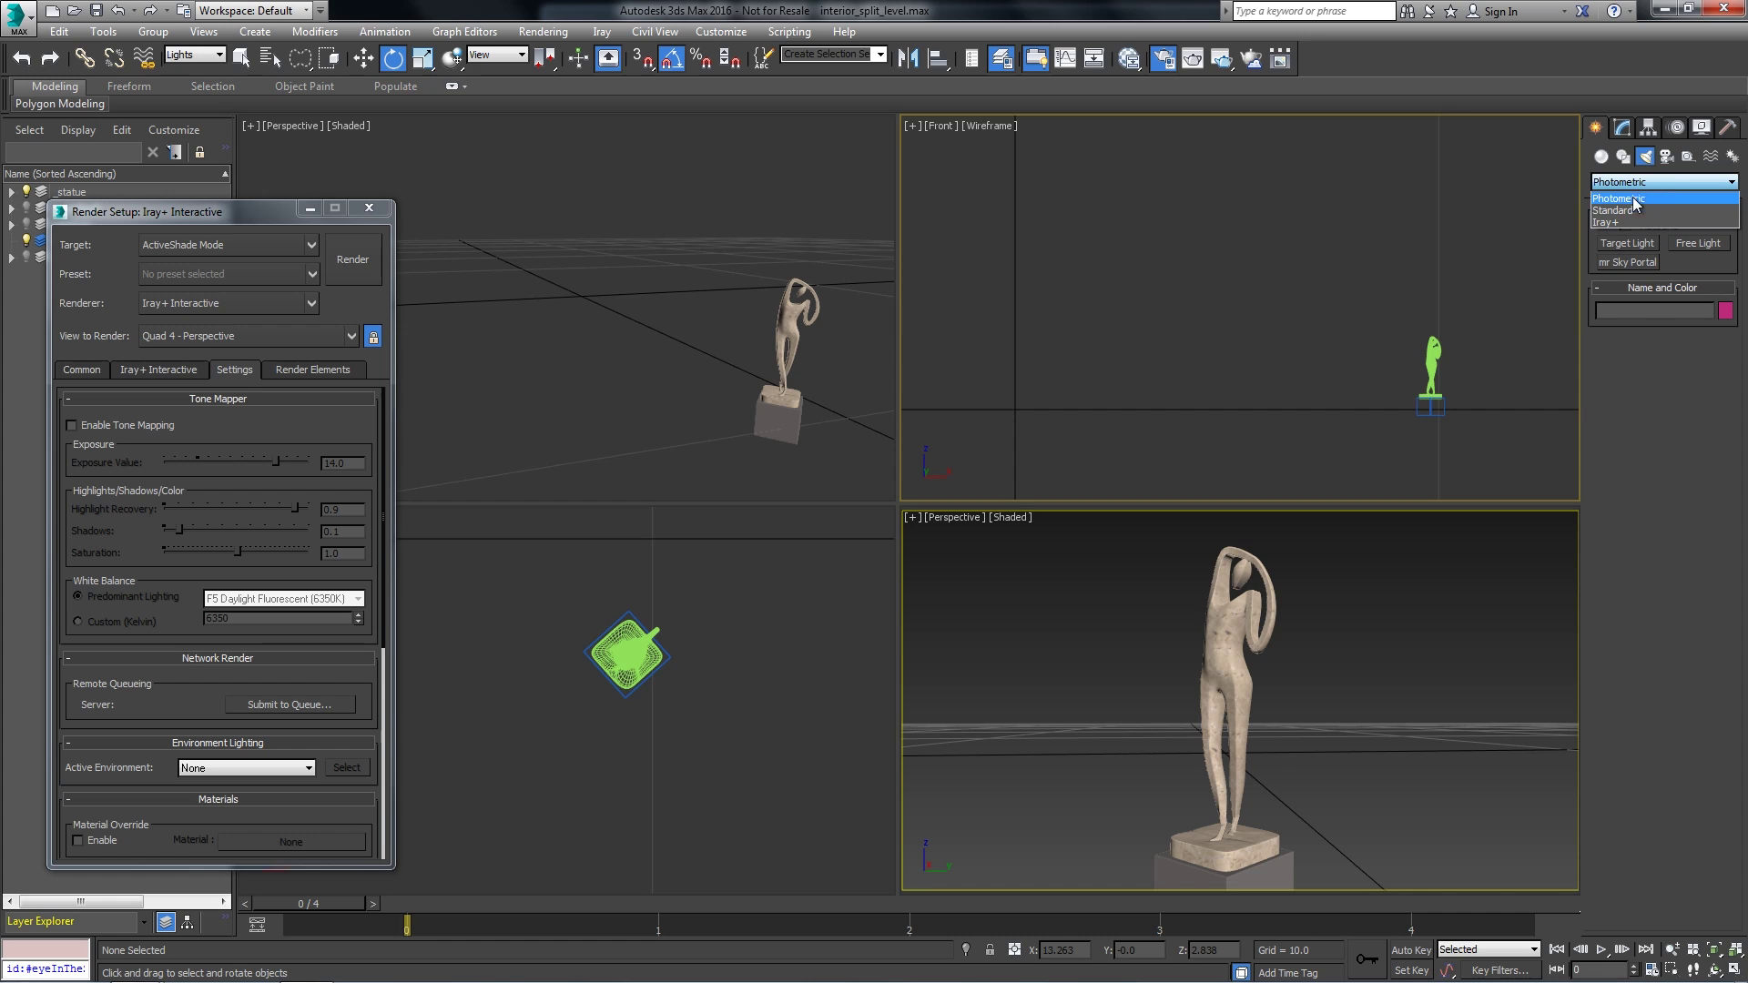
left_click(1644, 220)
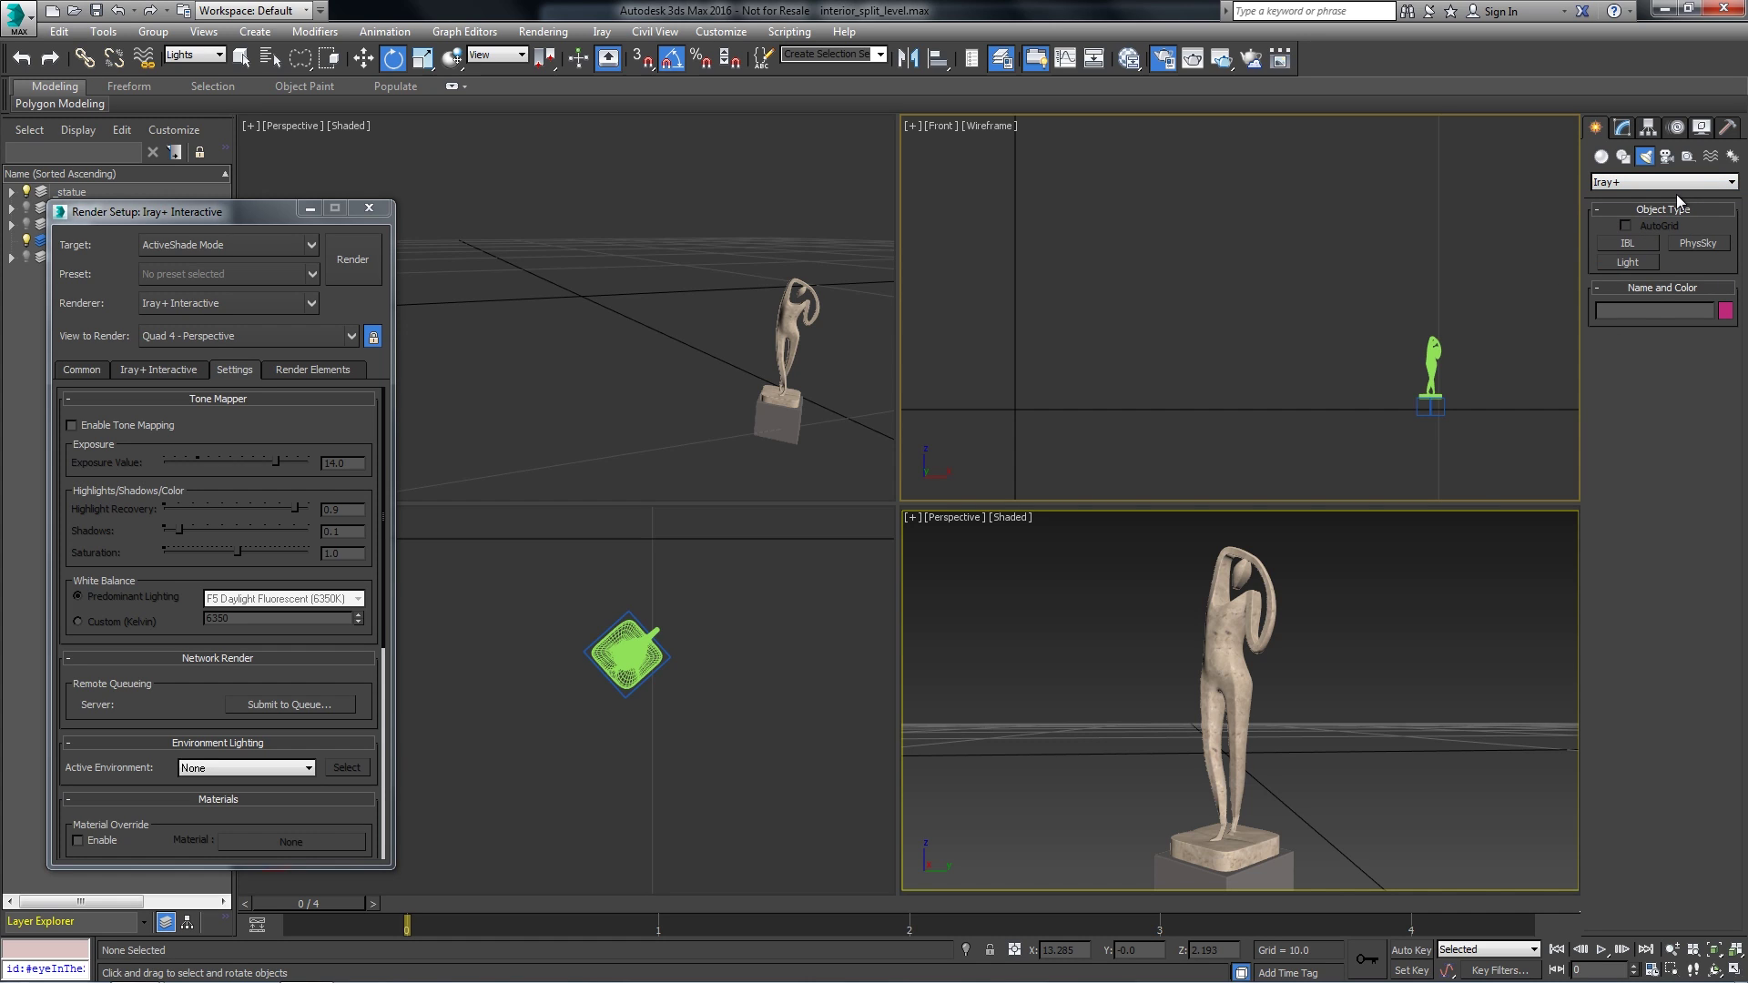
left_click(1696, 243)
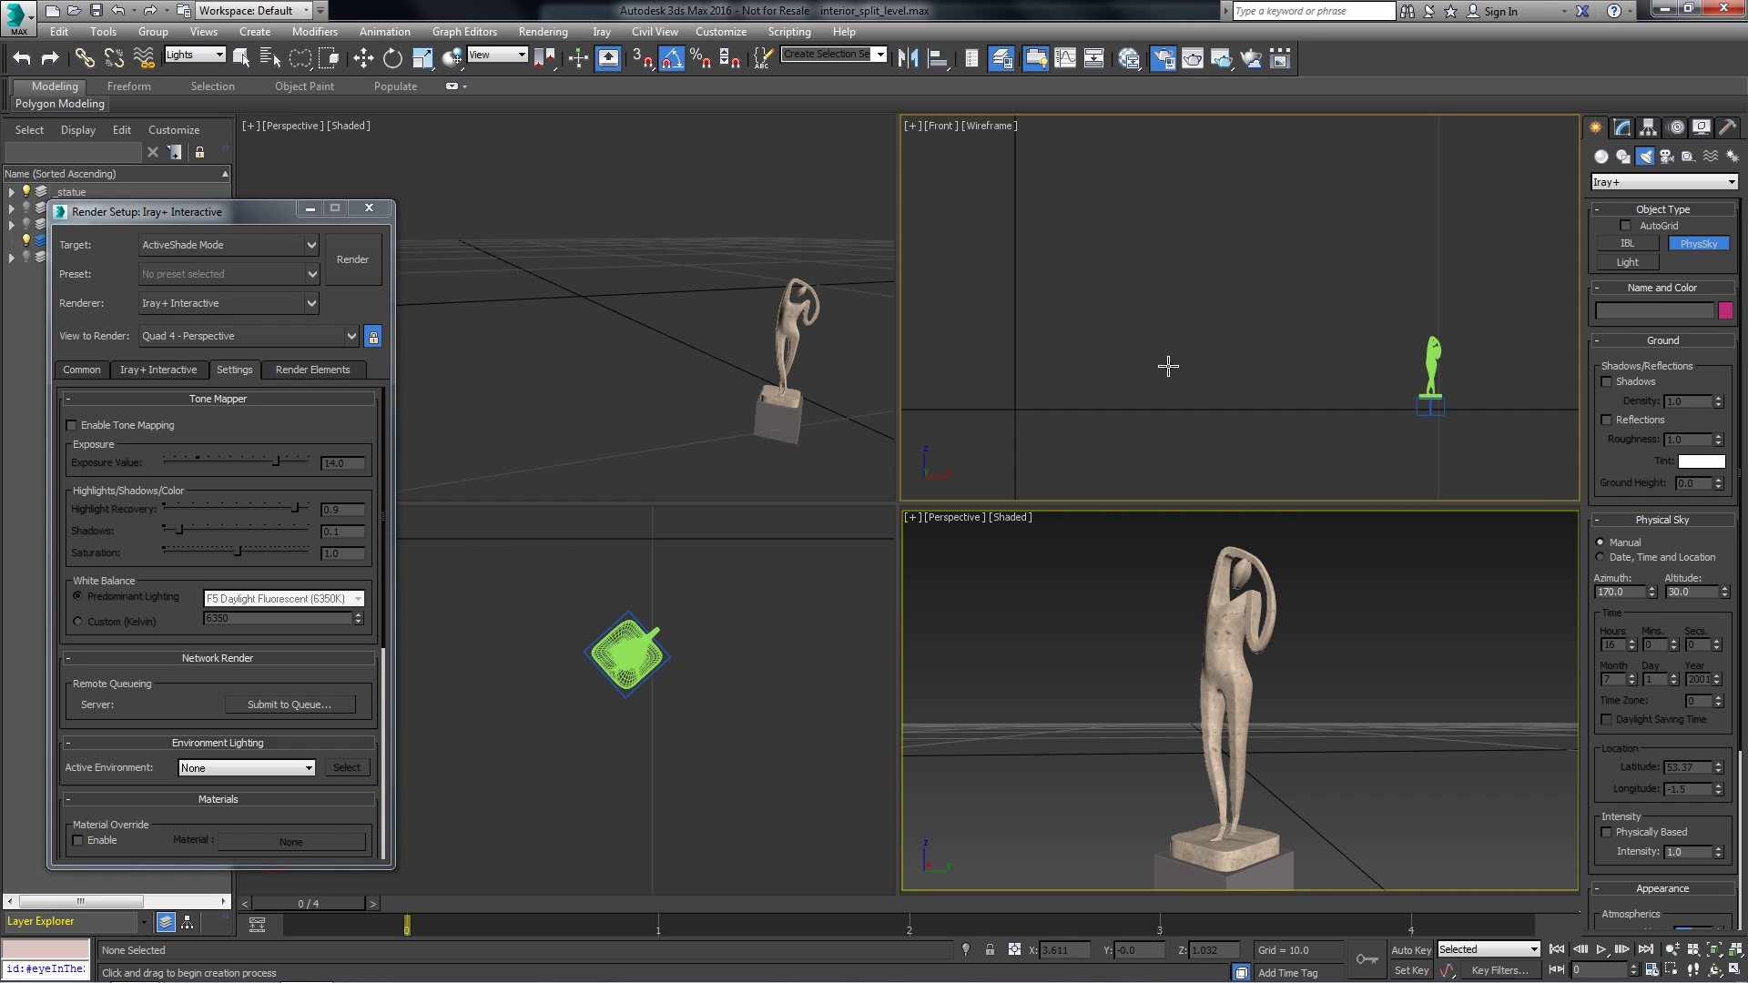
left_click(757, 658)
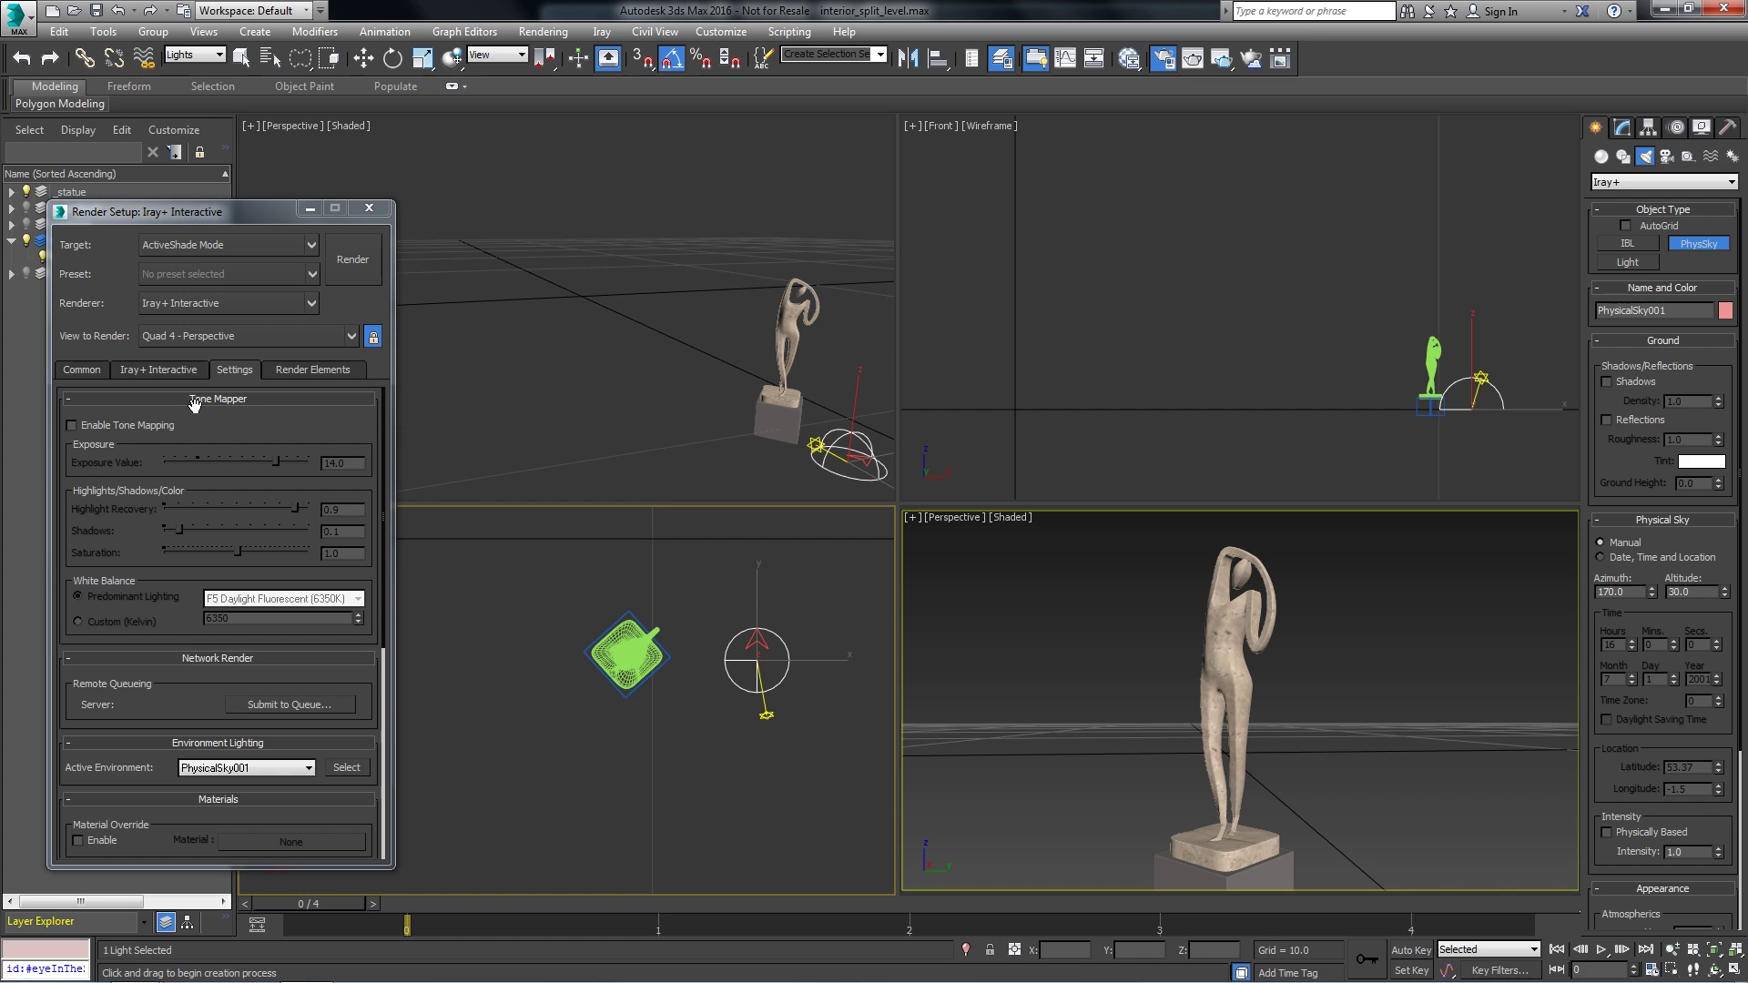
- Enable tone mapping and replace the Front view with an ActiveShade render
left_click(71, 425)
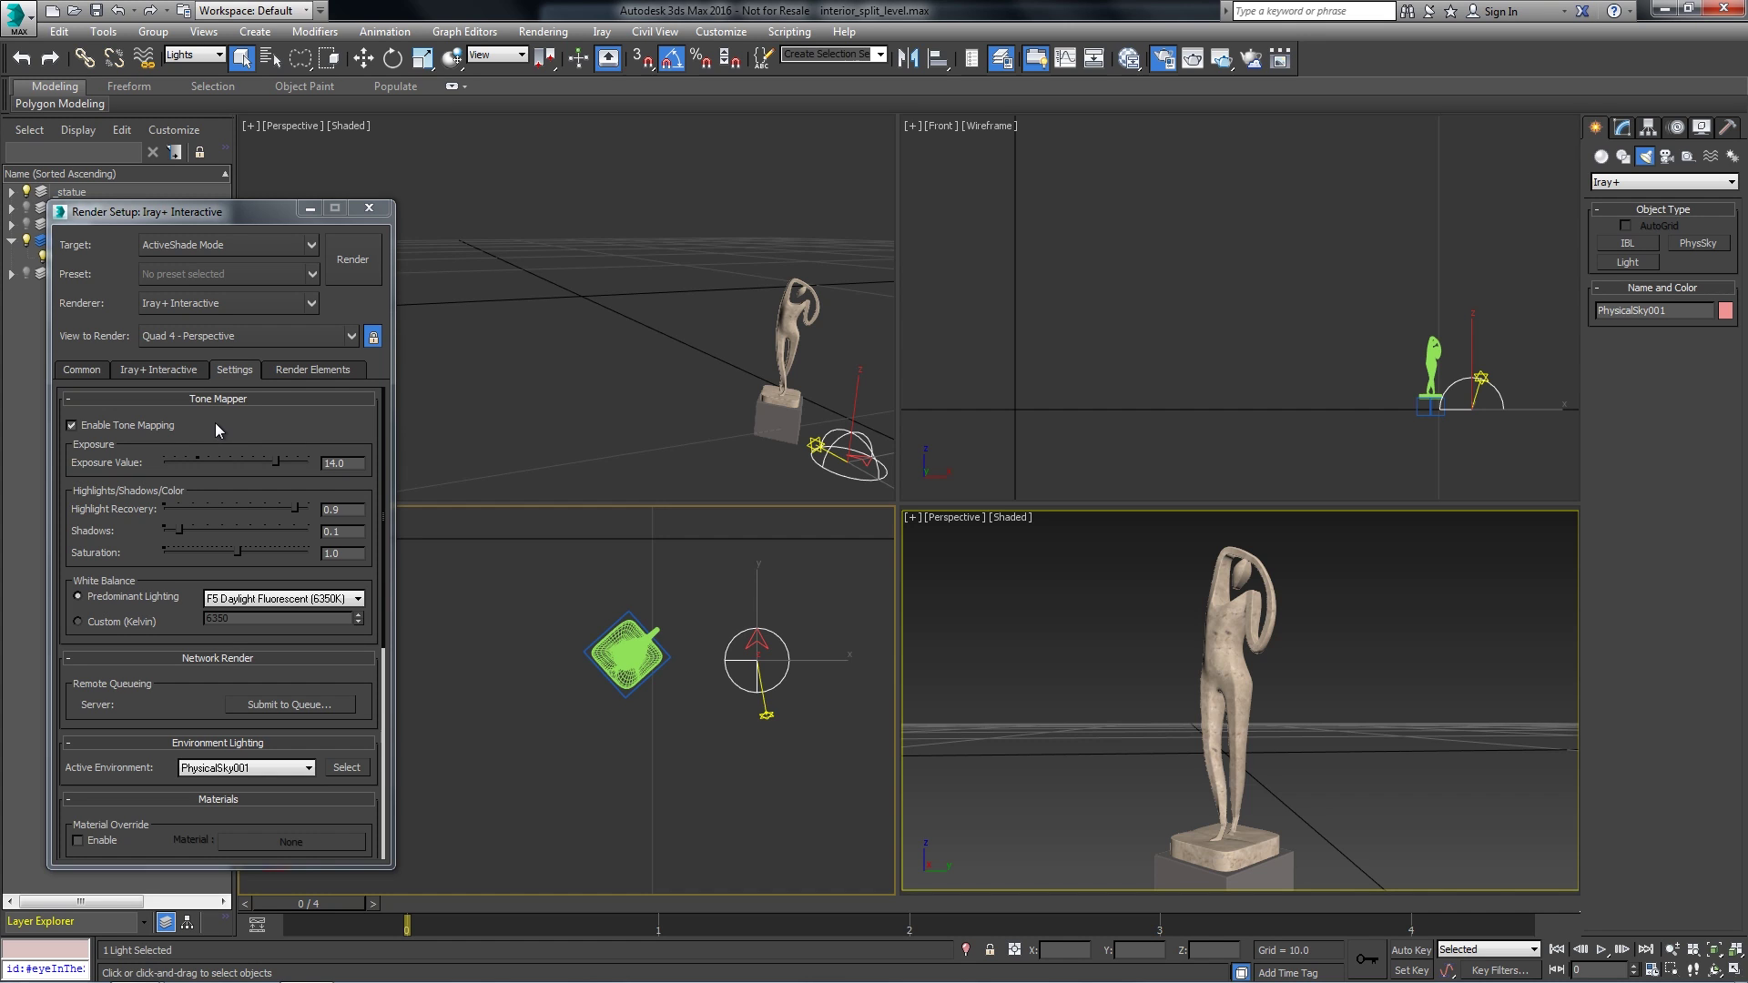
left_click(942, 127)
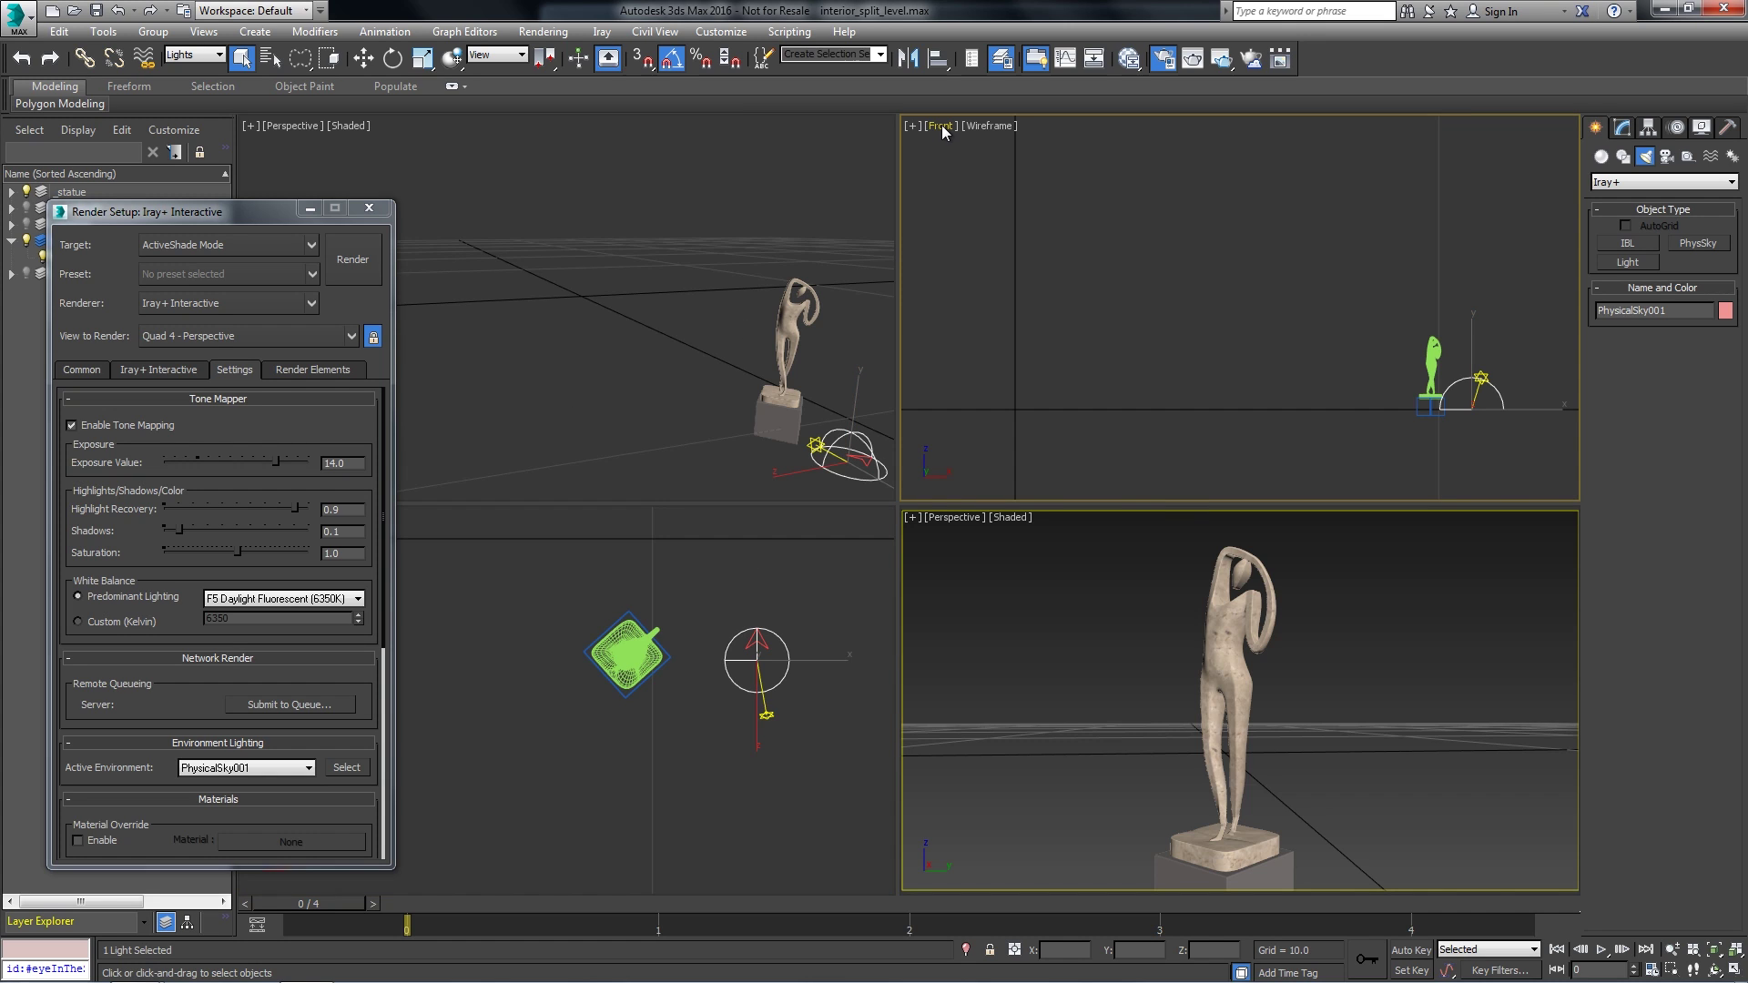
mouse_move(986, 406)
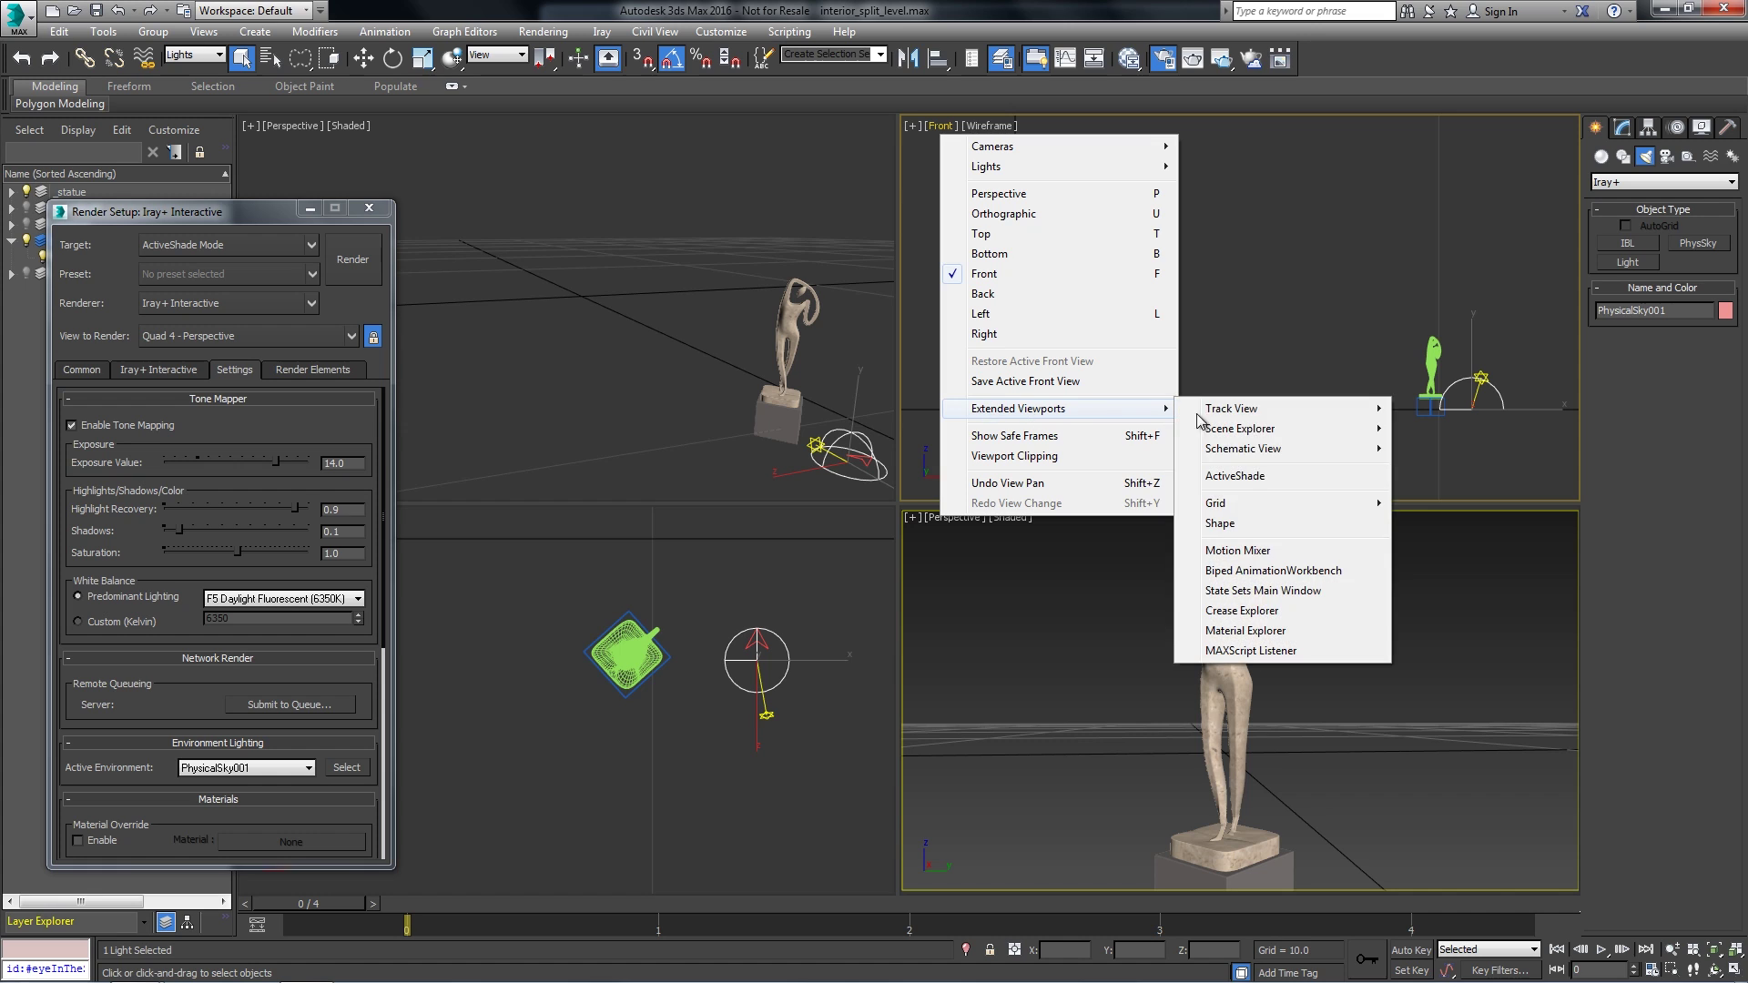
left_click(1247, 469)
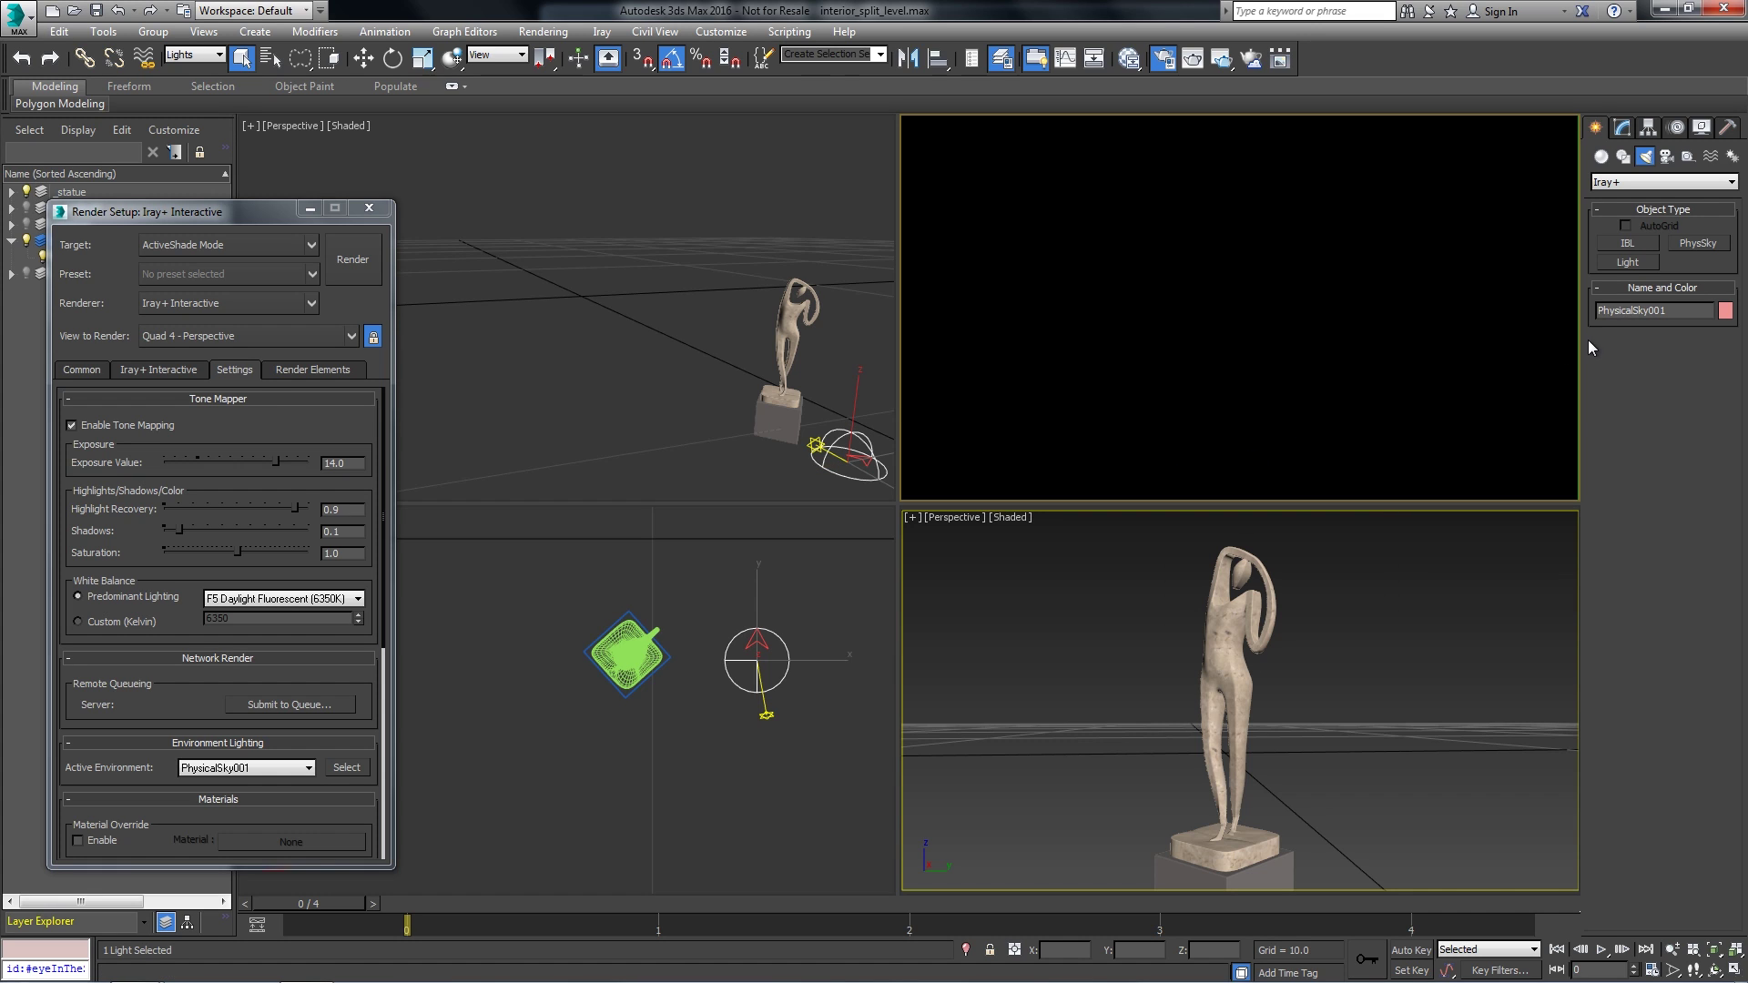
- Set the physical sky's azimuth to 187 and switch its sun positioning to Date, Time and Location
left_click(1619, 130)
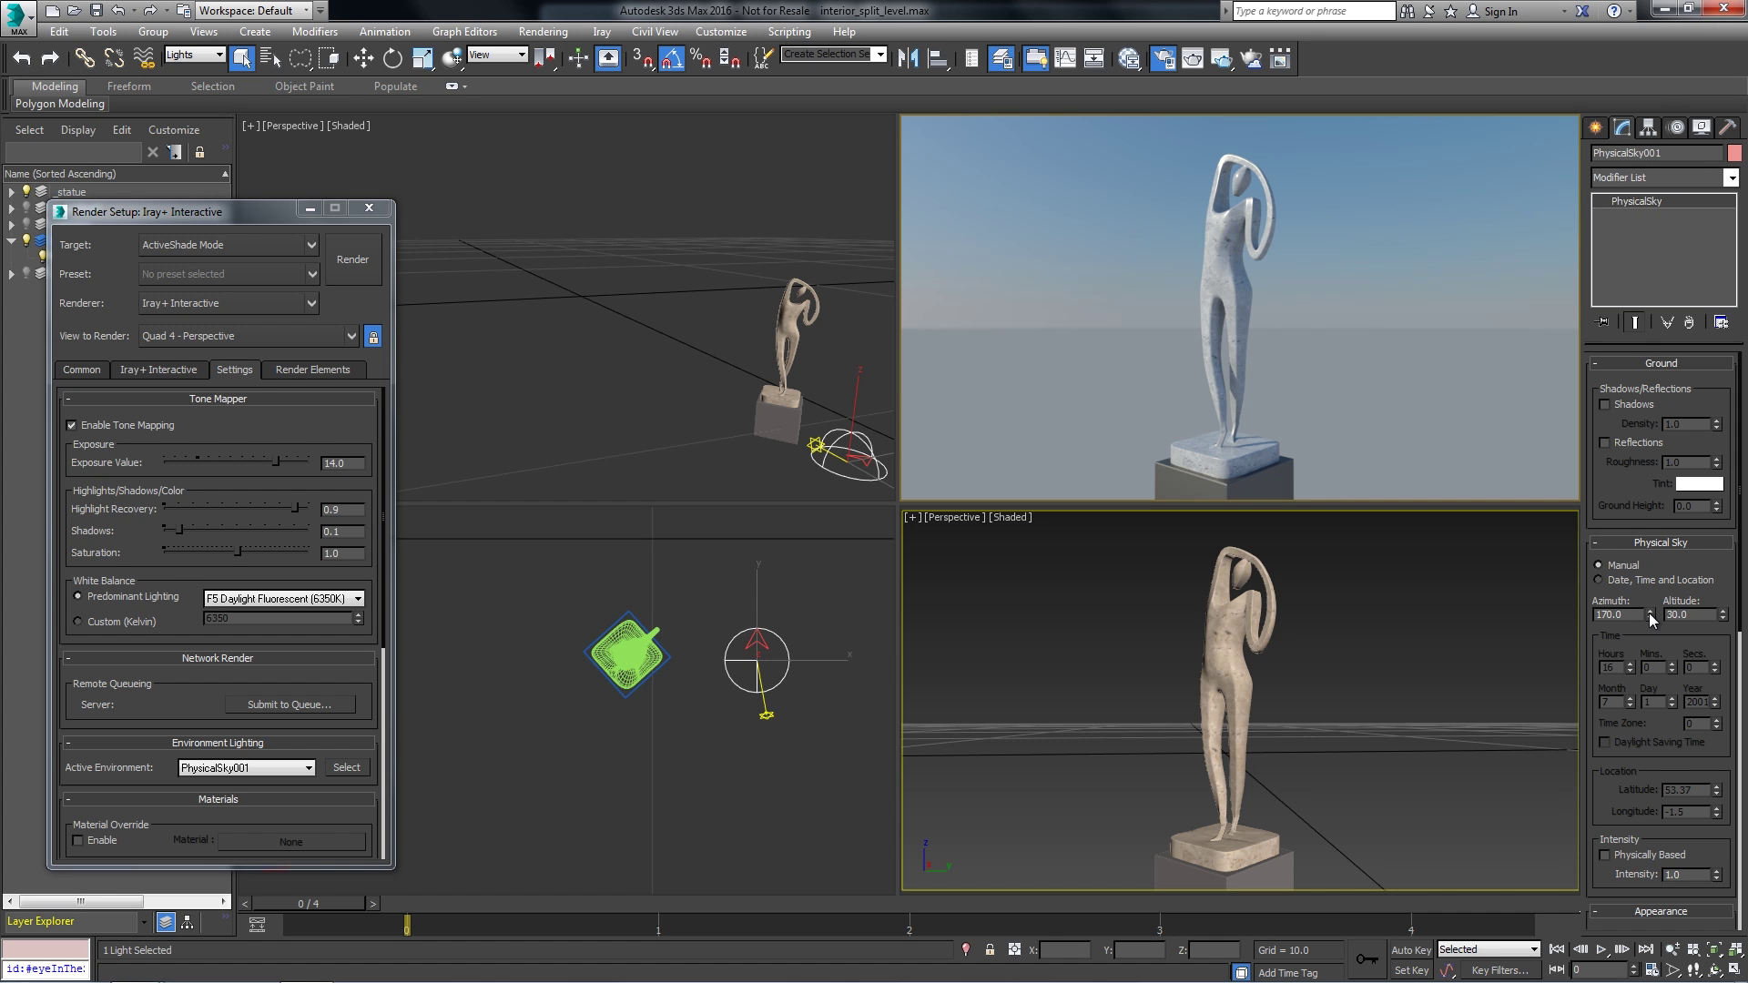
mouse_move(1649, 617)
left_mouse_down()
mouse_move(1666, 520)
mouse_move(1631, 608)
left_mouse_up()
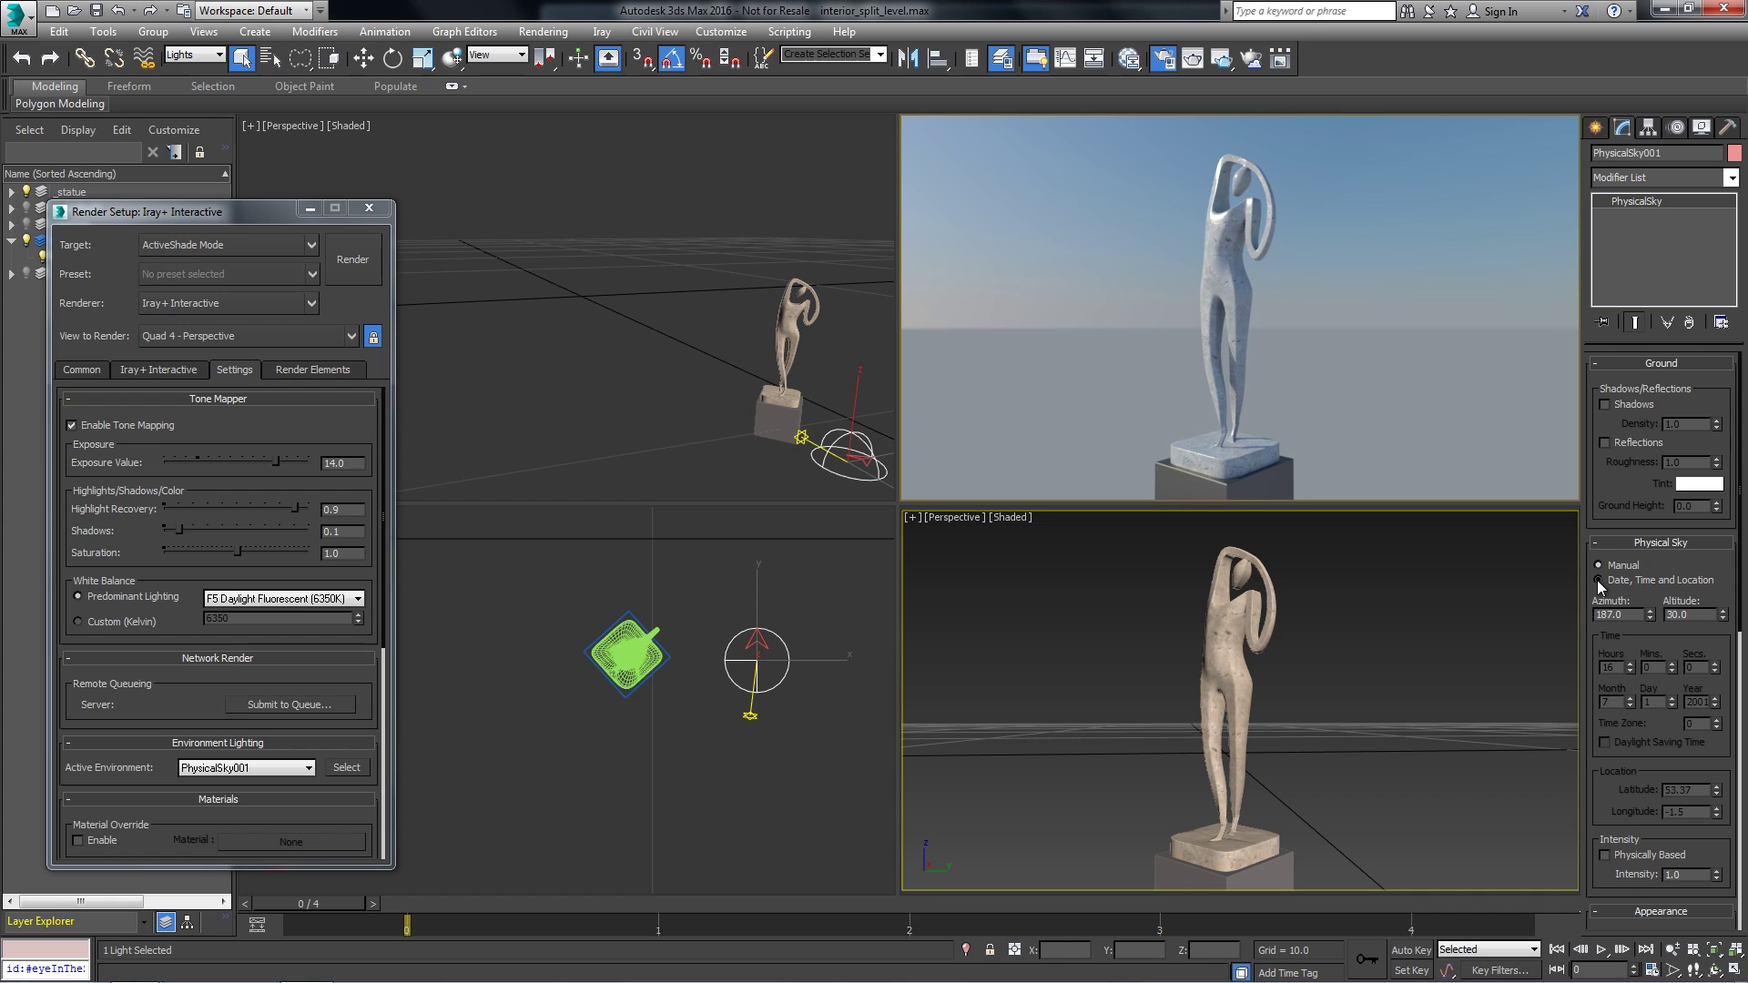
left_click(1598, 580)
scroll(1607, 805, "down", 4)
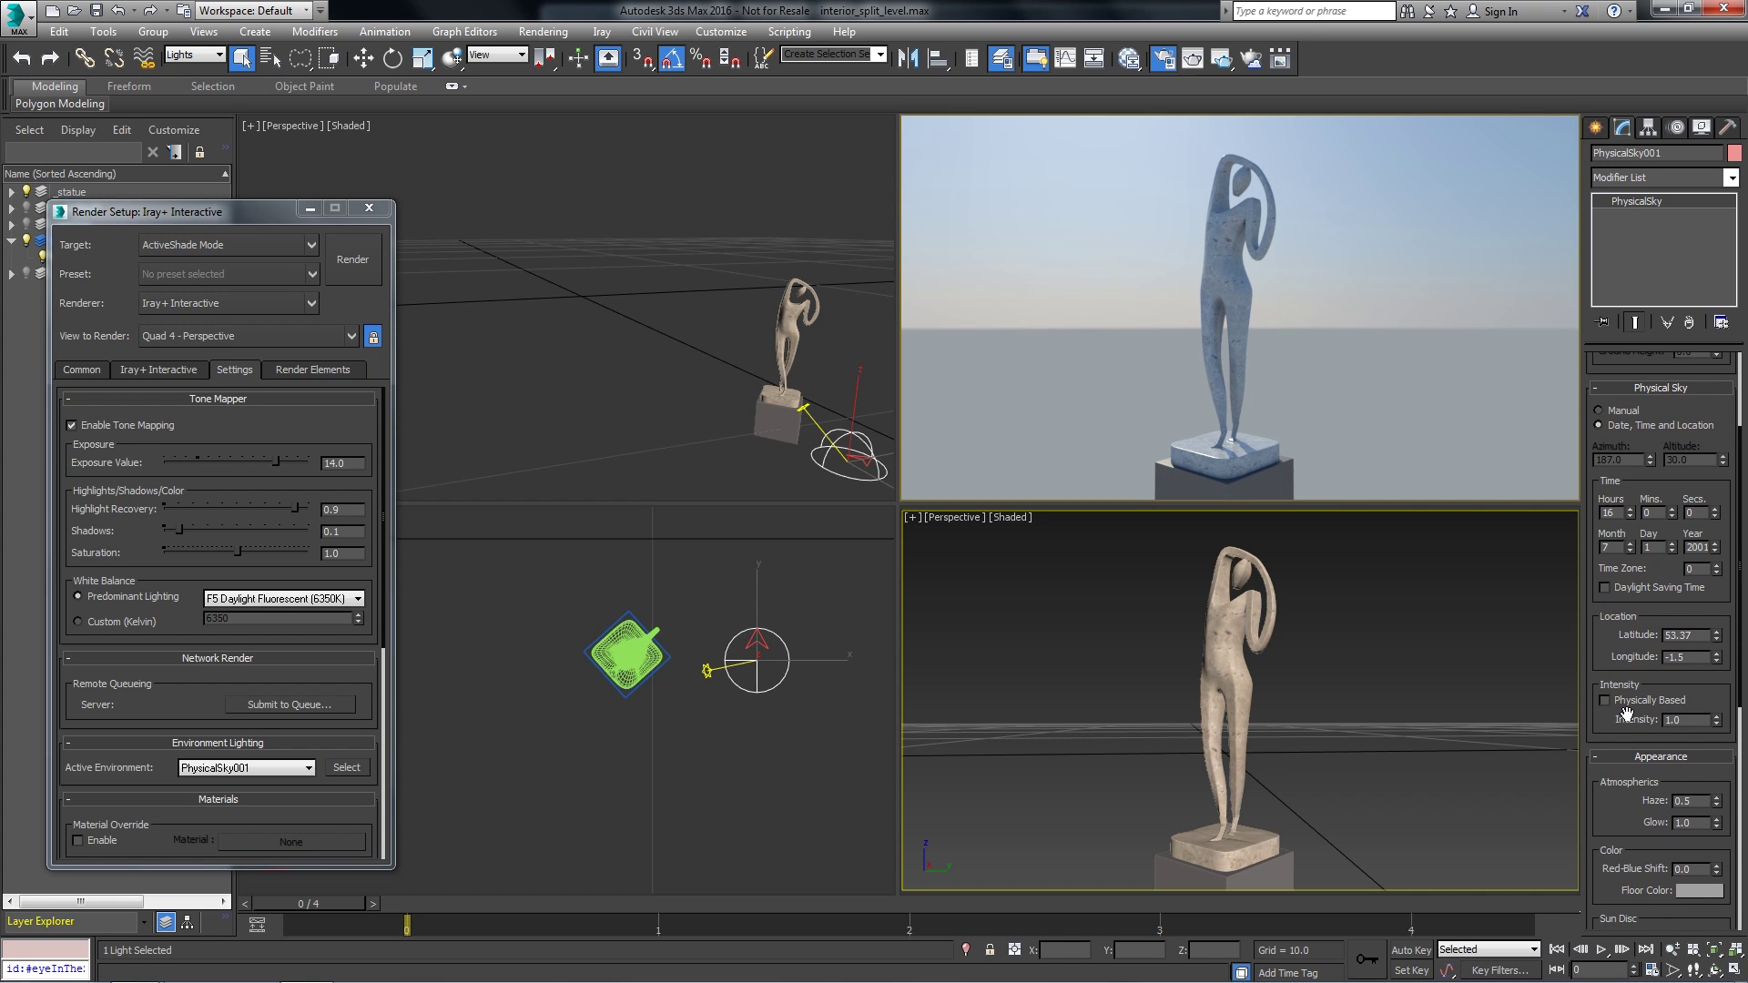
- Try the physical sky's Physically Based intensity option and switch it back off
left_click(1604, 701)
left_click(1603, 701)
scroll(1657, 691, "down", 5)
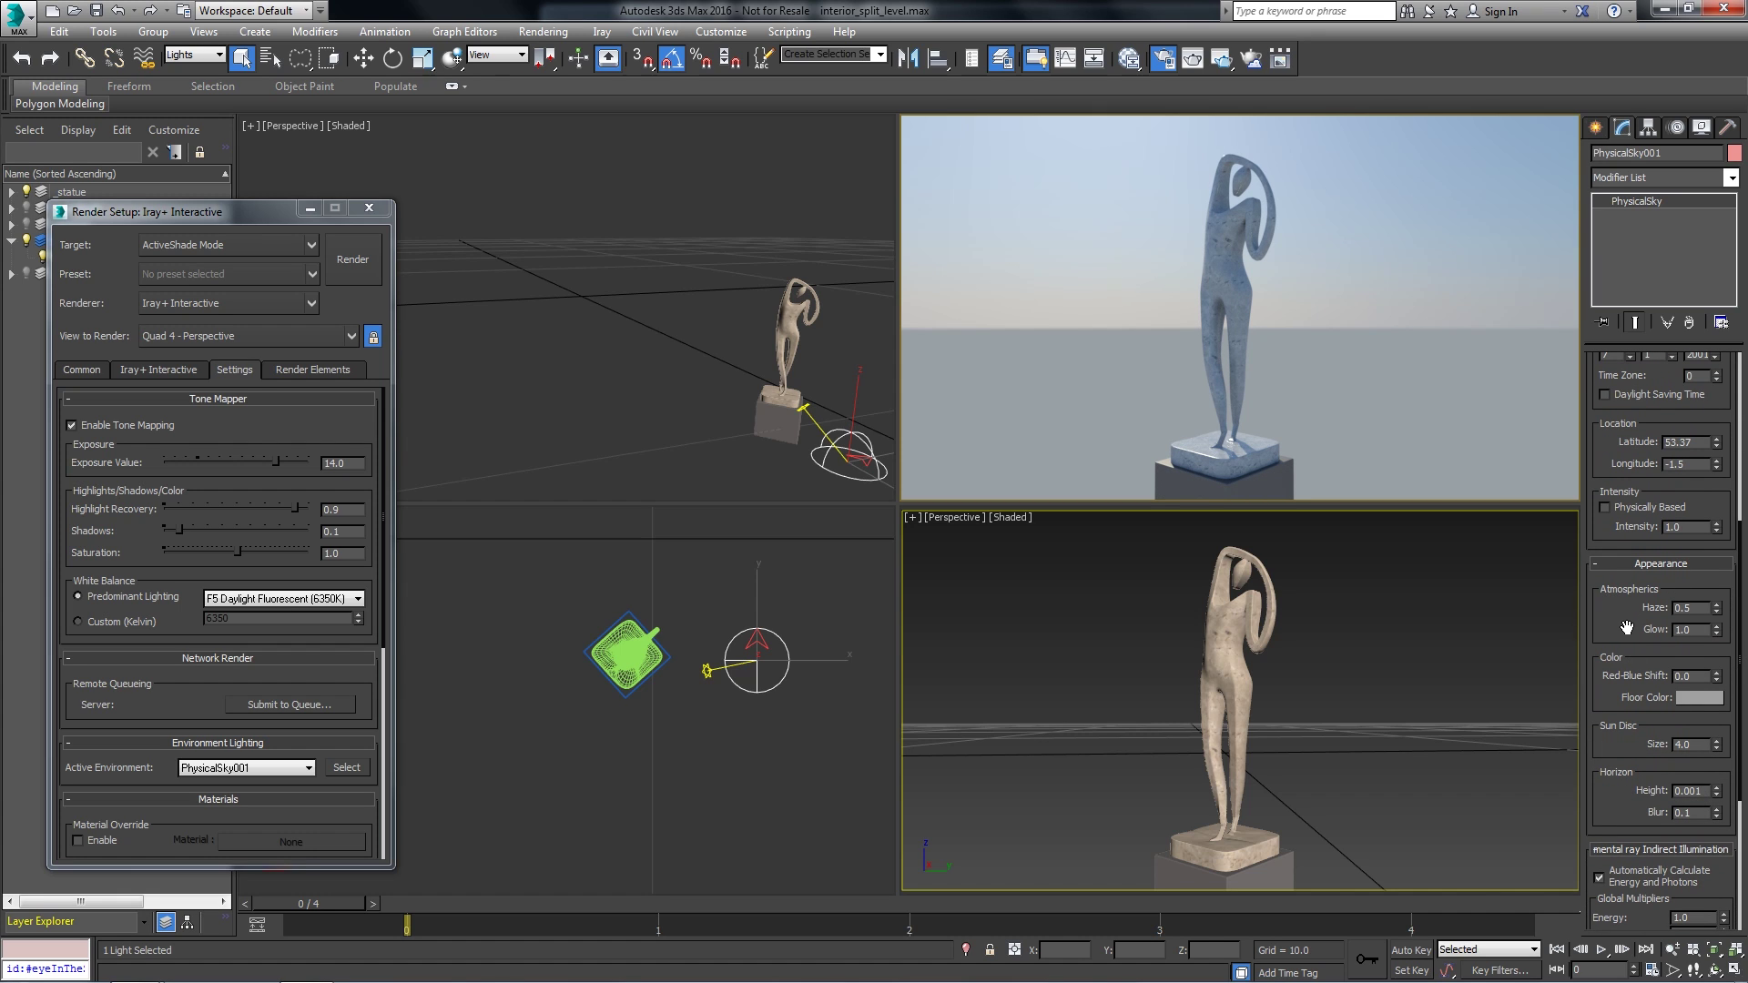
- Create an Iray+ IBL light using morning.hdr, placed in the top view on the statue's opposite side from the sky light
left_click(1593, 132)
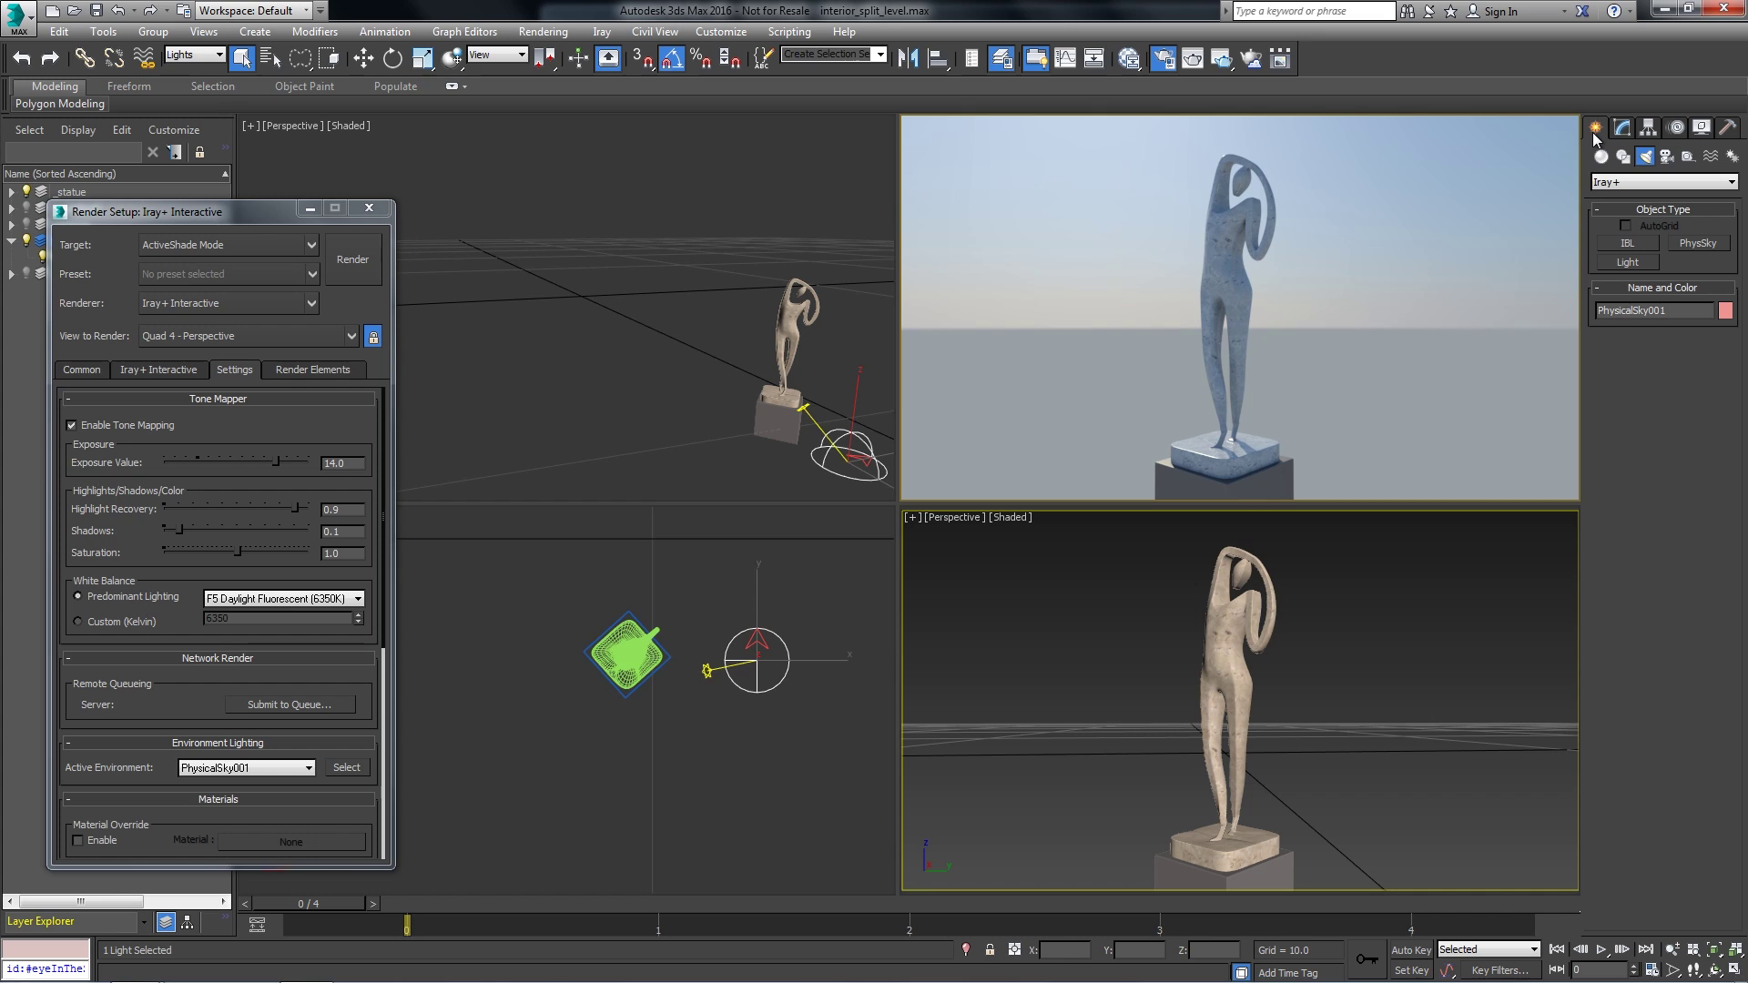
left_click(1609, 242)
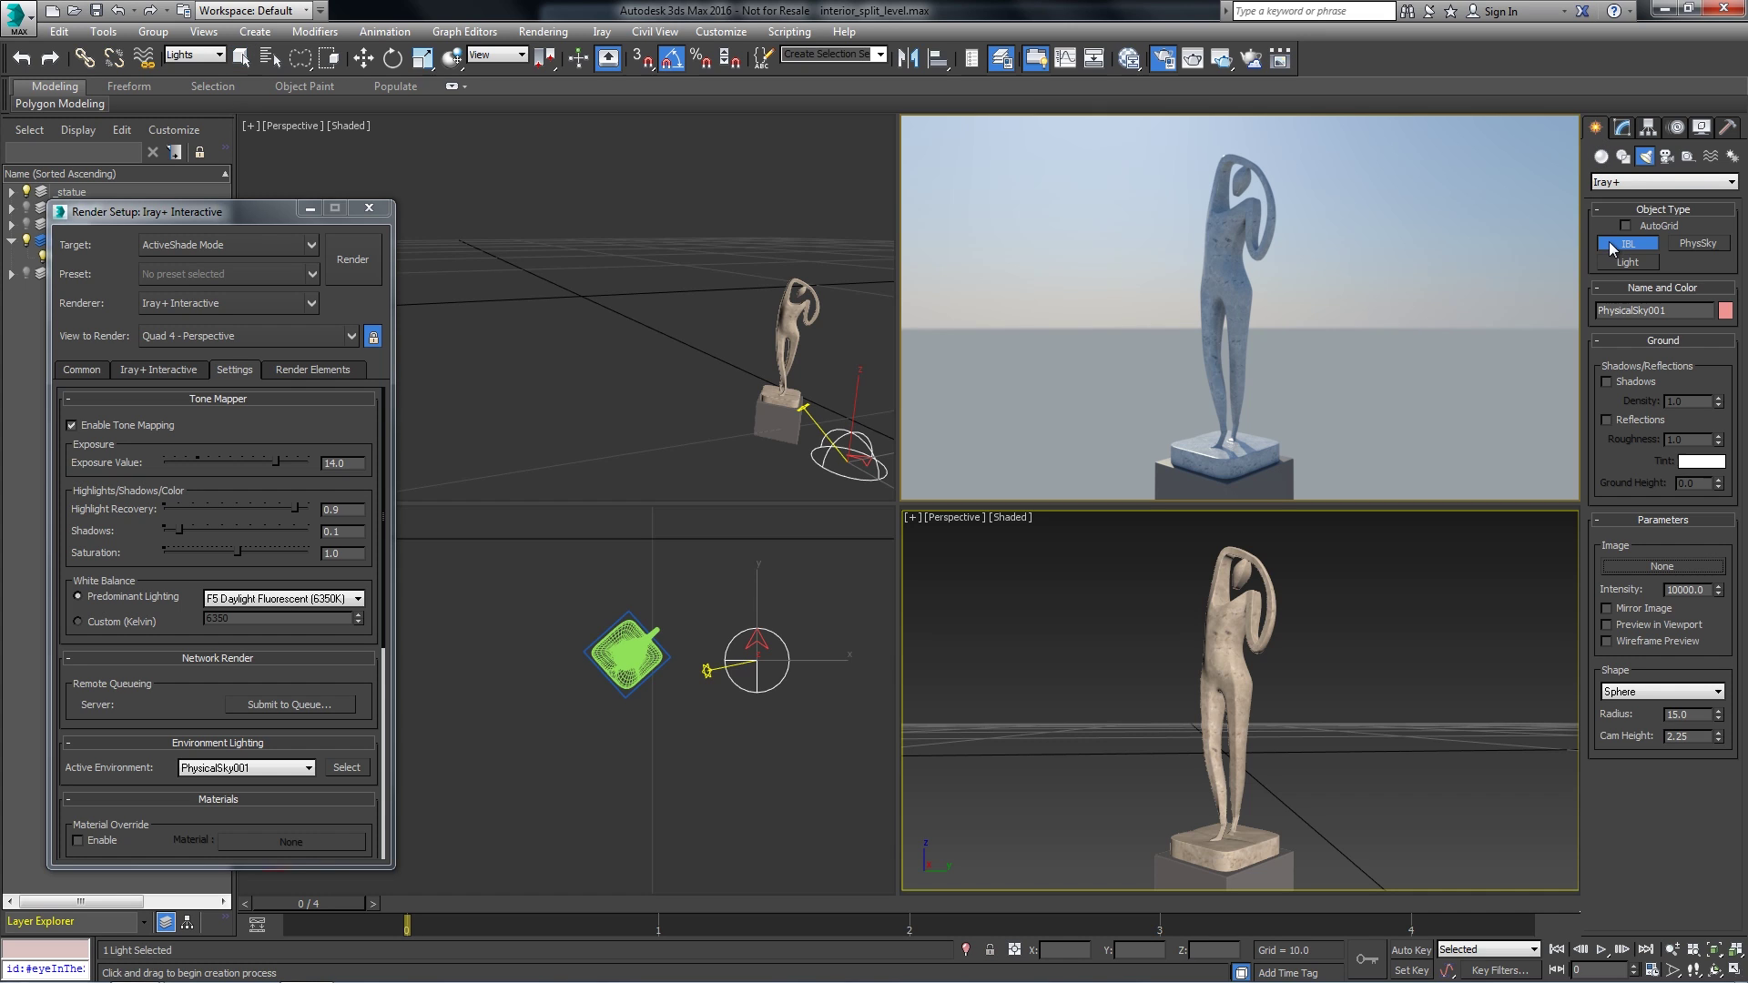
left_click(1631, 565)
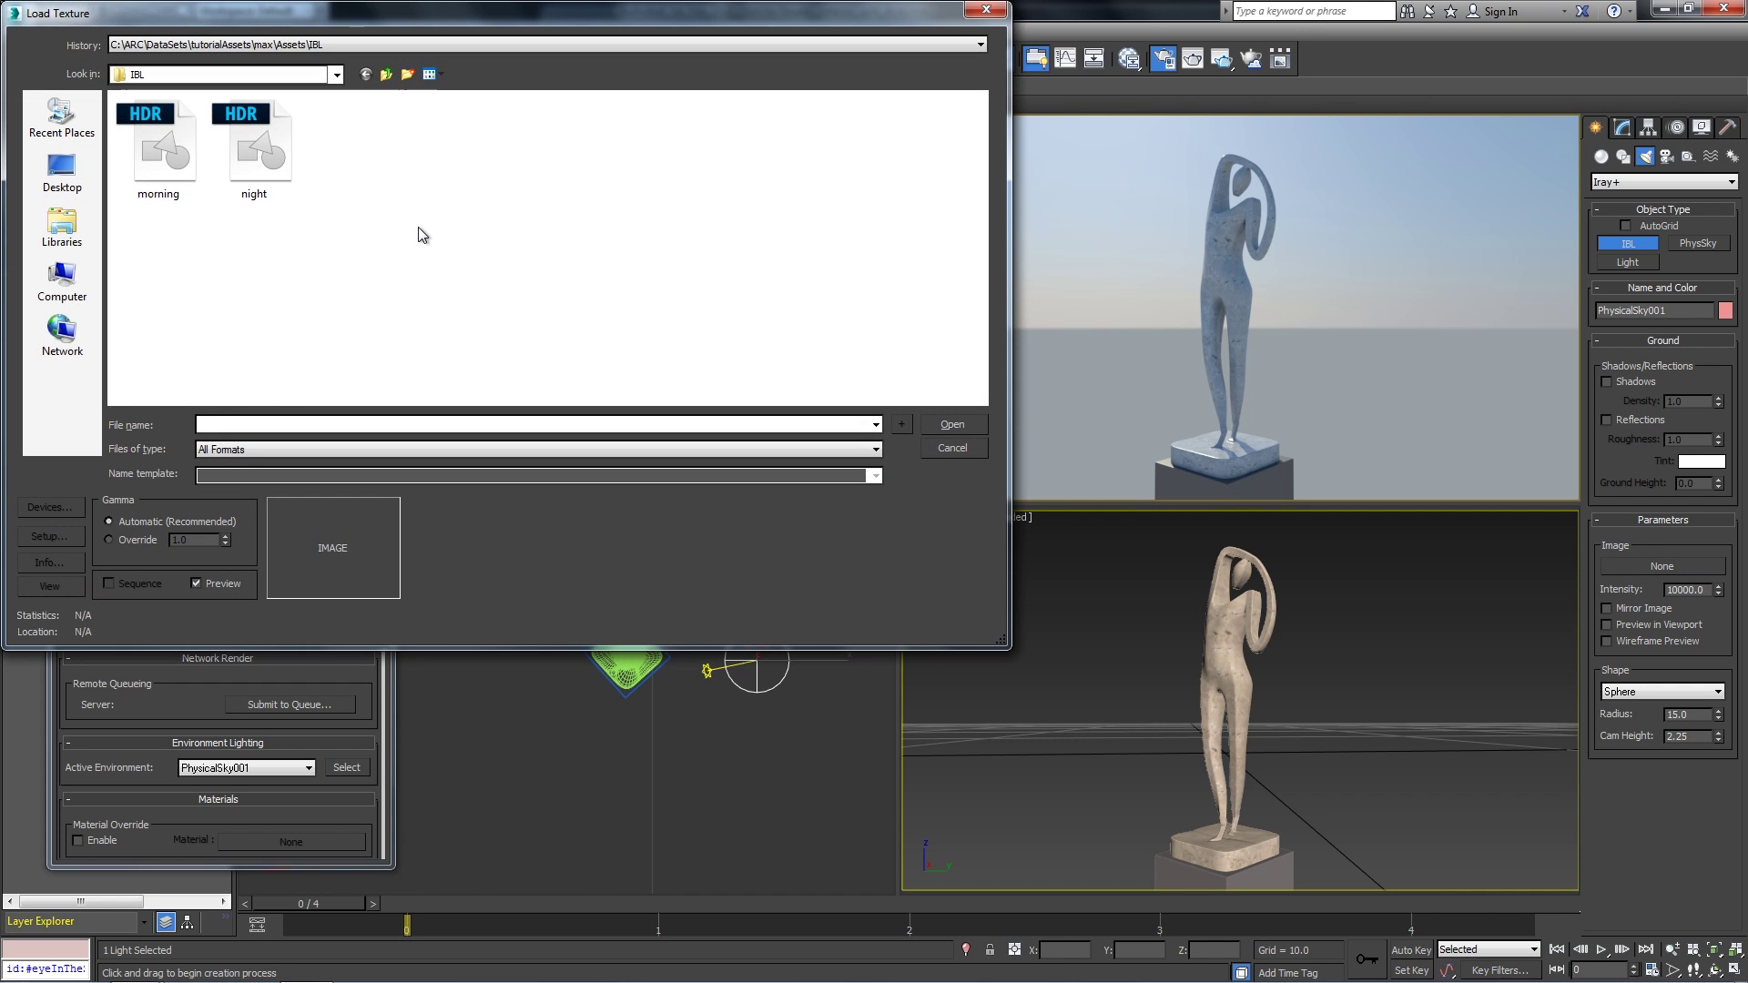
left_click(166, 138)
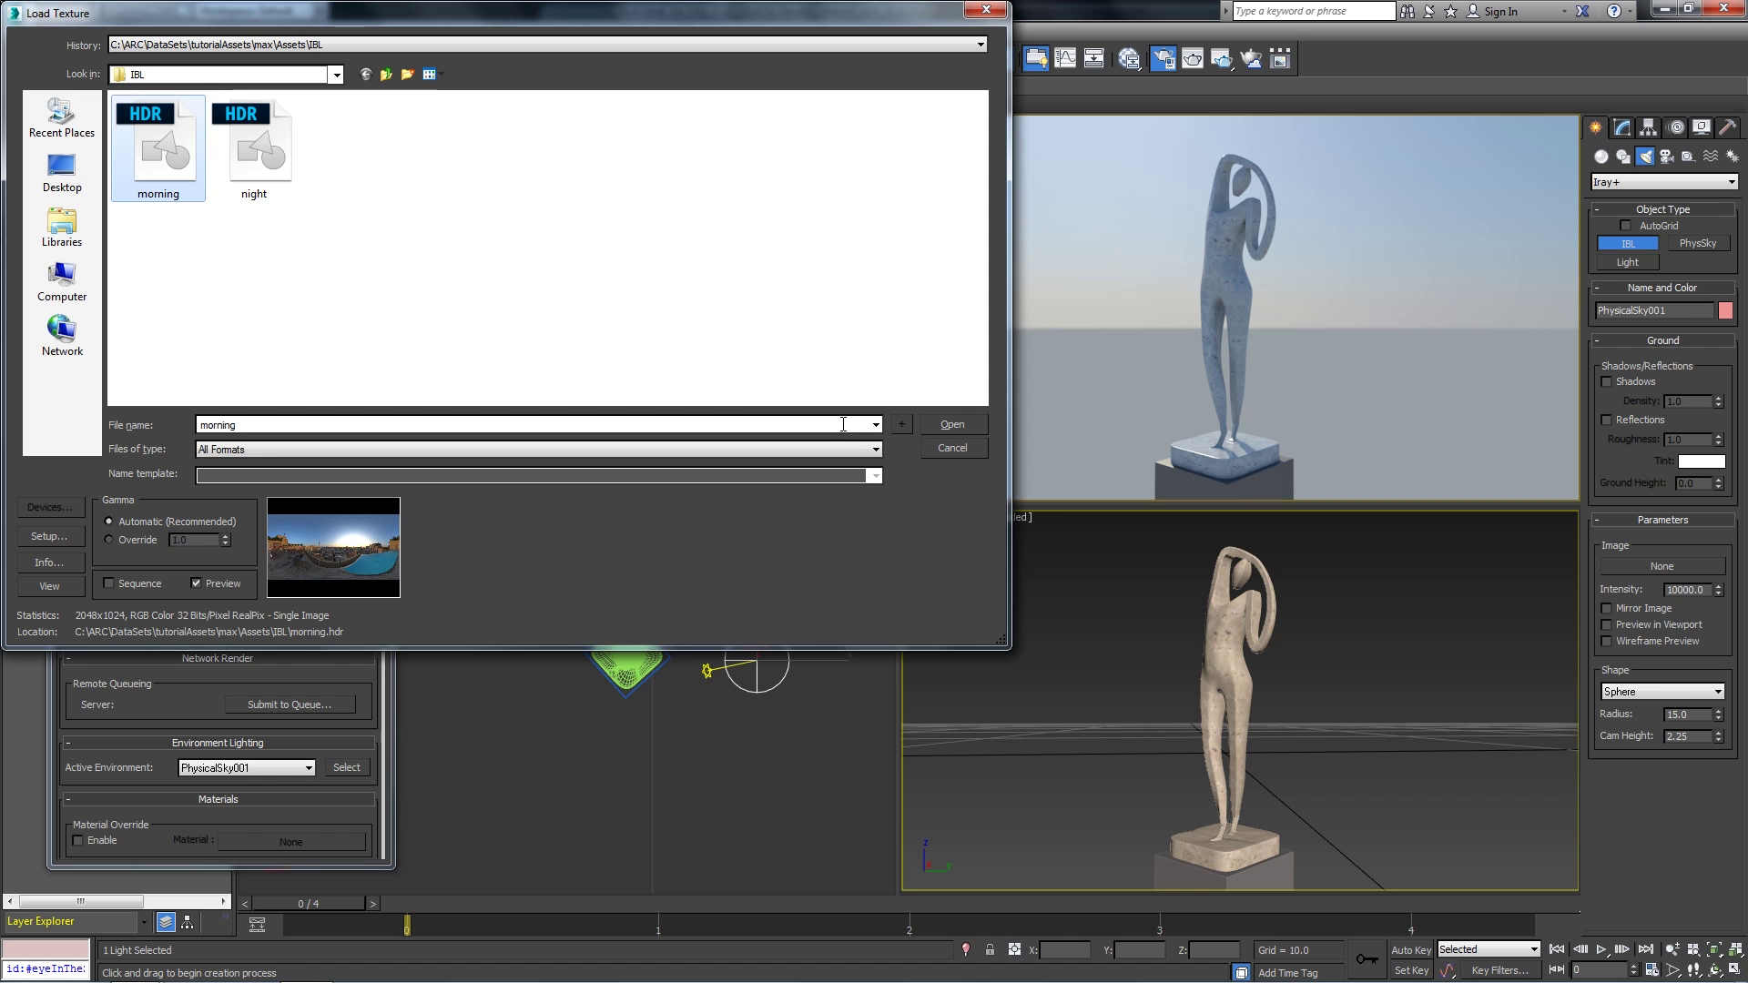
left_click(949, 425)
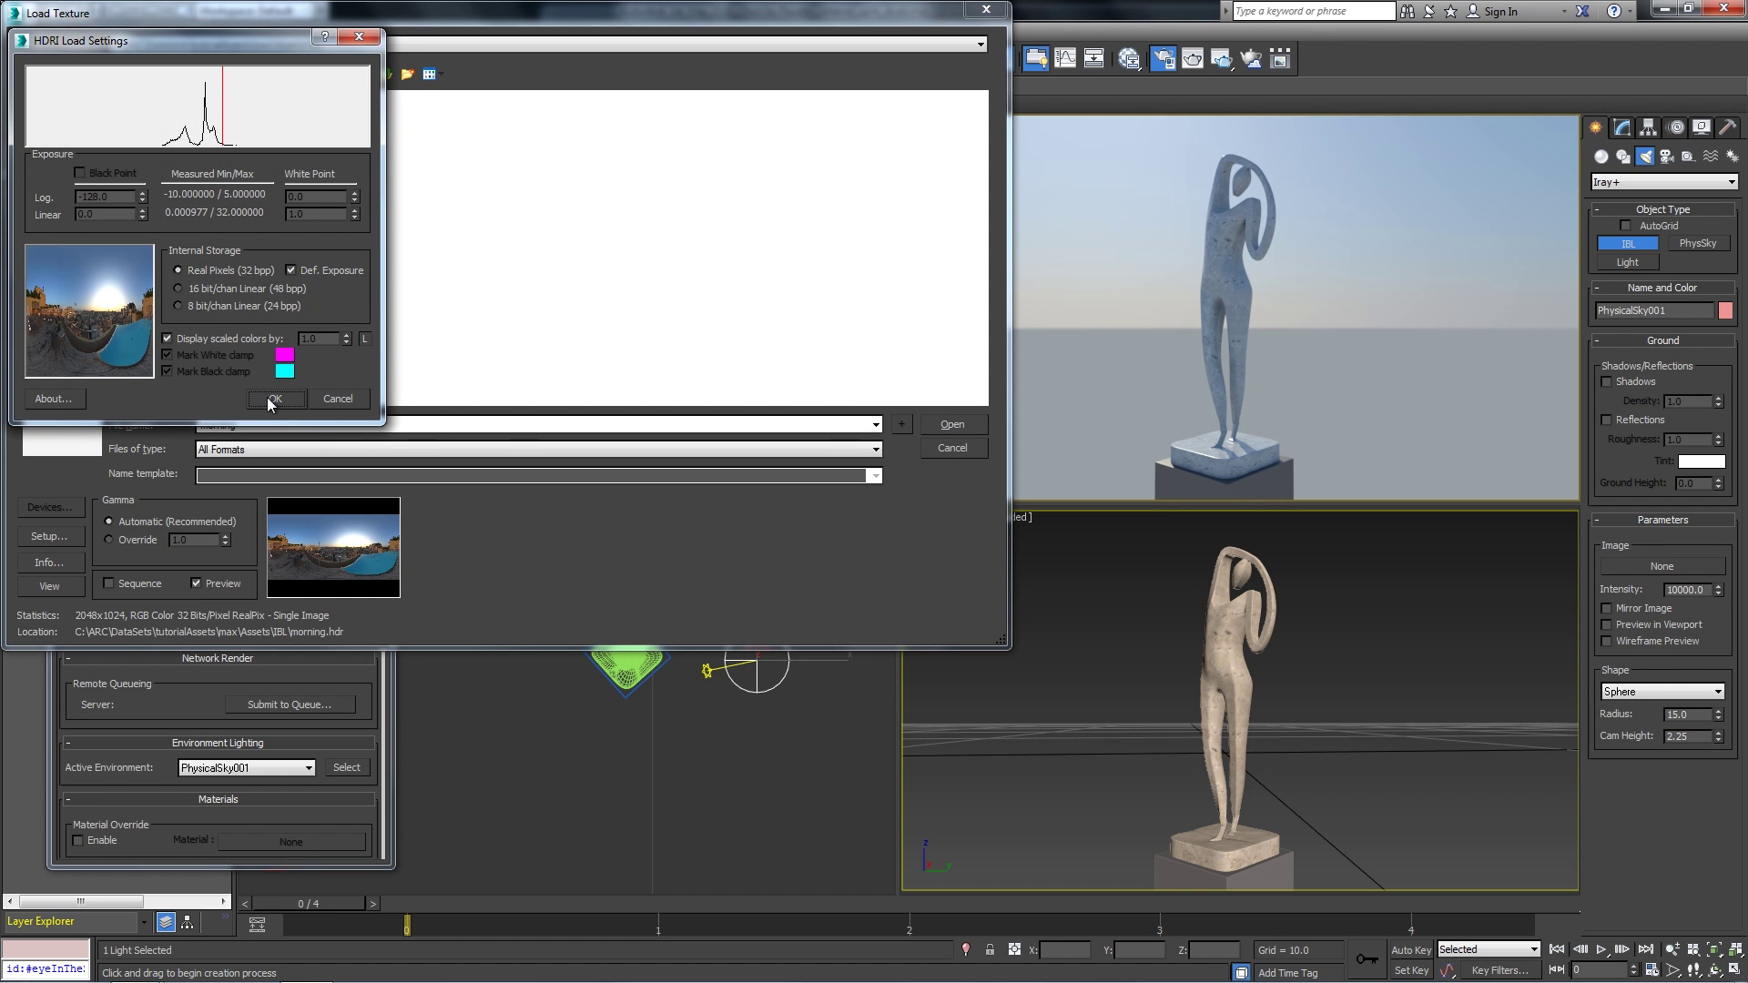
left_click(274, 401)
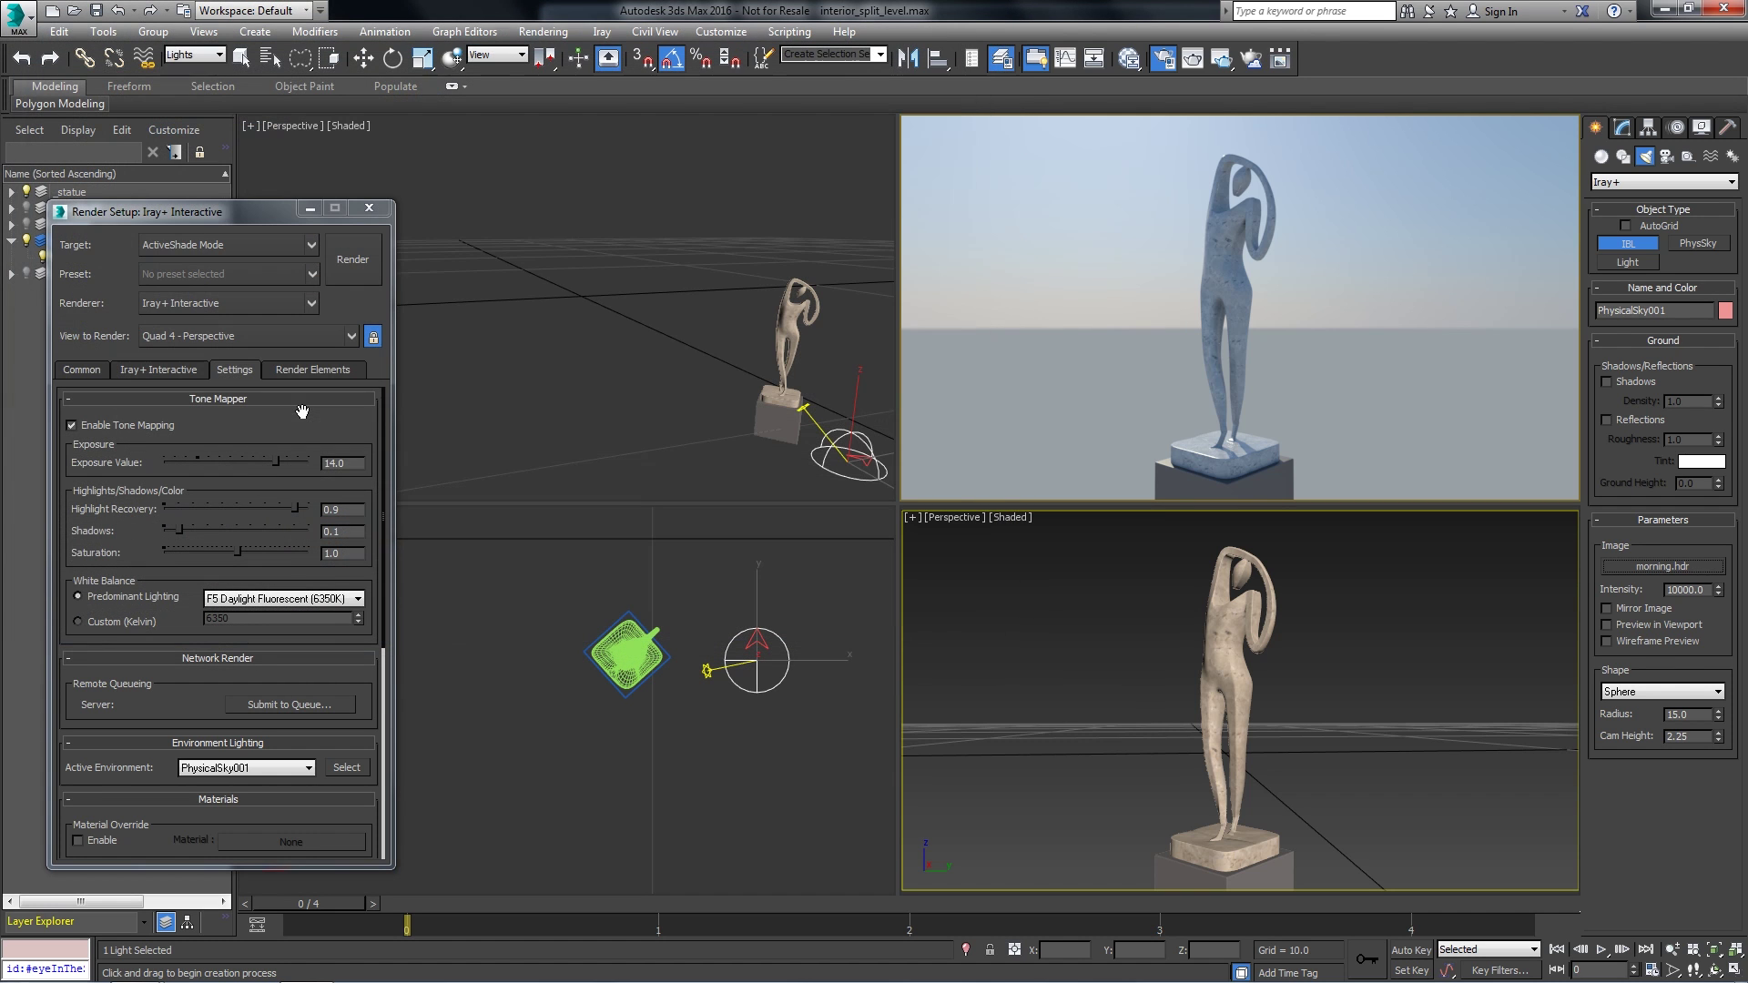
left_click(501, 656)
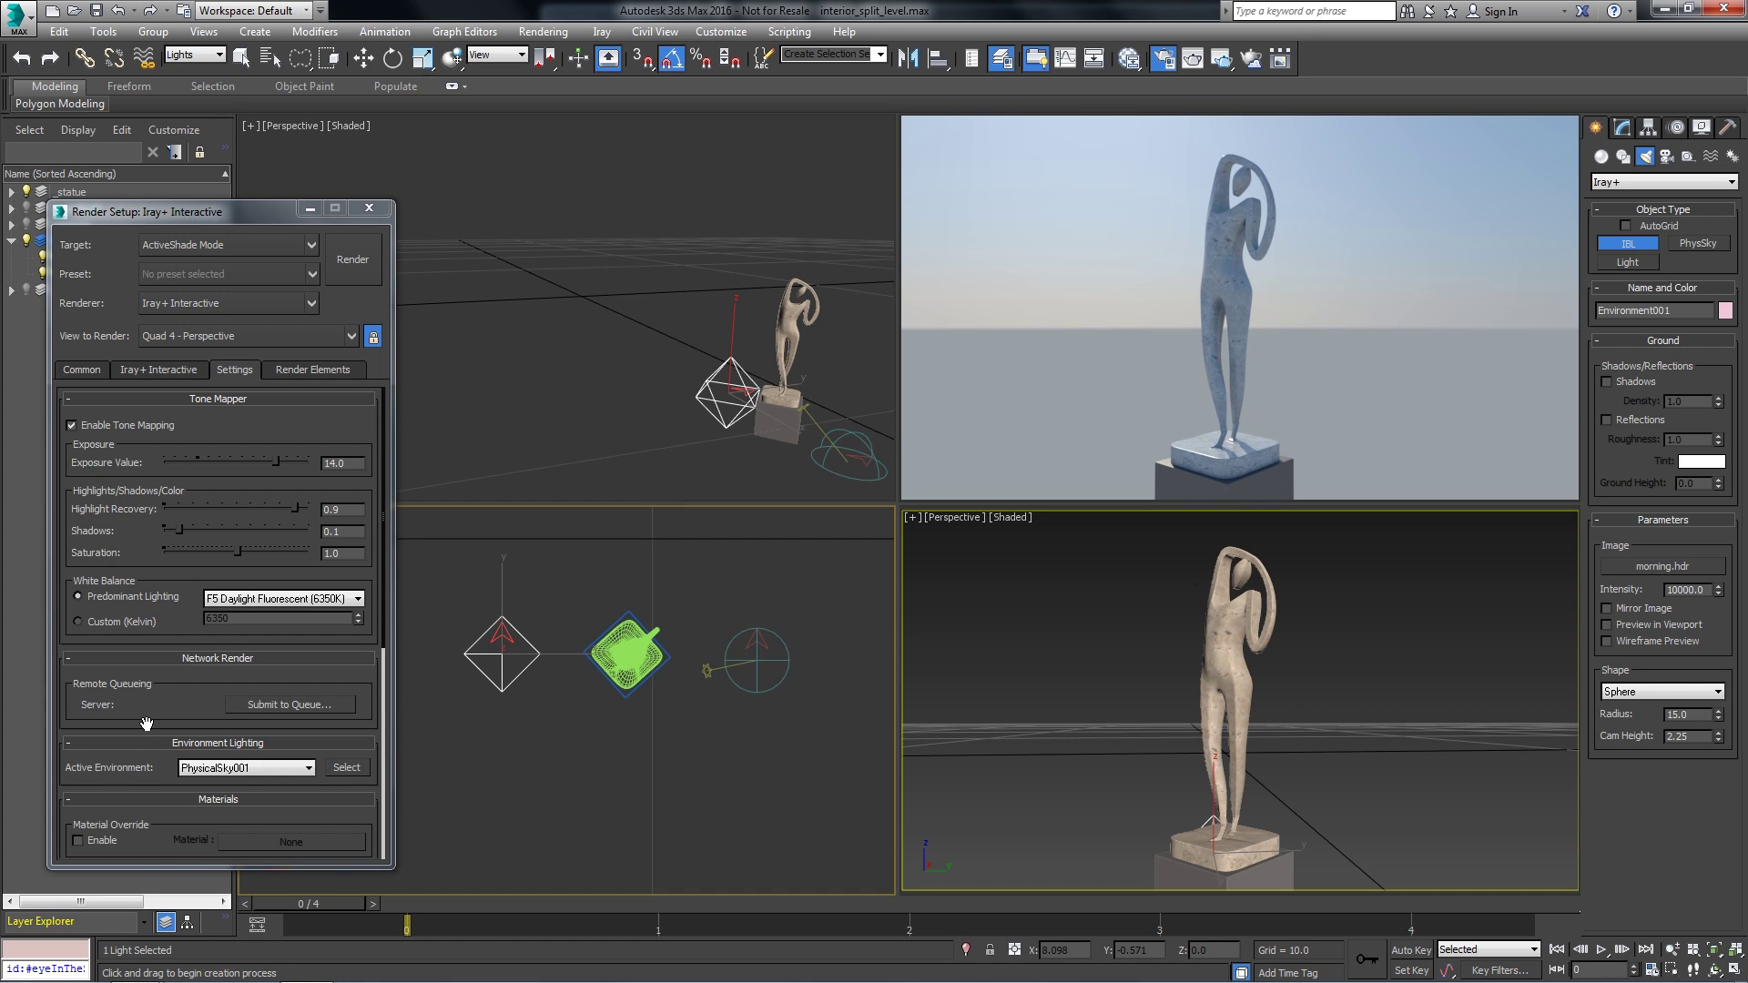
- Make Environment001 the active environment and enable its Preview in Viewport option
left_click(230, 770)
left_click(223, 797)
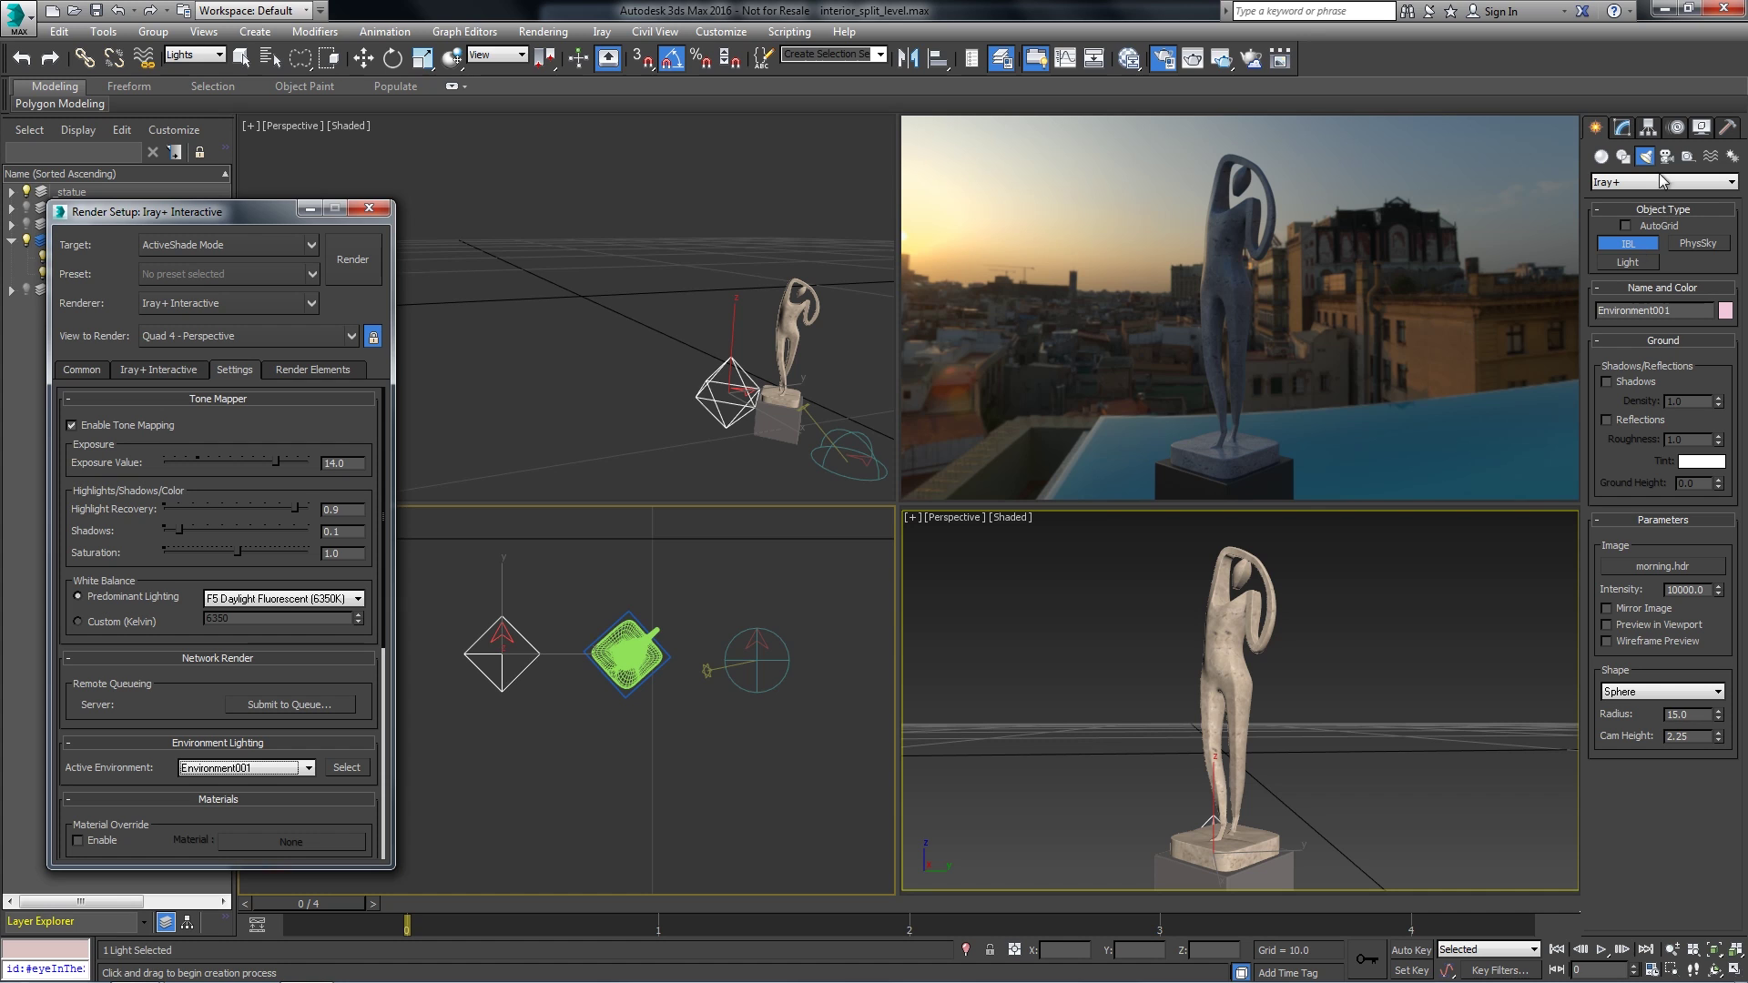
left_click(1621, 128)
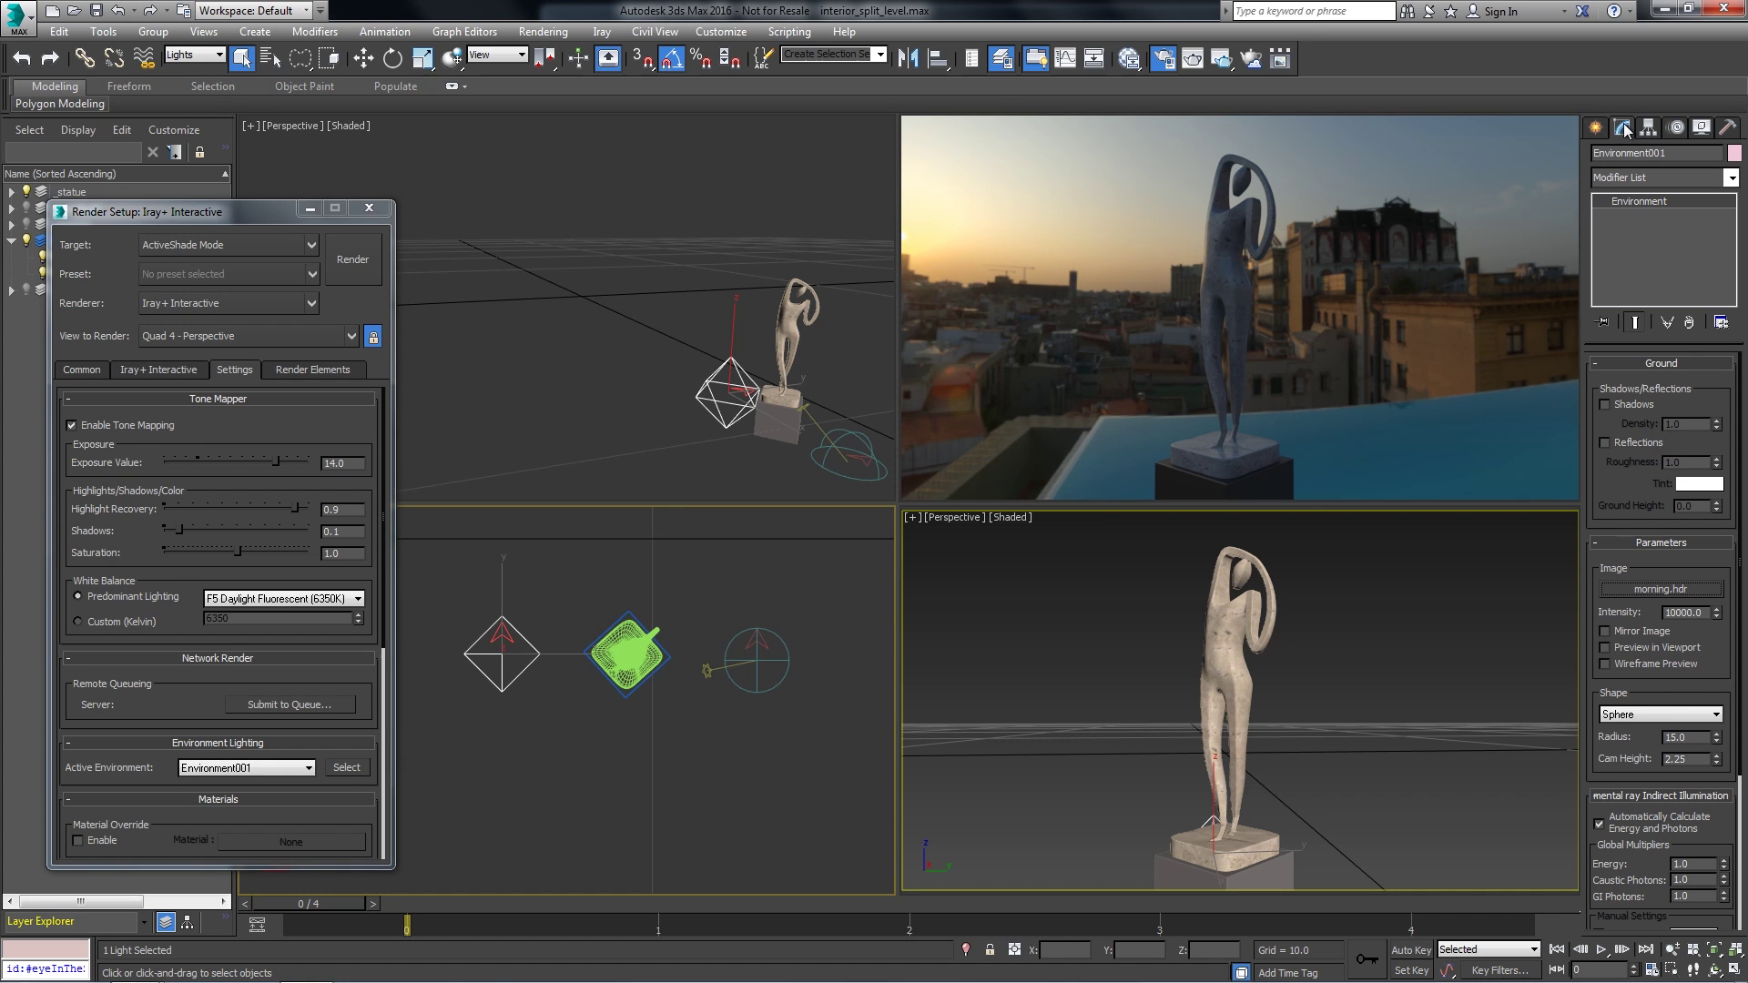
left_click(1643, 648)
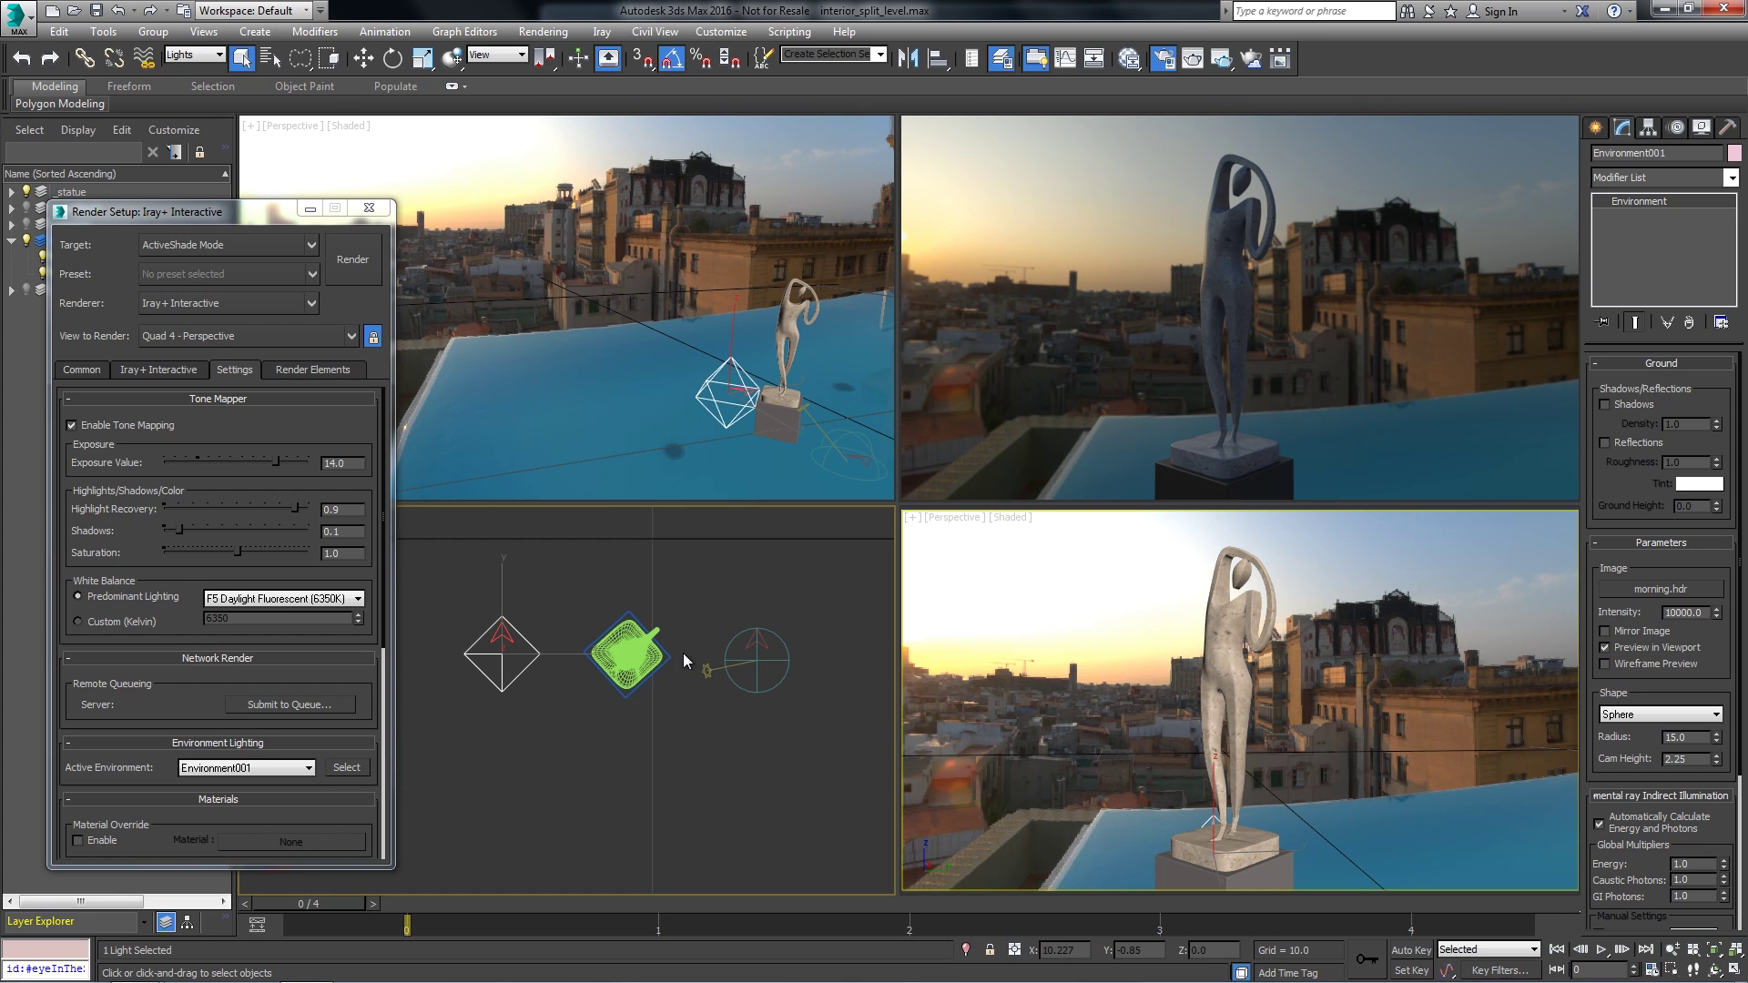
- Rotate the IBL environment about 176 degrees around Z and lower the tone mapper's exposure value to 12.43
key("e")
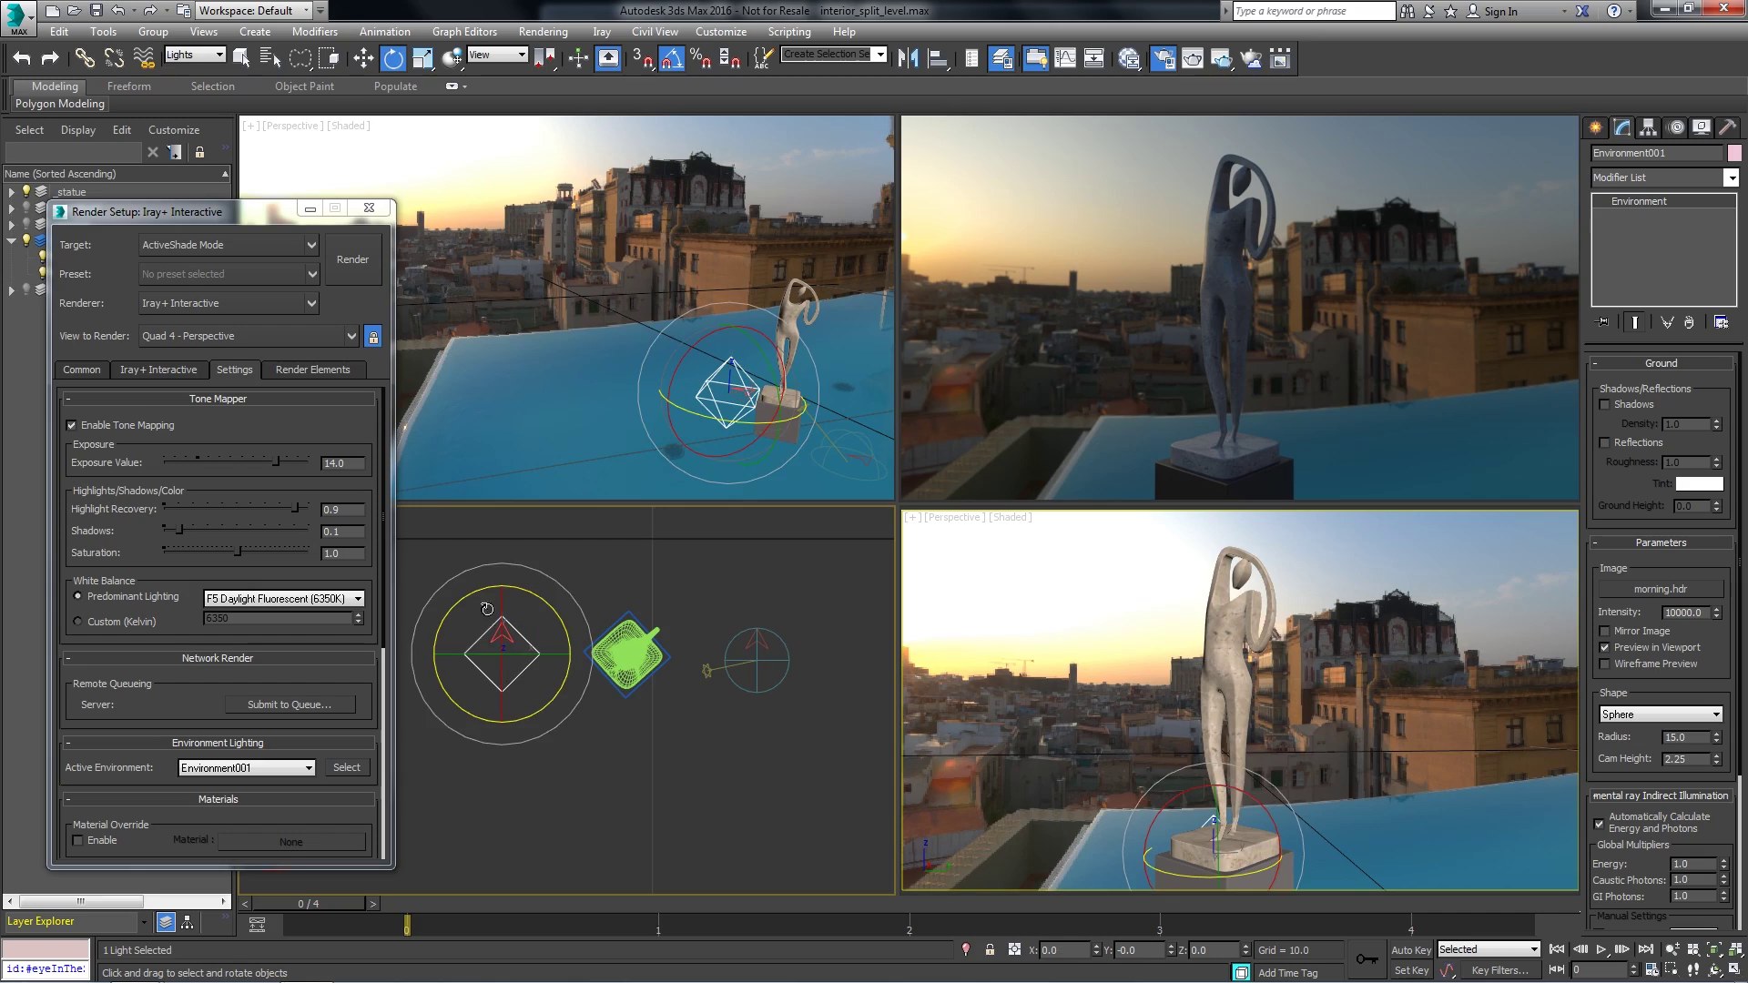
left_click_drag(477, 590, 608, 610)
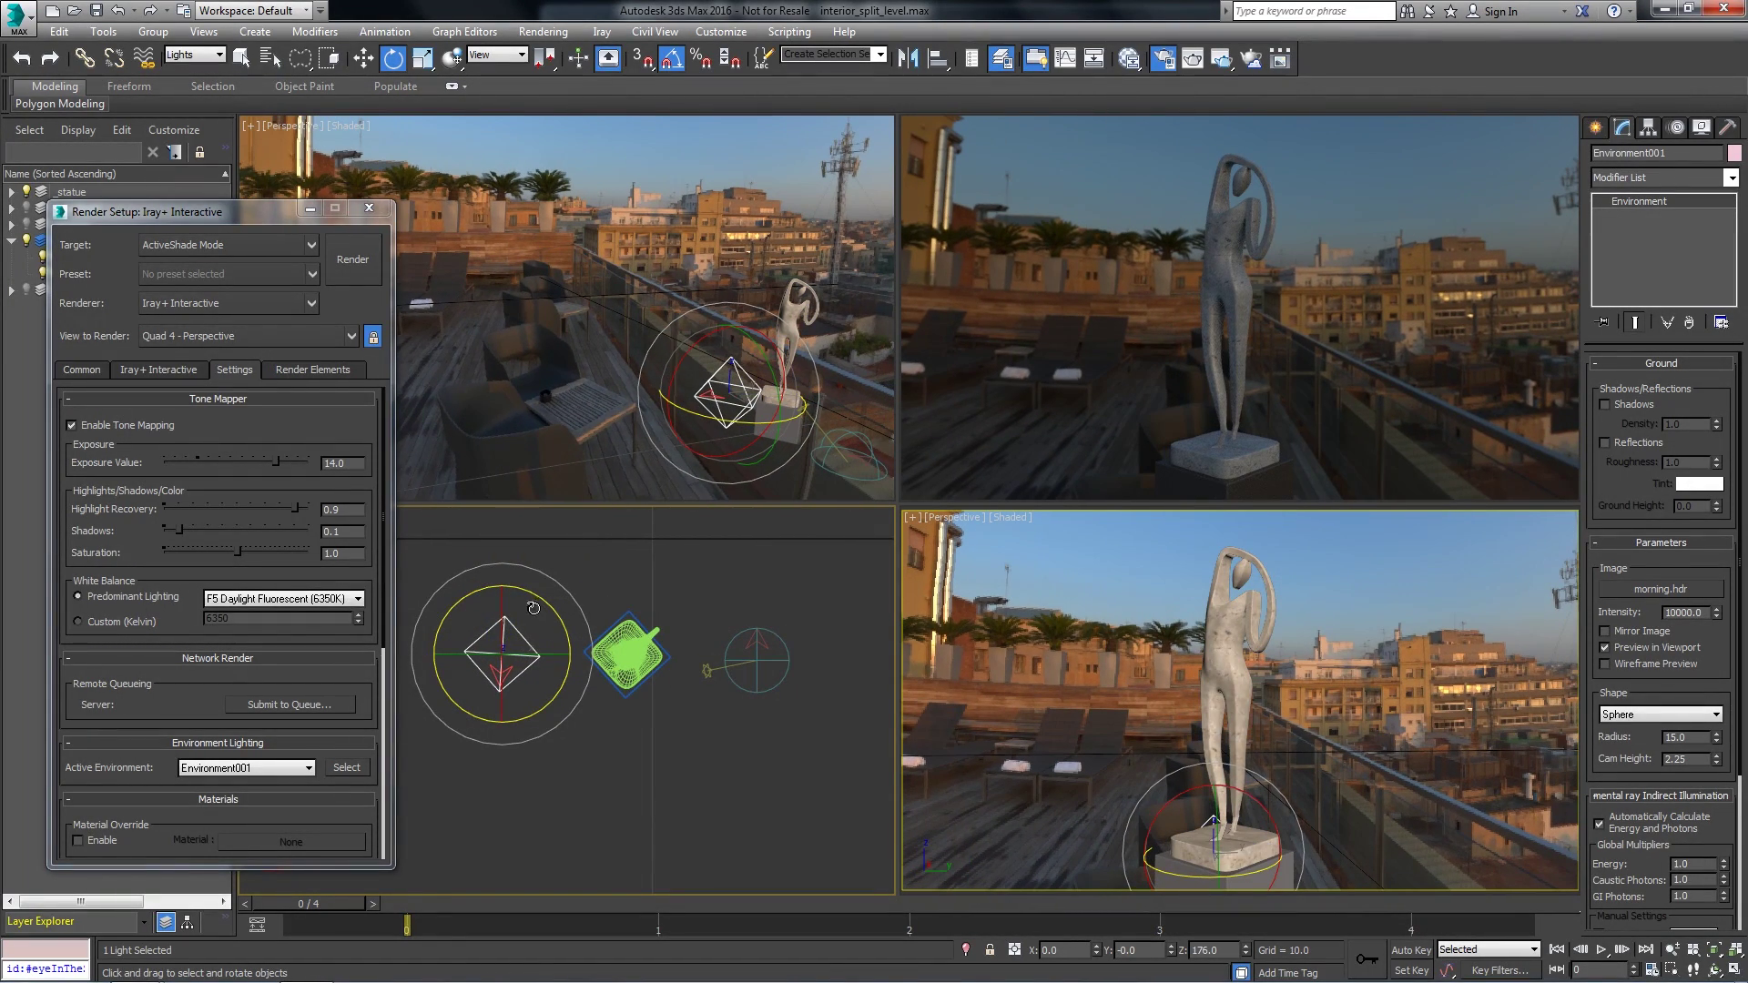
key("q")
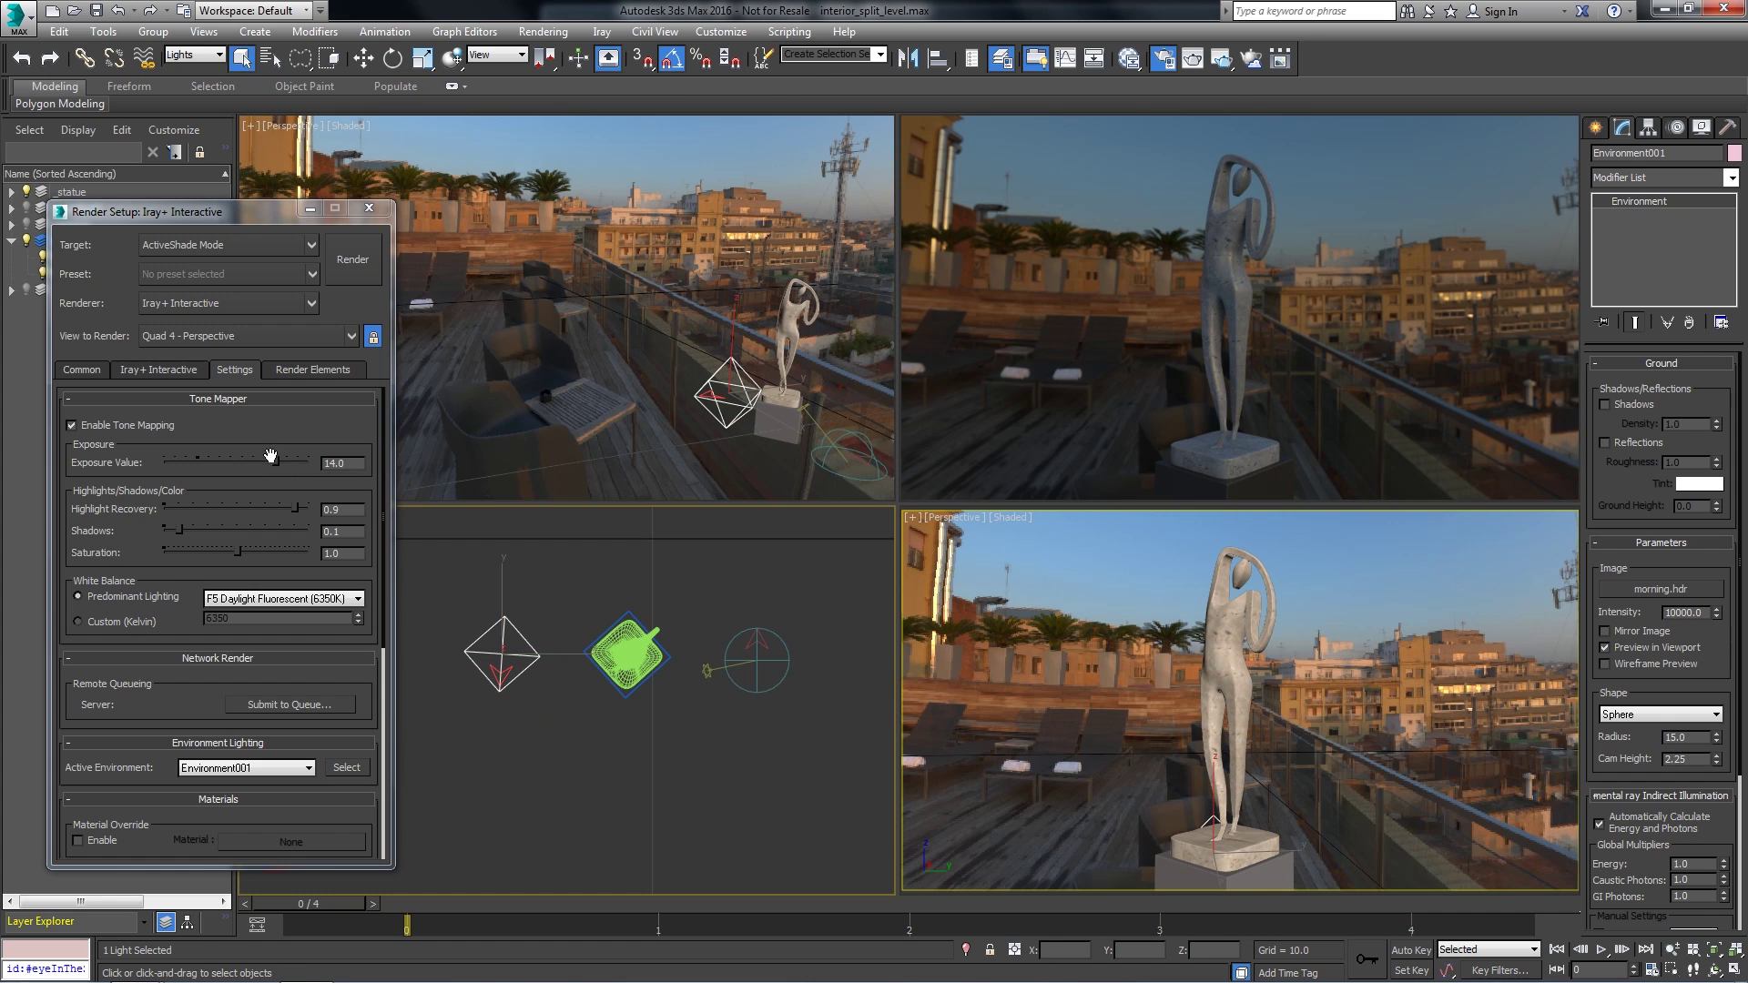
left_click_drag(275, 462, 269, 461)
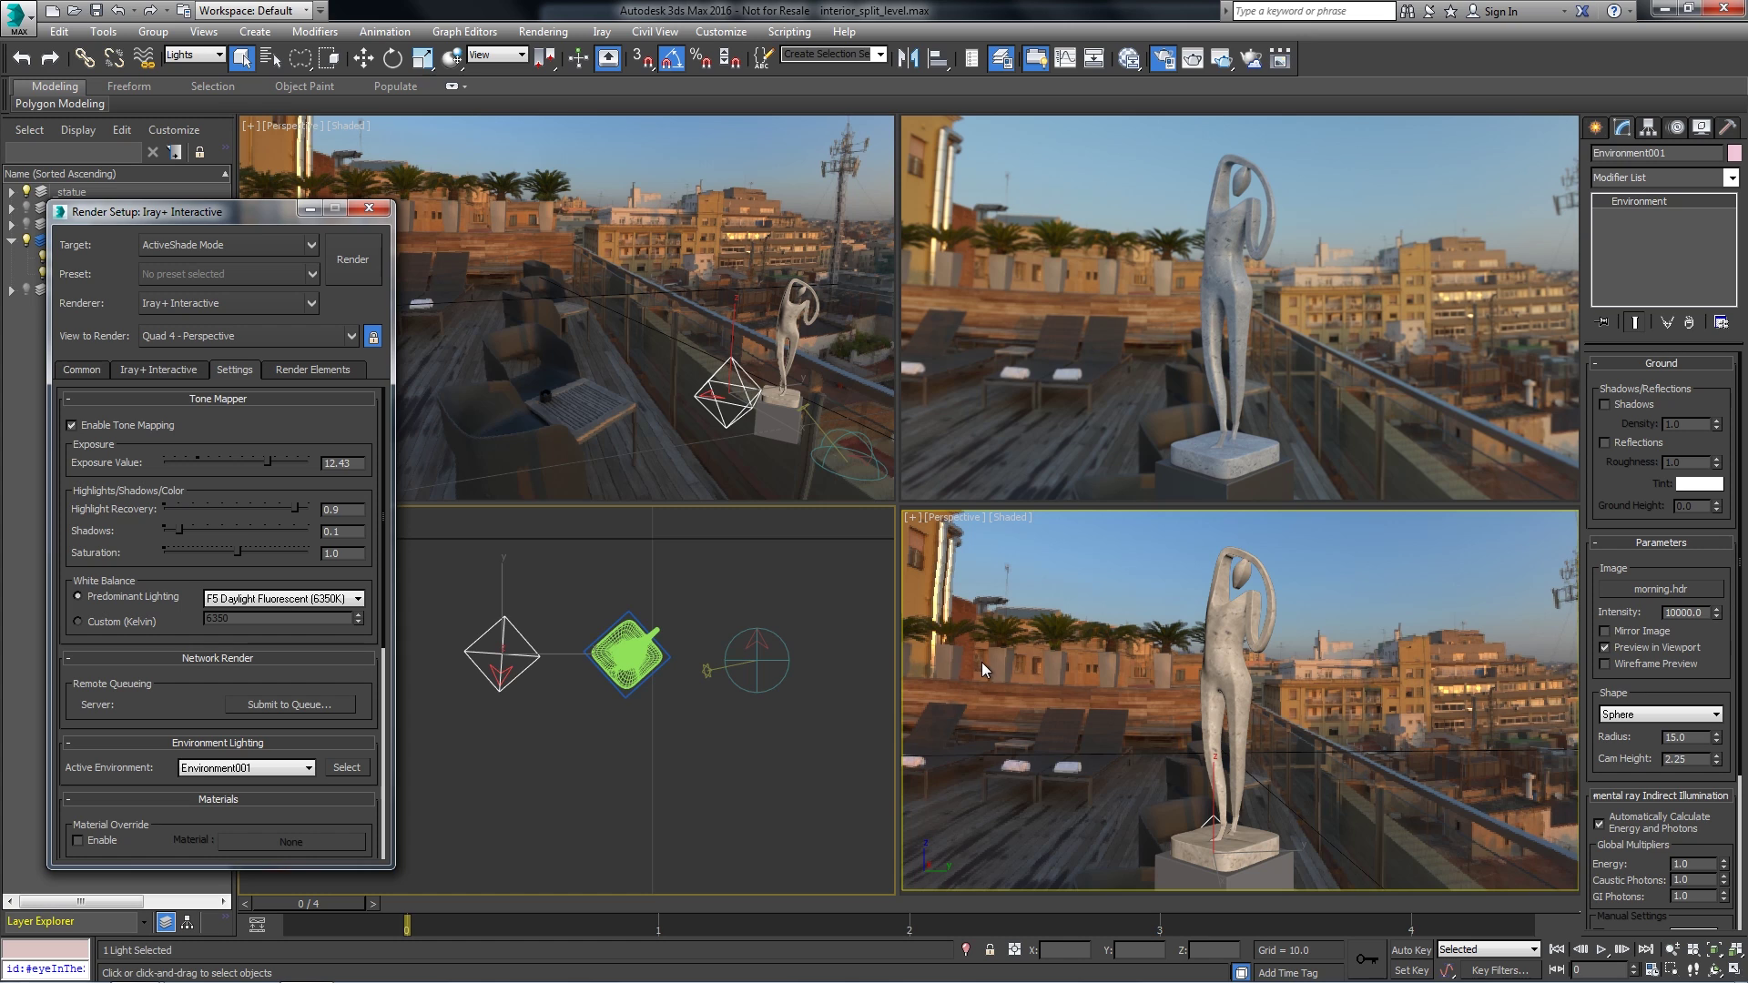
- Start the Iray+ Light object type to examine its creation parameters
left_click(1595, 128)
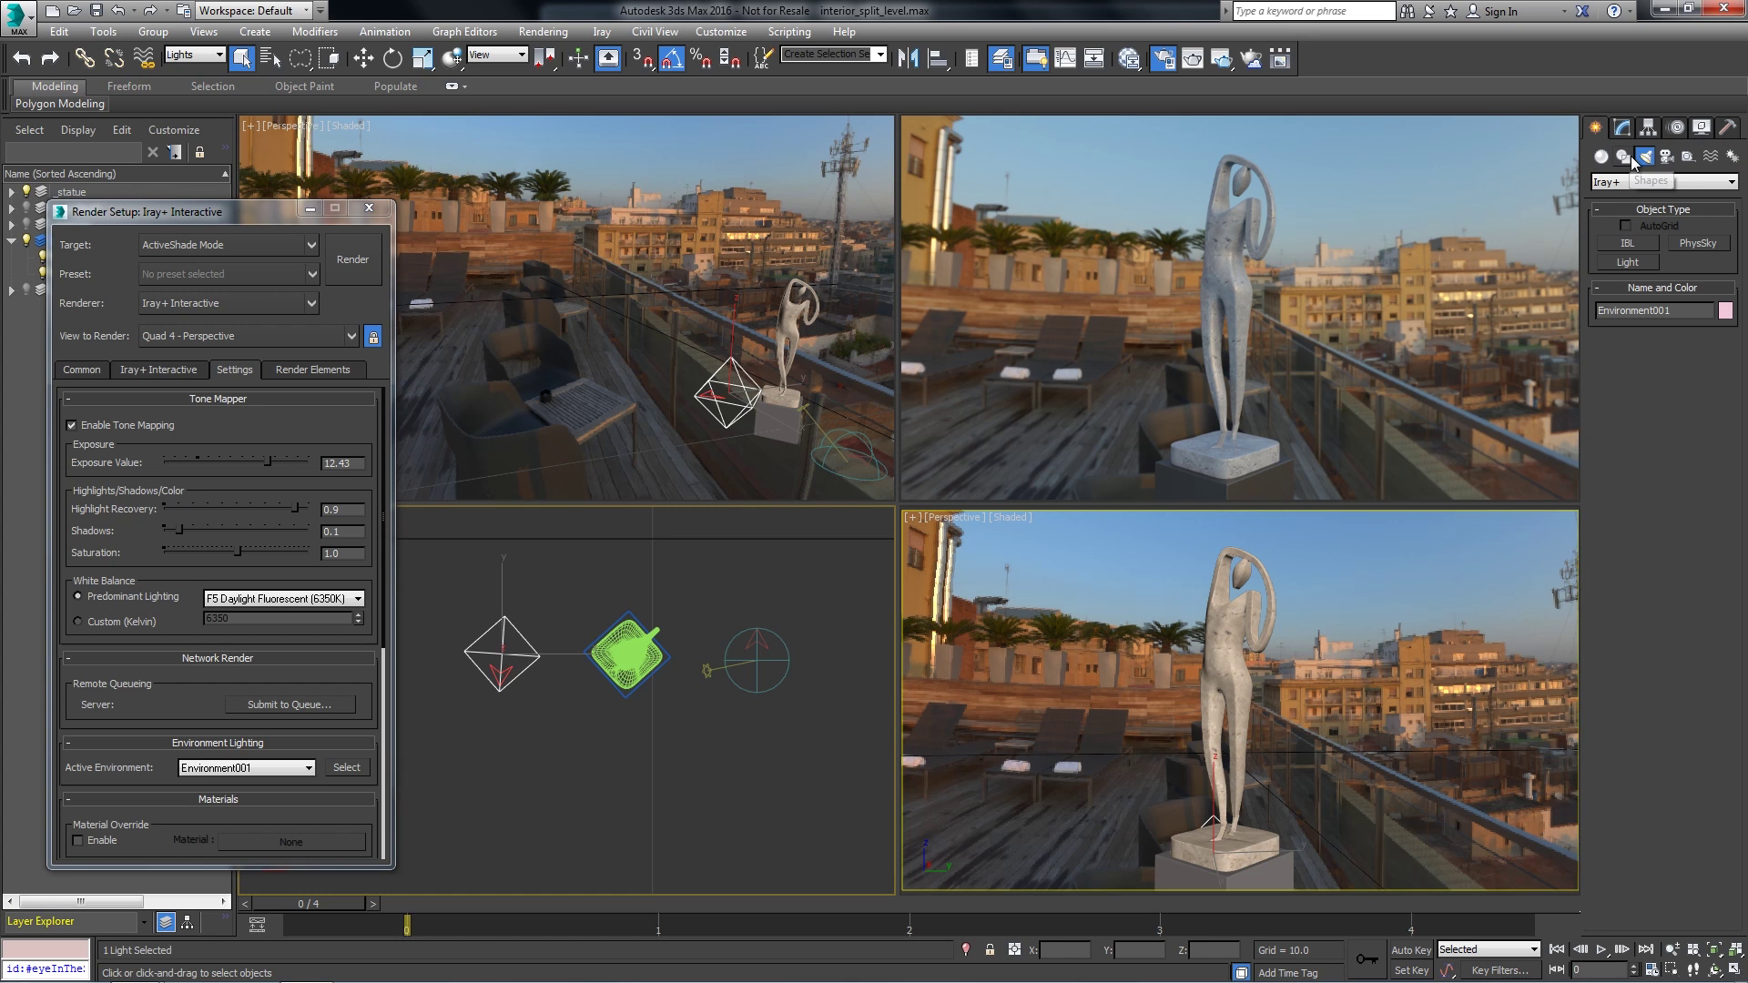
left_click(1609, 261)
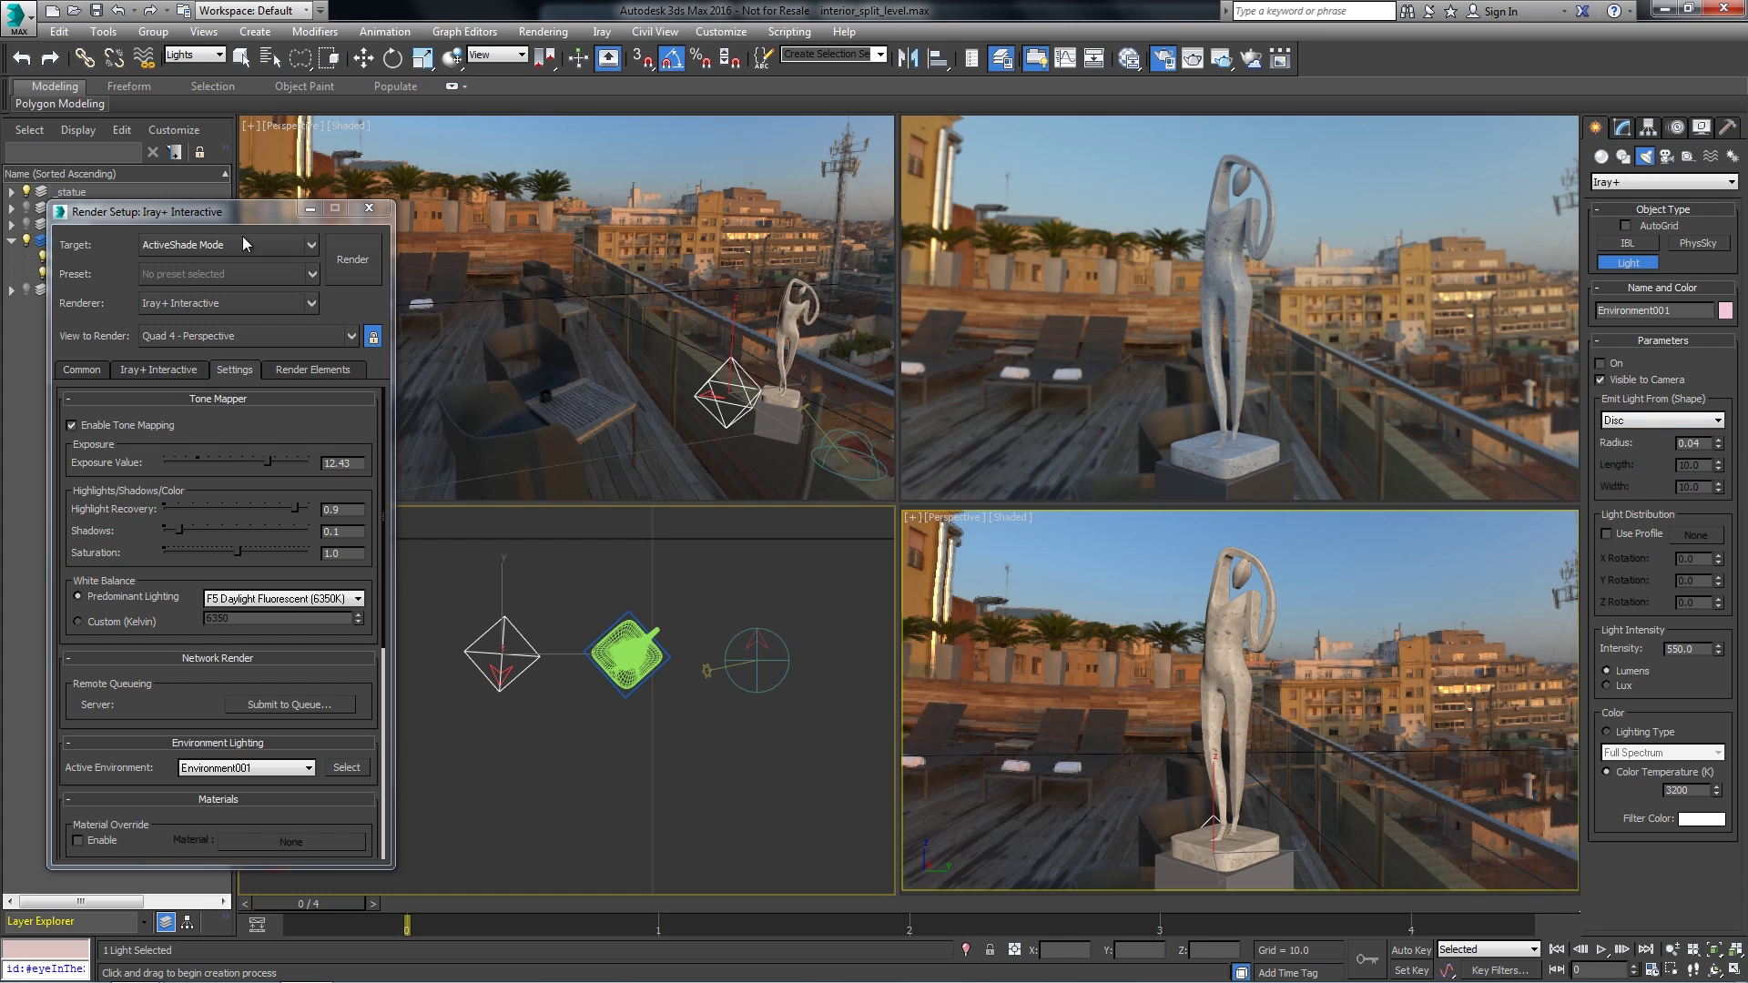
- Move the render settings clear of the layer list and unhide the 0 (default) and Lights layers
left_click_drag(236, 213, 391, 204)
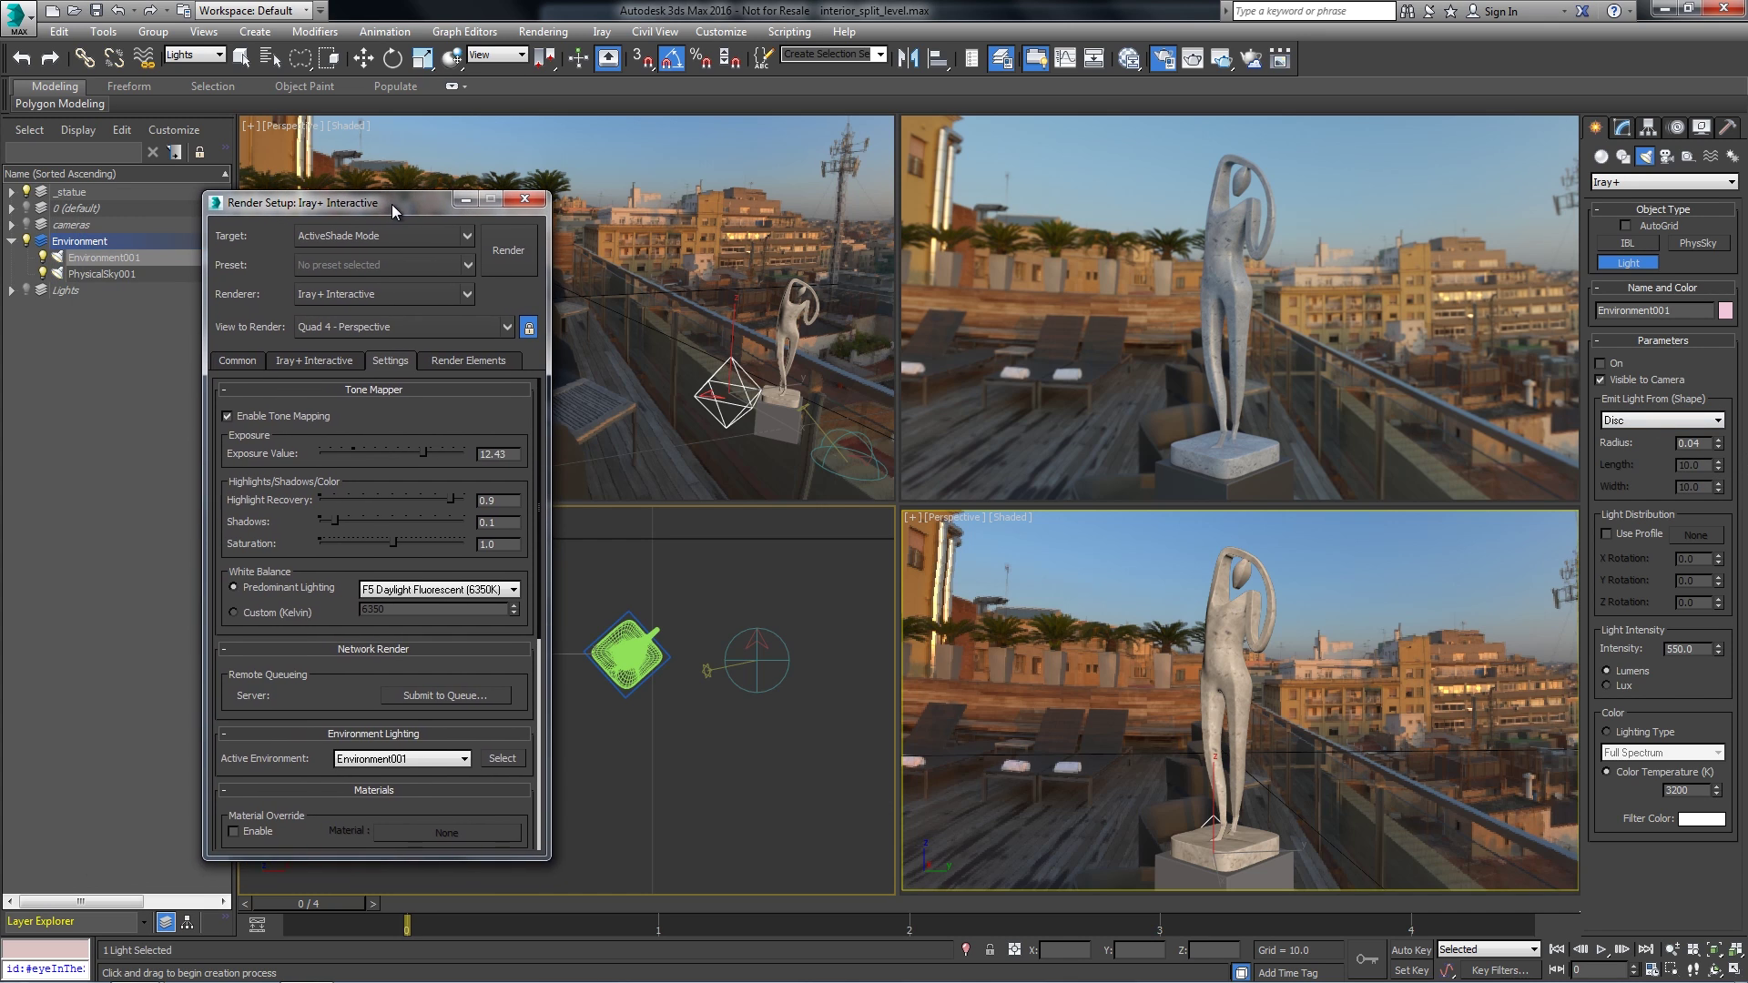
left_click(26, 208)
left_click(26, 290)
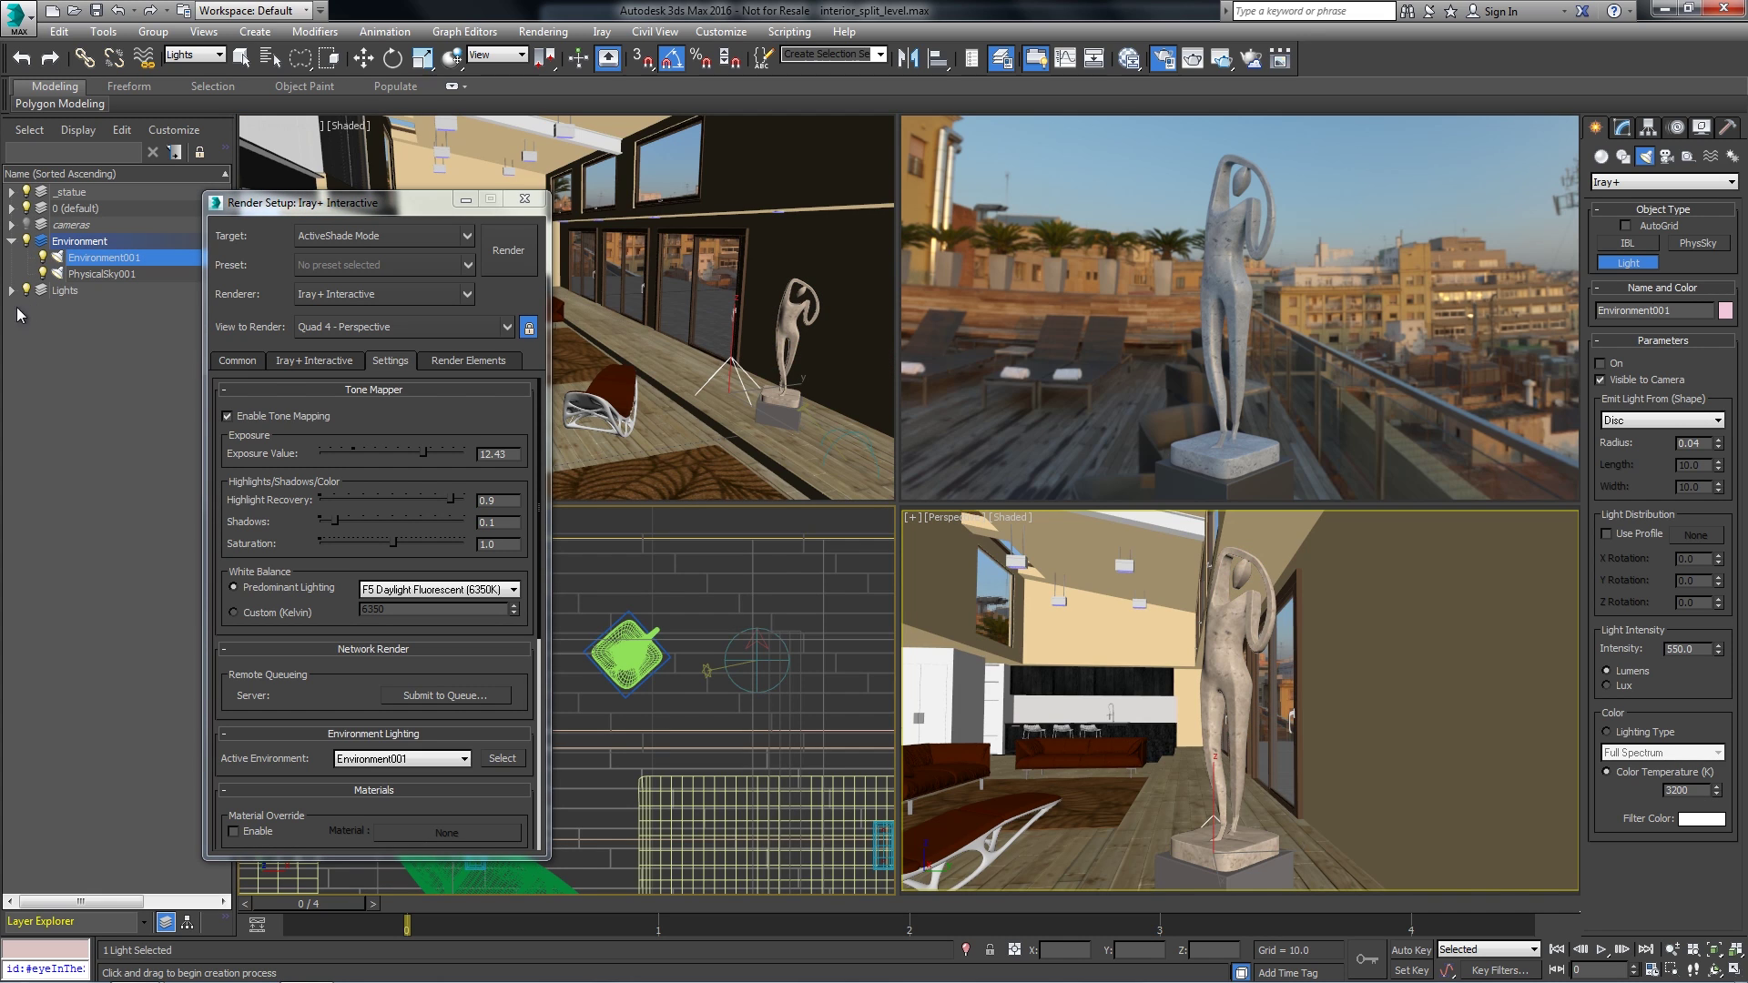
- Move the render settings aside and lower the tone mapper's exposure value to 10.127
left_click_drag(402, 206, 245, 197)
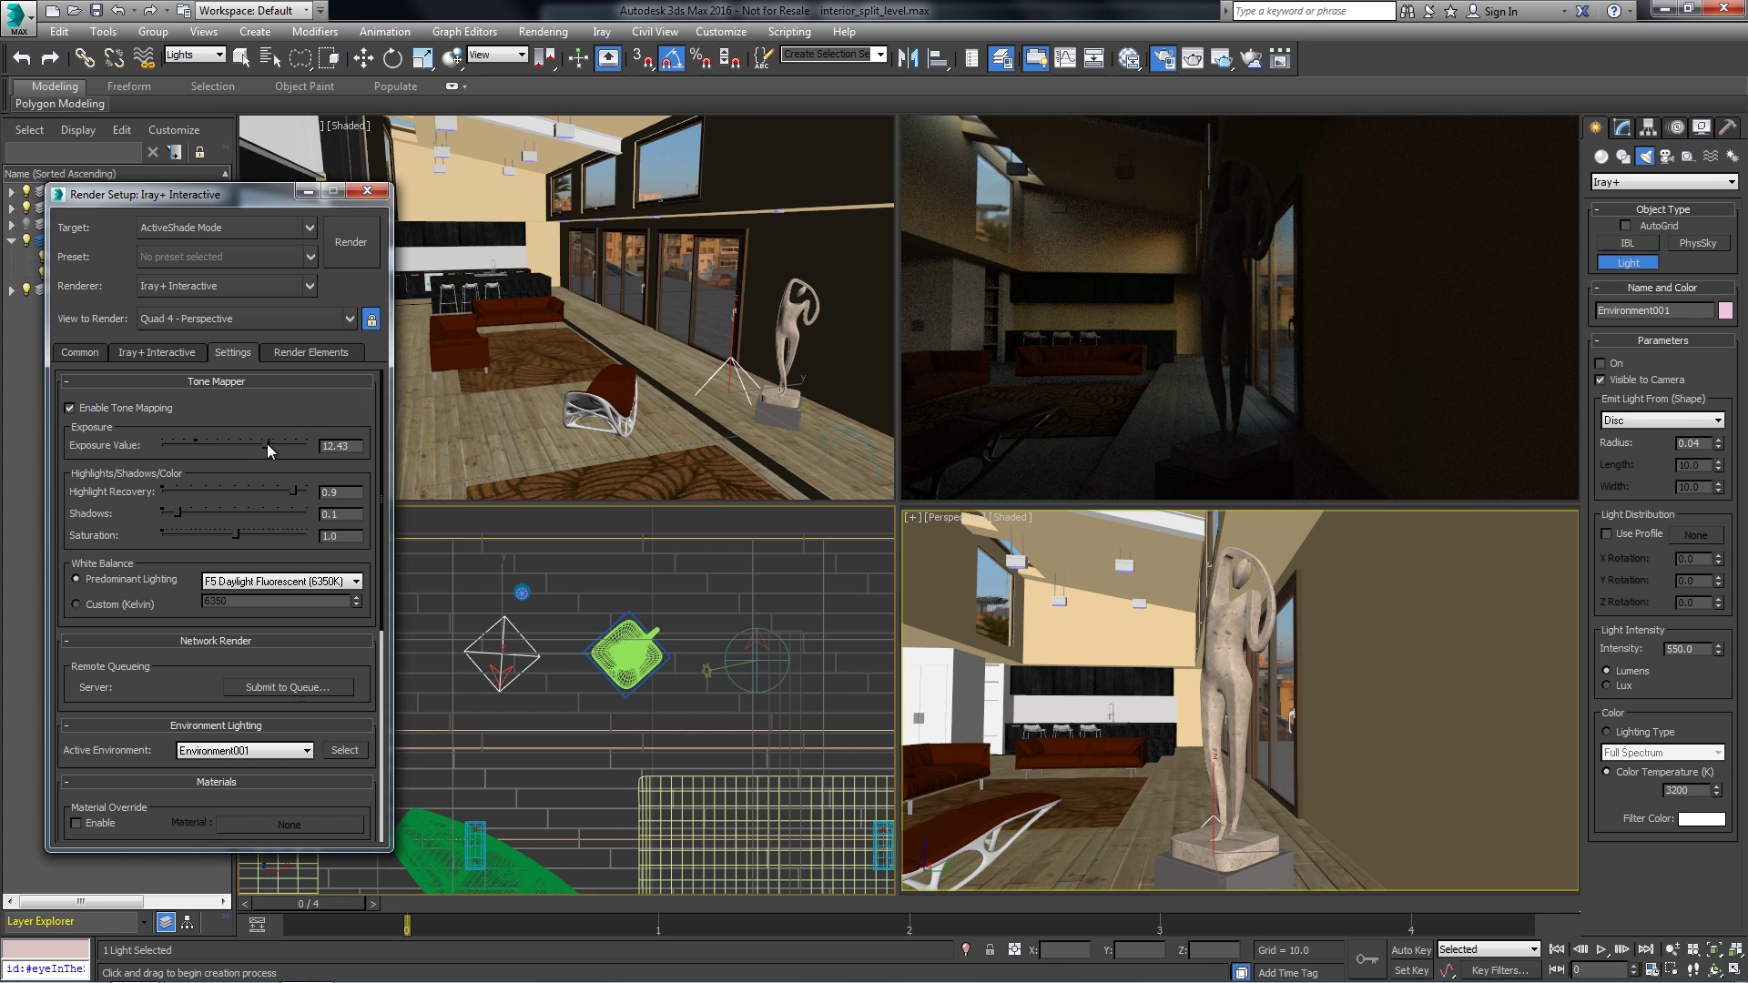
left_click_drag(268, 446, 254, 444)
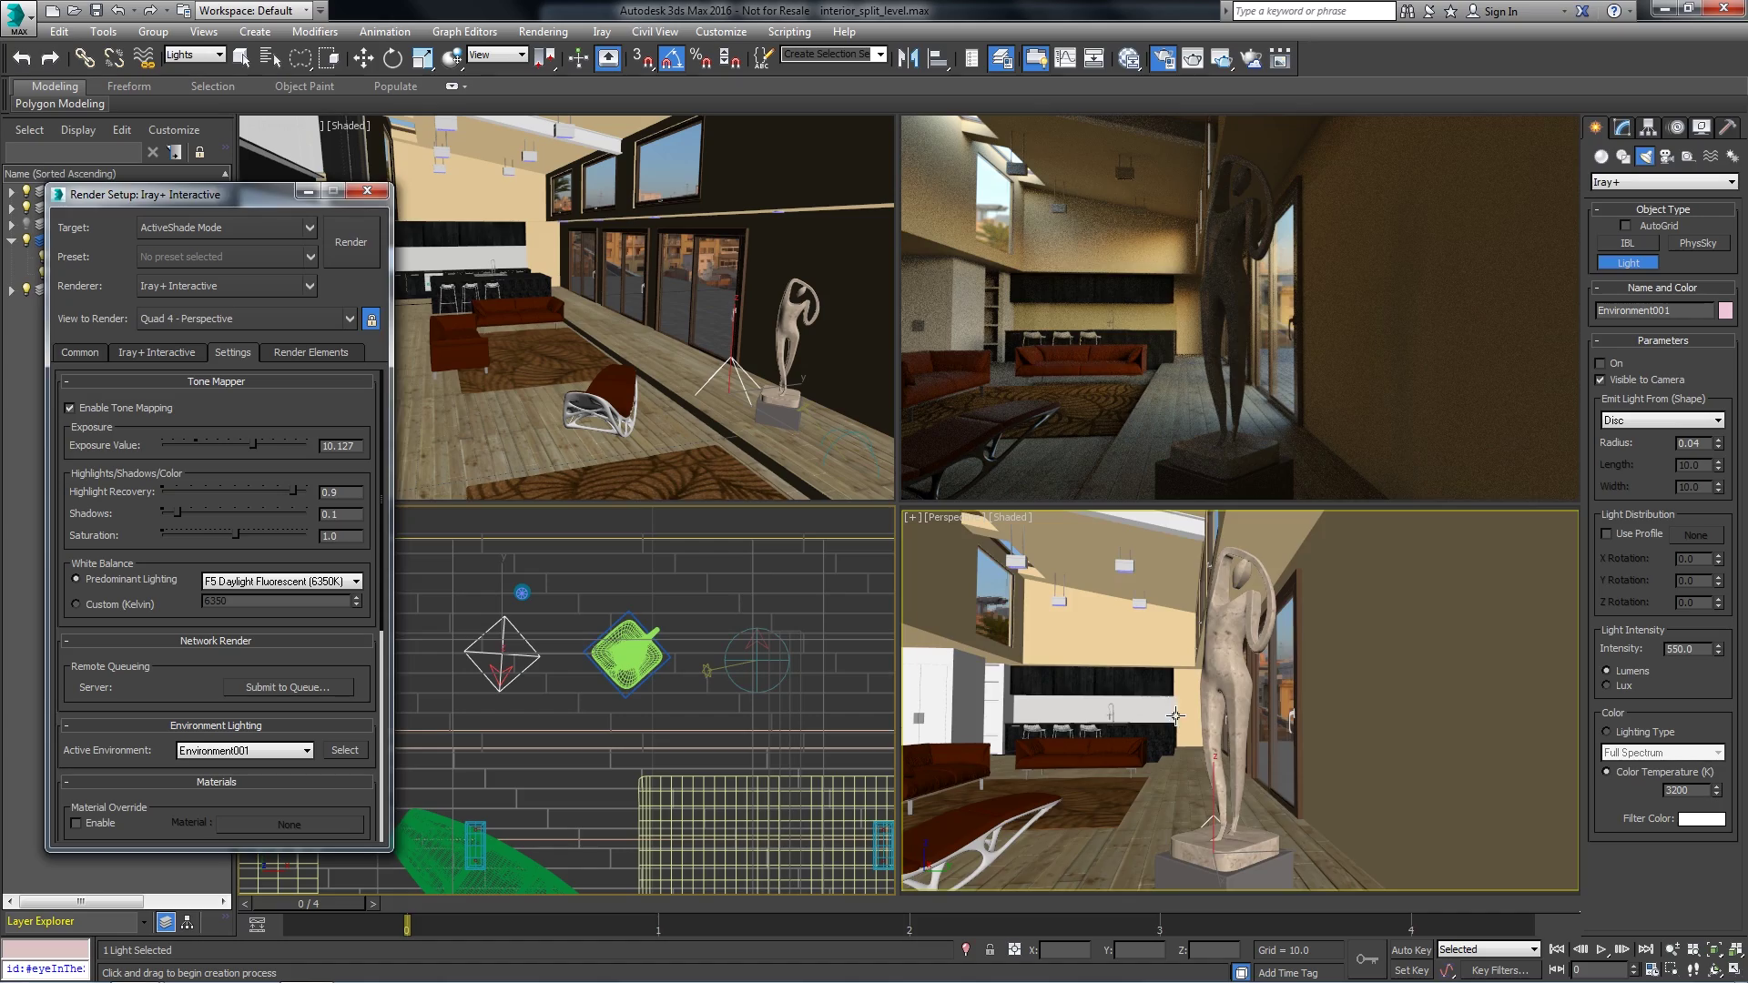
- Leave light creation, turn on the patio ceiling light nearest the statue and make it visible to camera
middle_click_drag(1161, 702, 1277, 757, "alt")
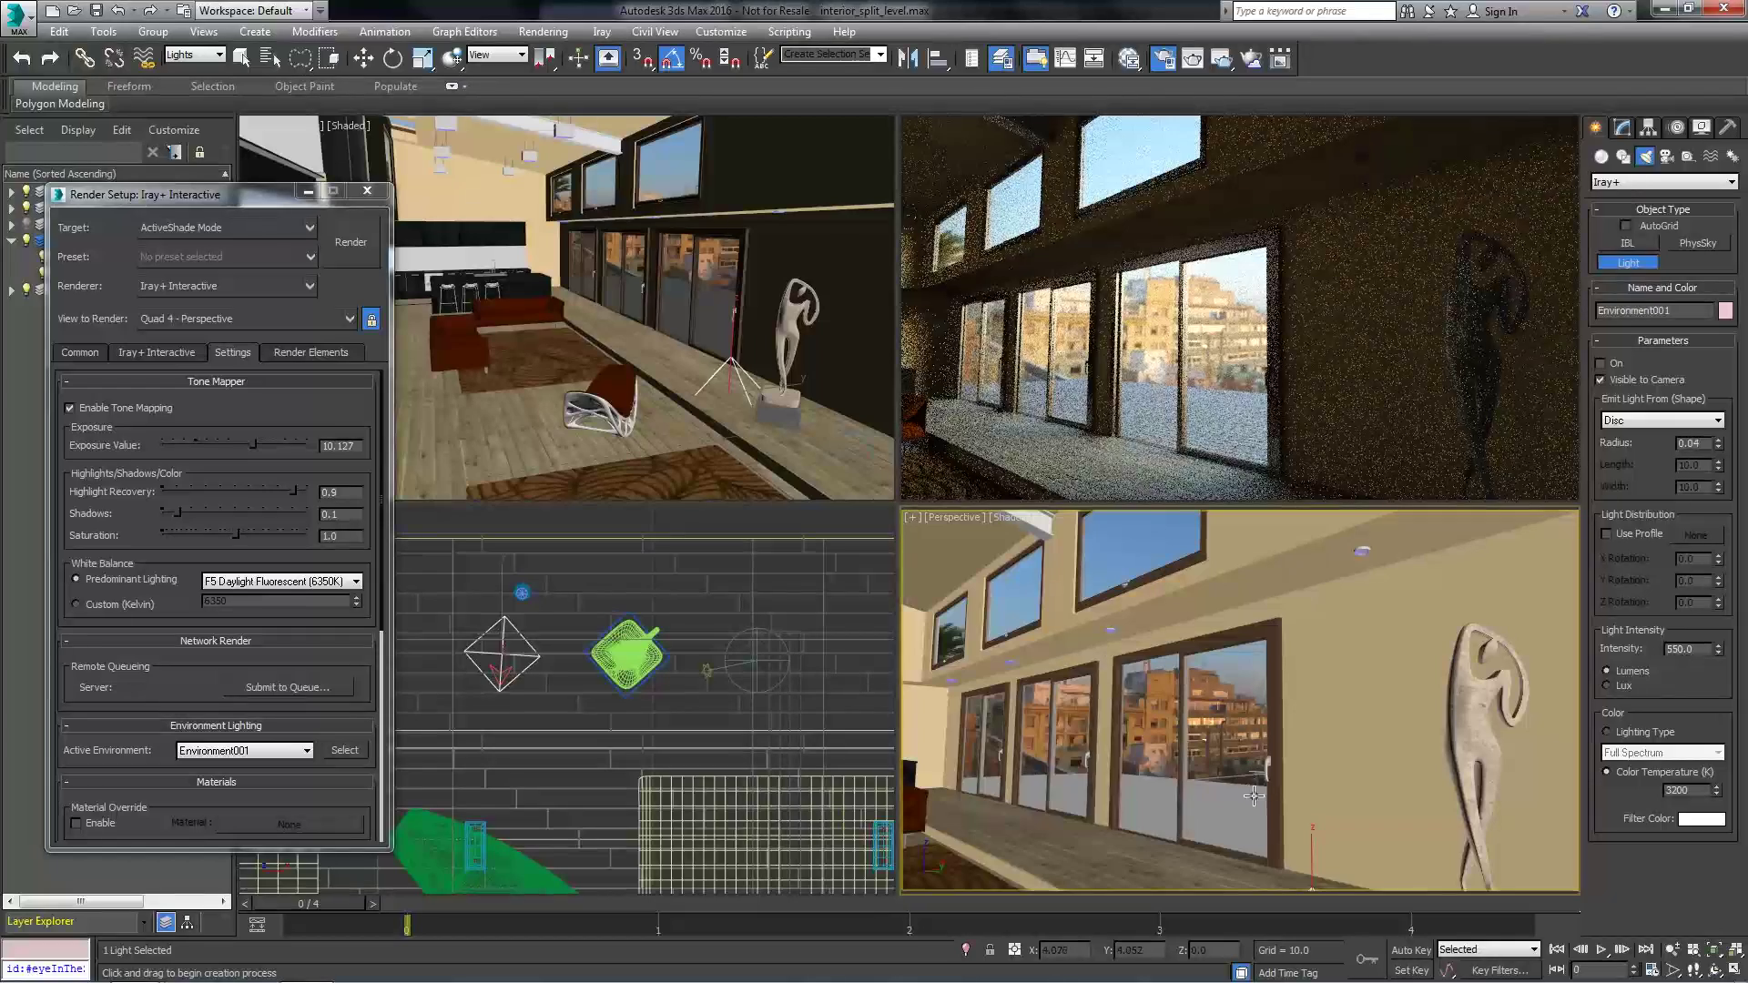
right_click(1312, 715)
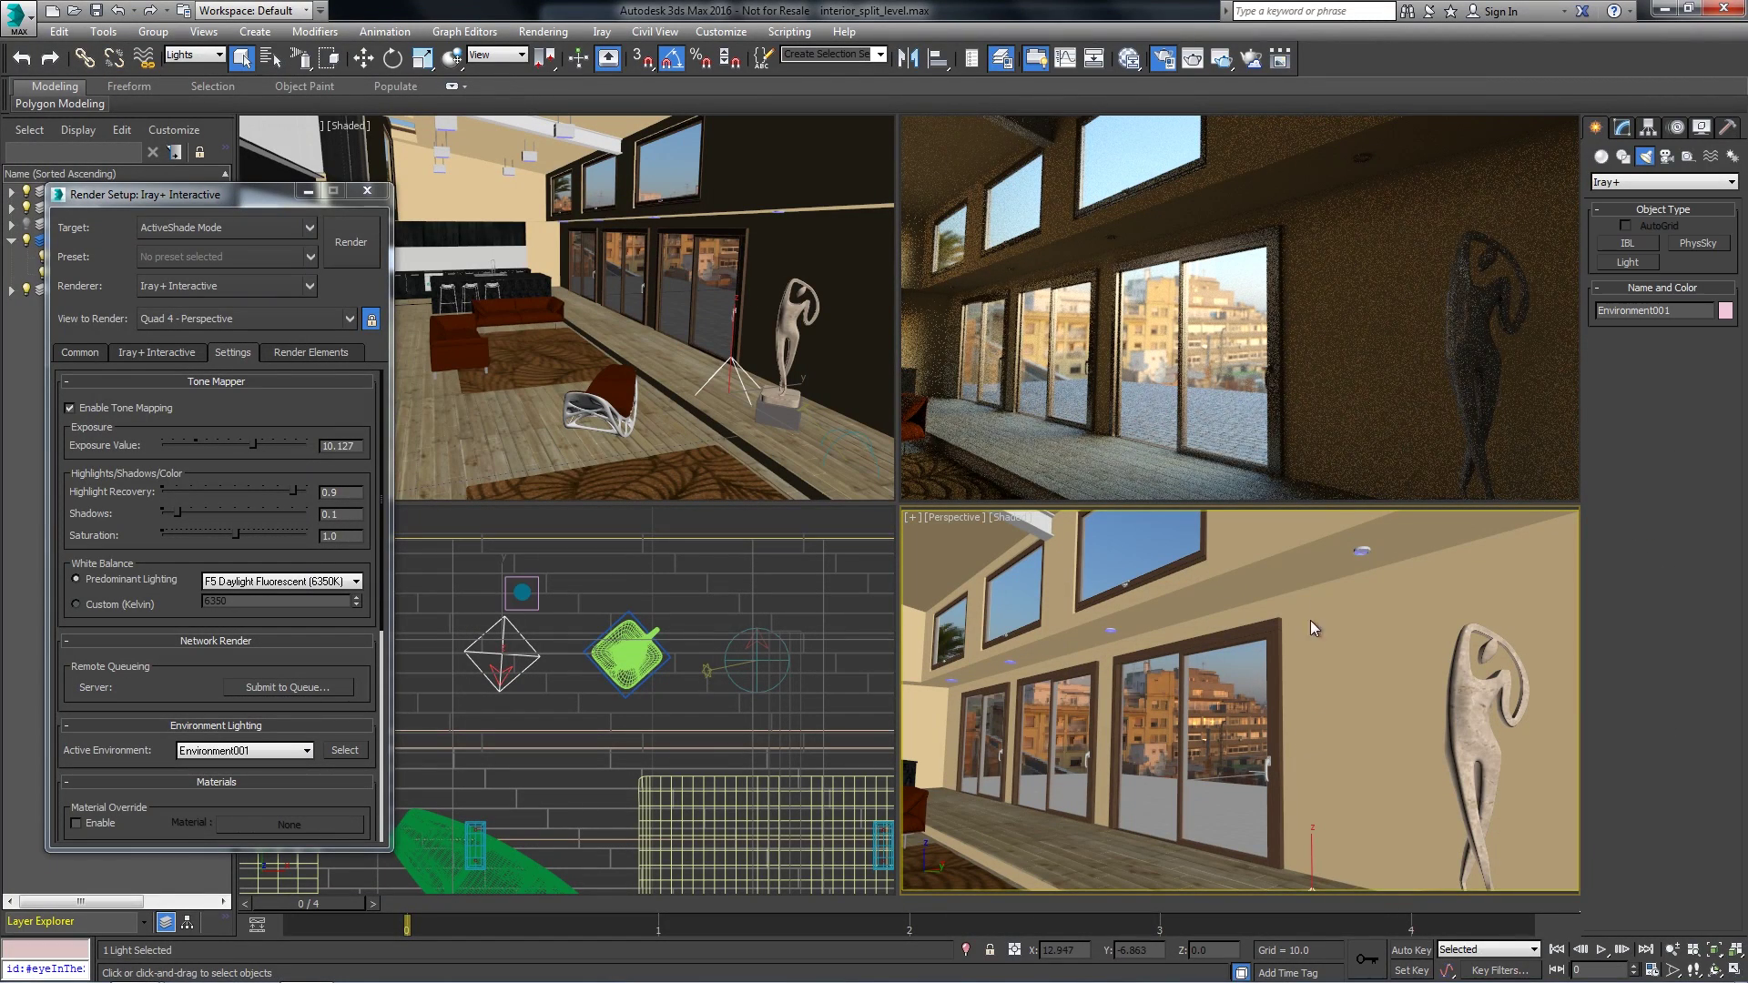
left_click(1360, 553)
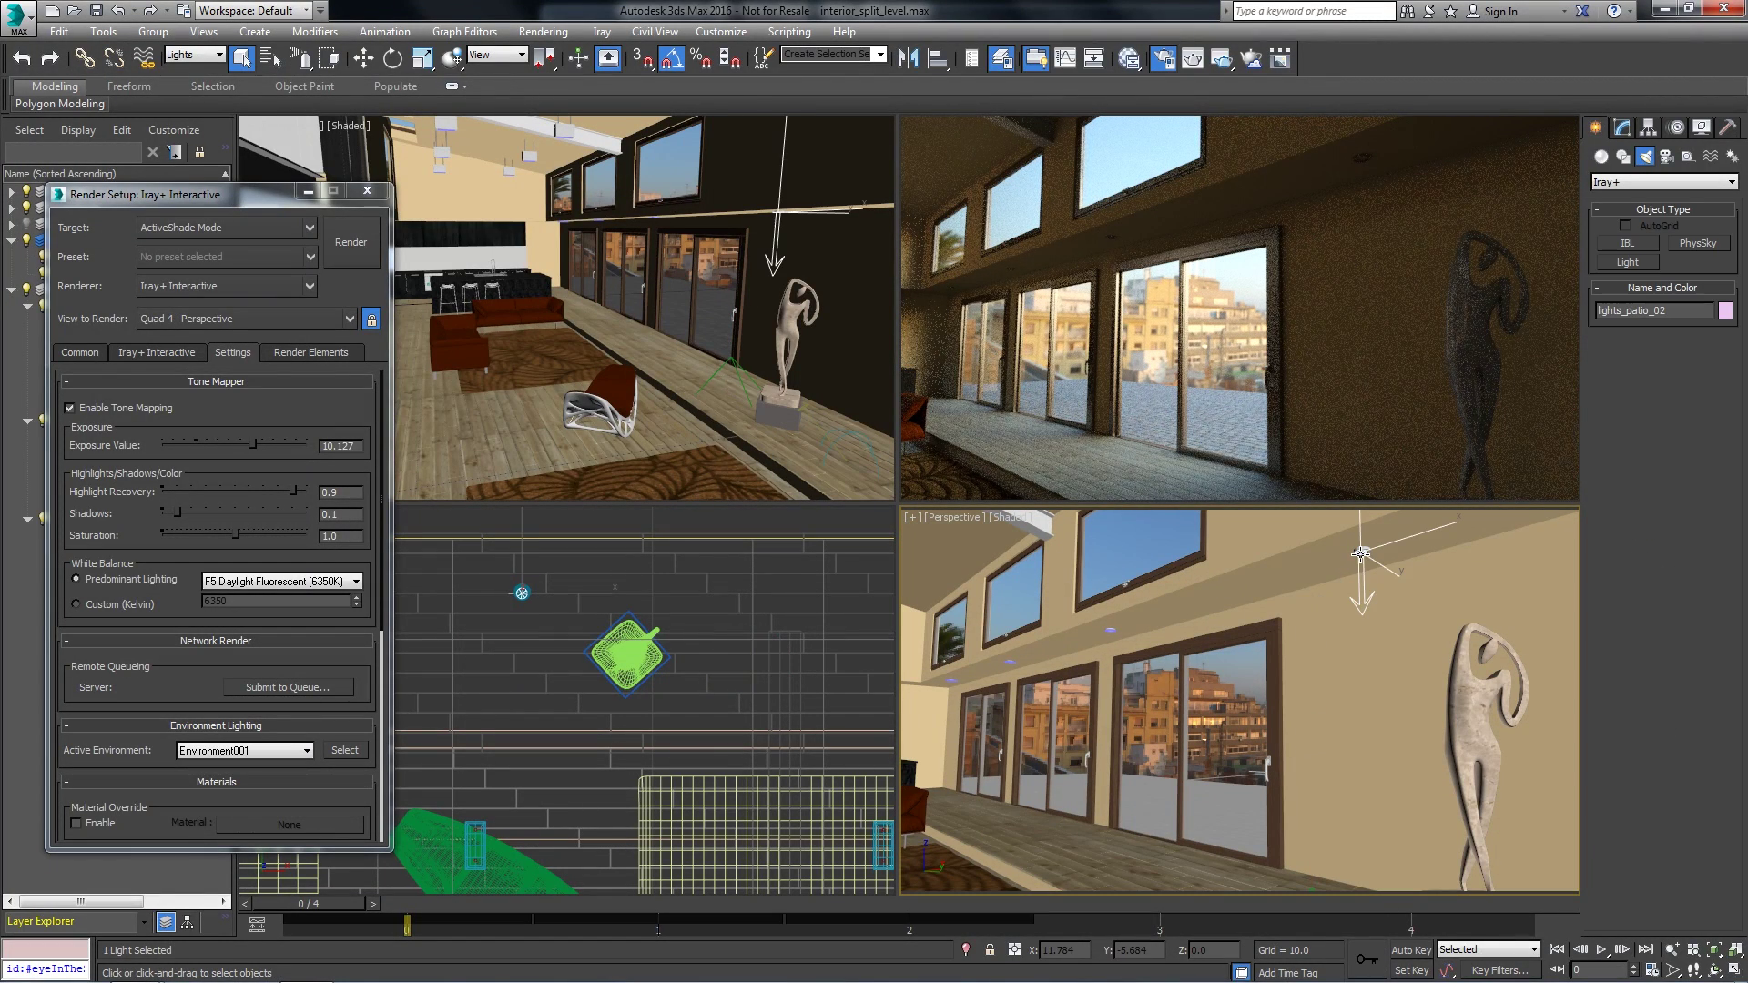
left_click(1622, 127)
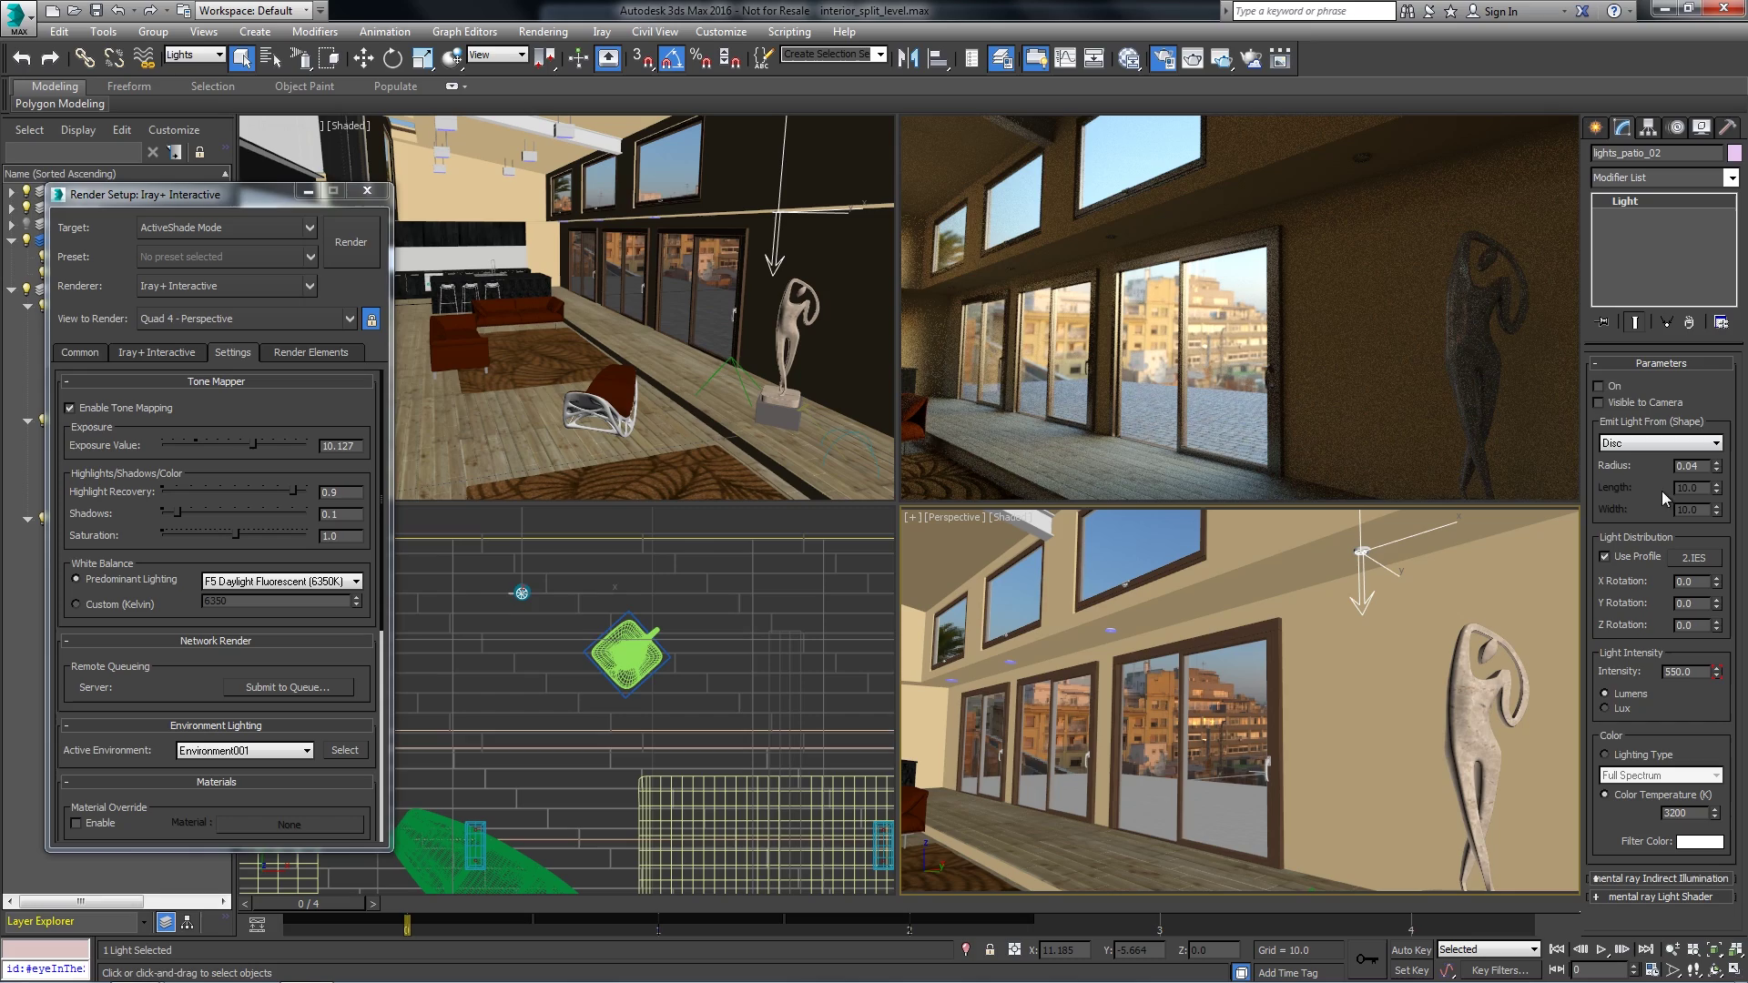
left_click(1599, 386)
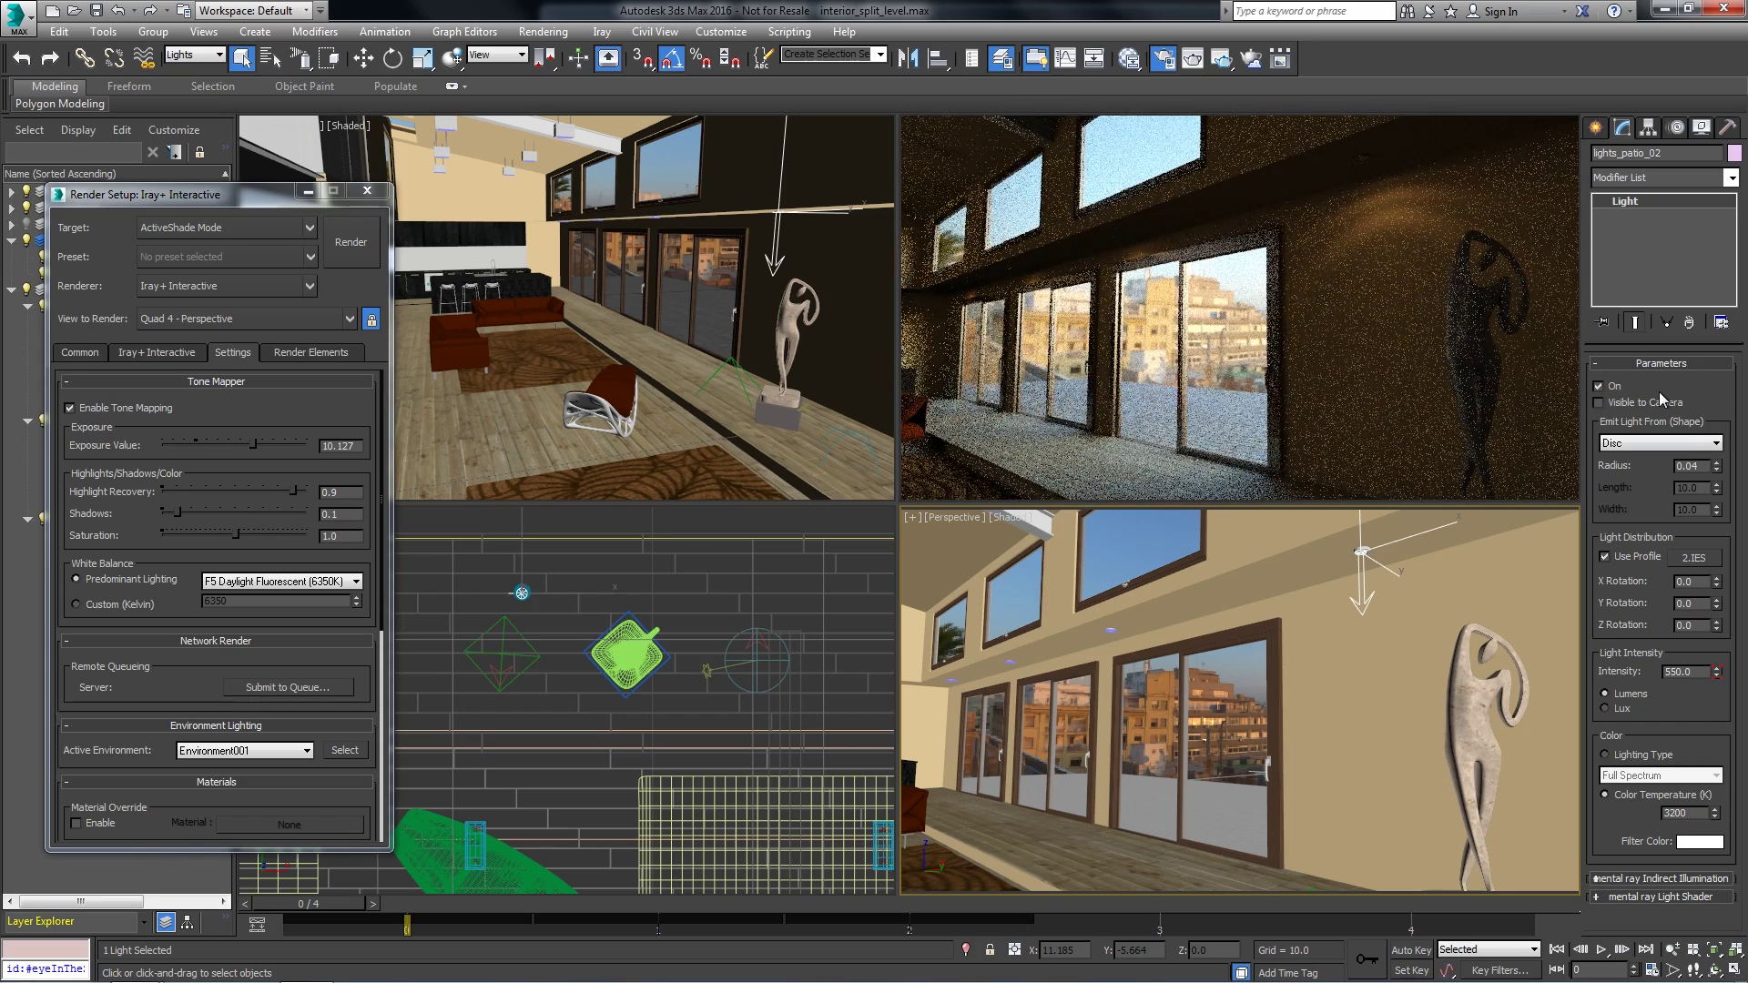
left_click(1636, 401)
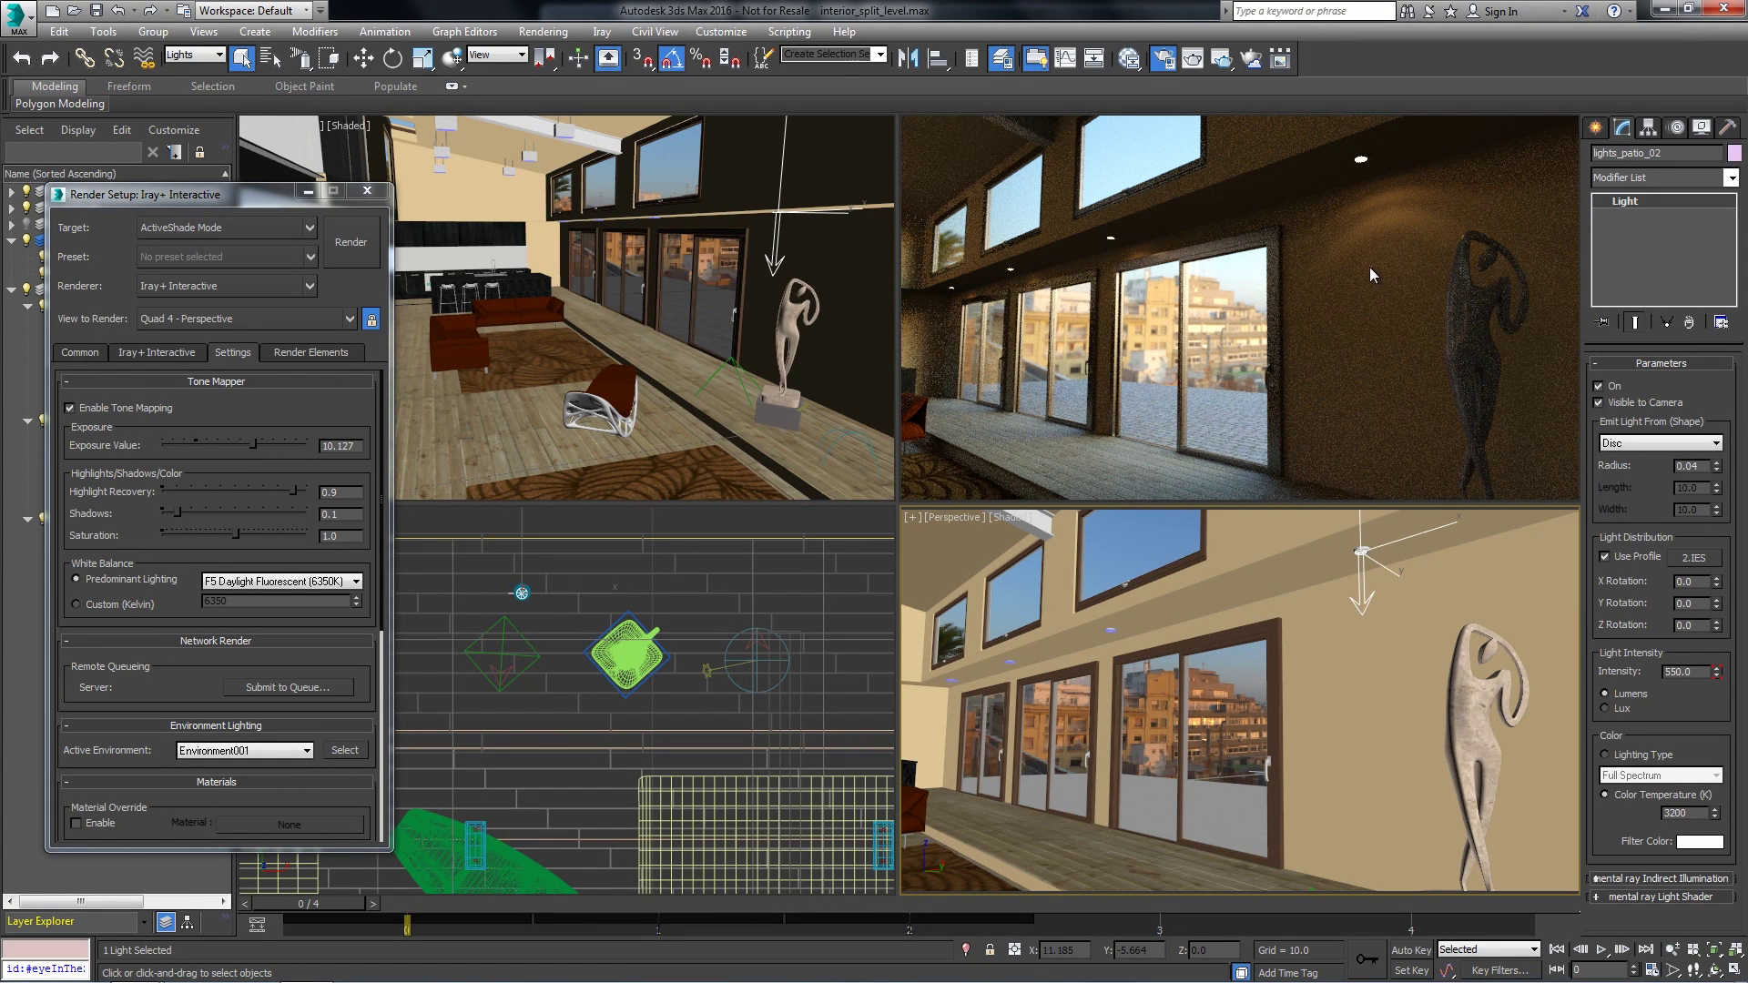
- Set the active environment to None so that only the interior lights illuminate the scene
left_click(219, 750)
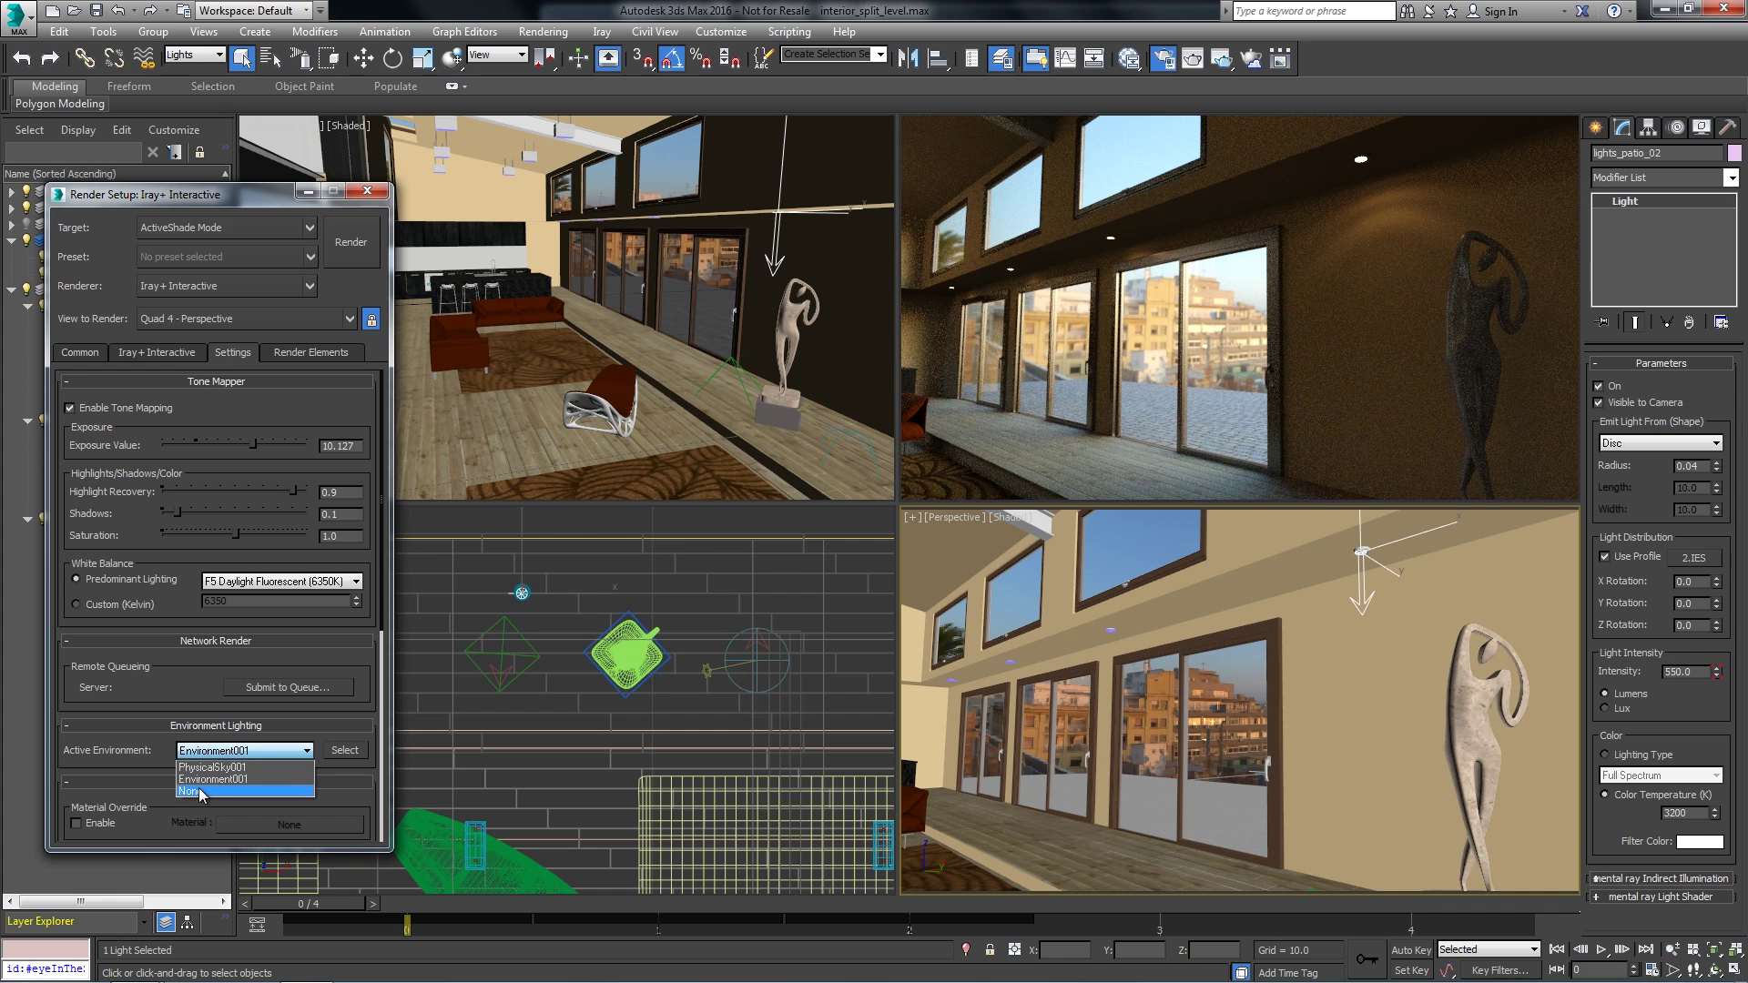
left_click(193, 791)
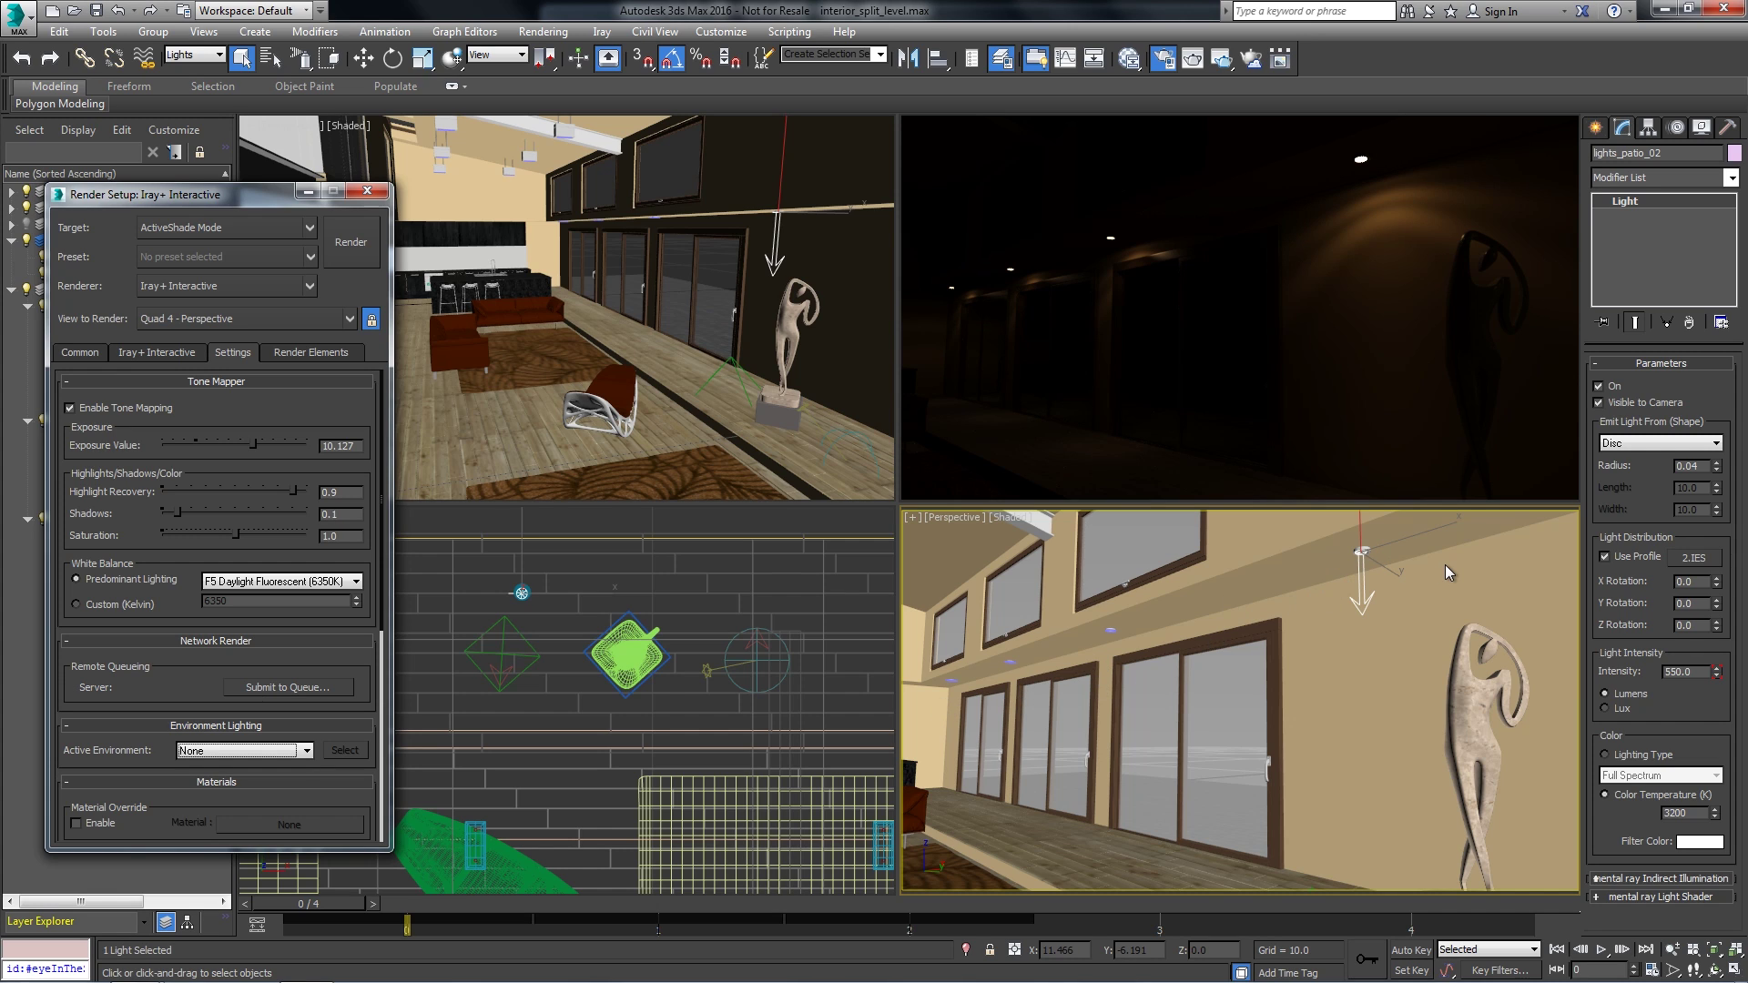
- Try the Lighting Type colour mode on the patio light and return it to Color Temperature
left_click(1603, 555)
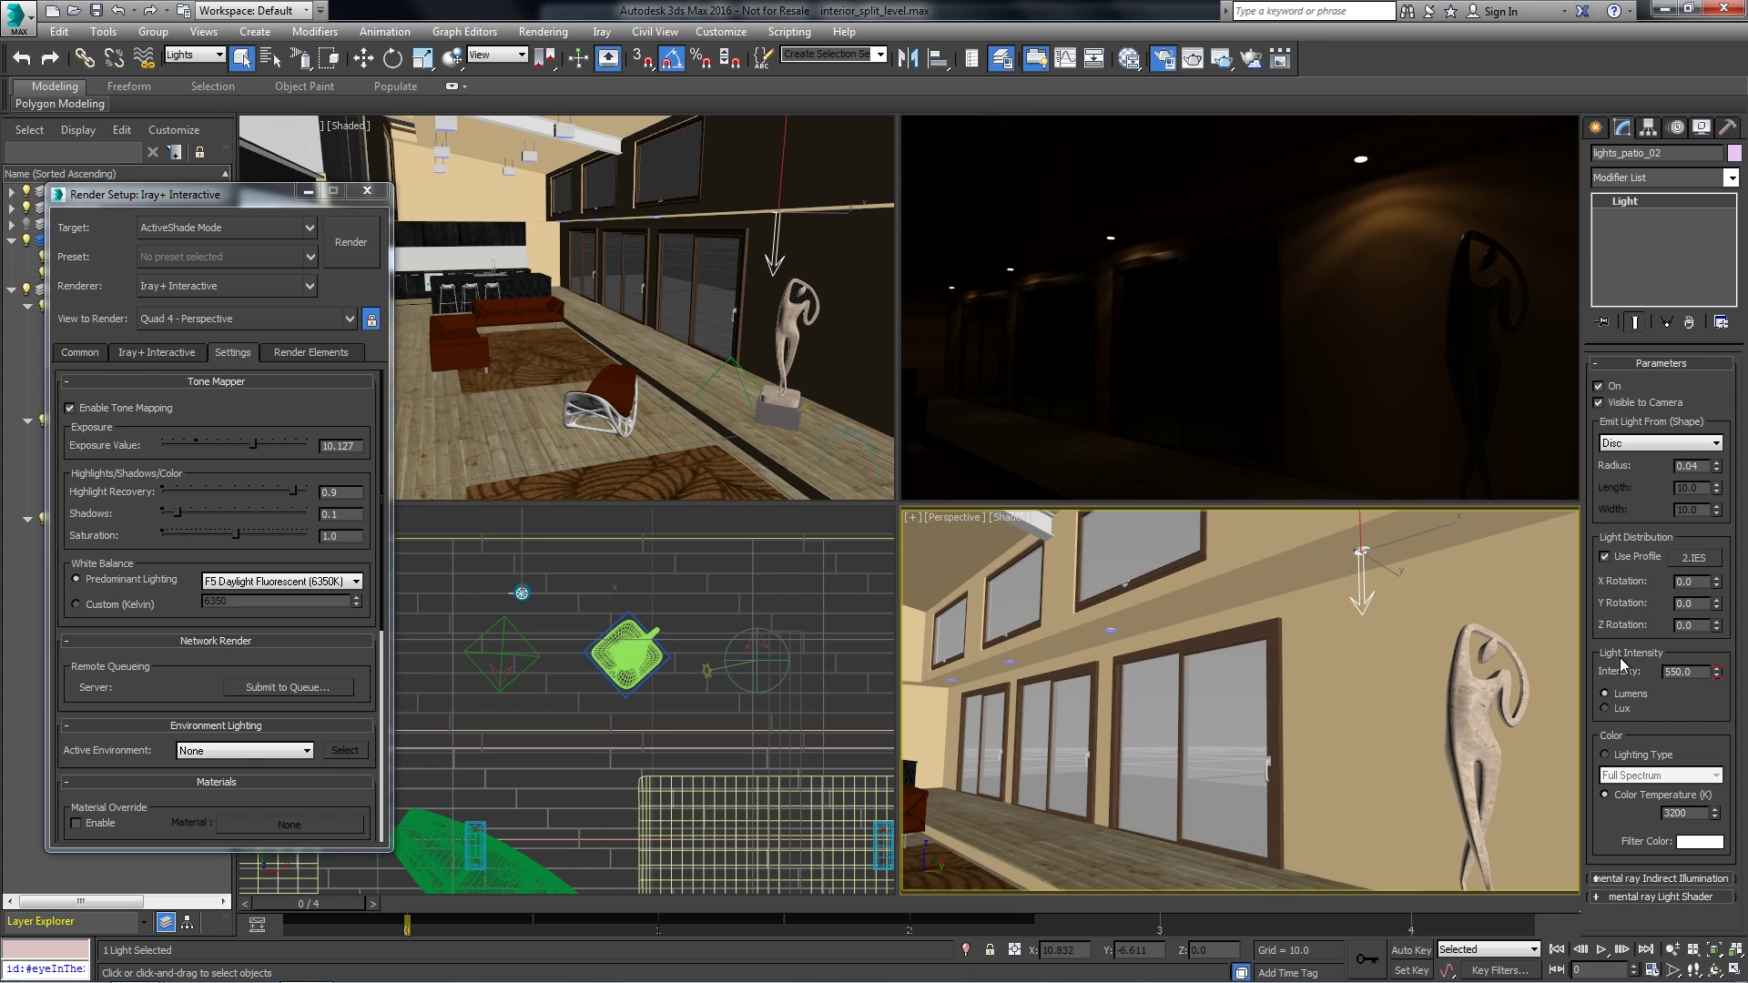
left_click(1605, 755)
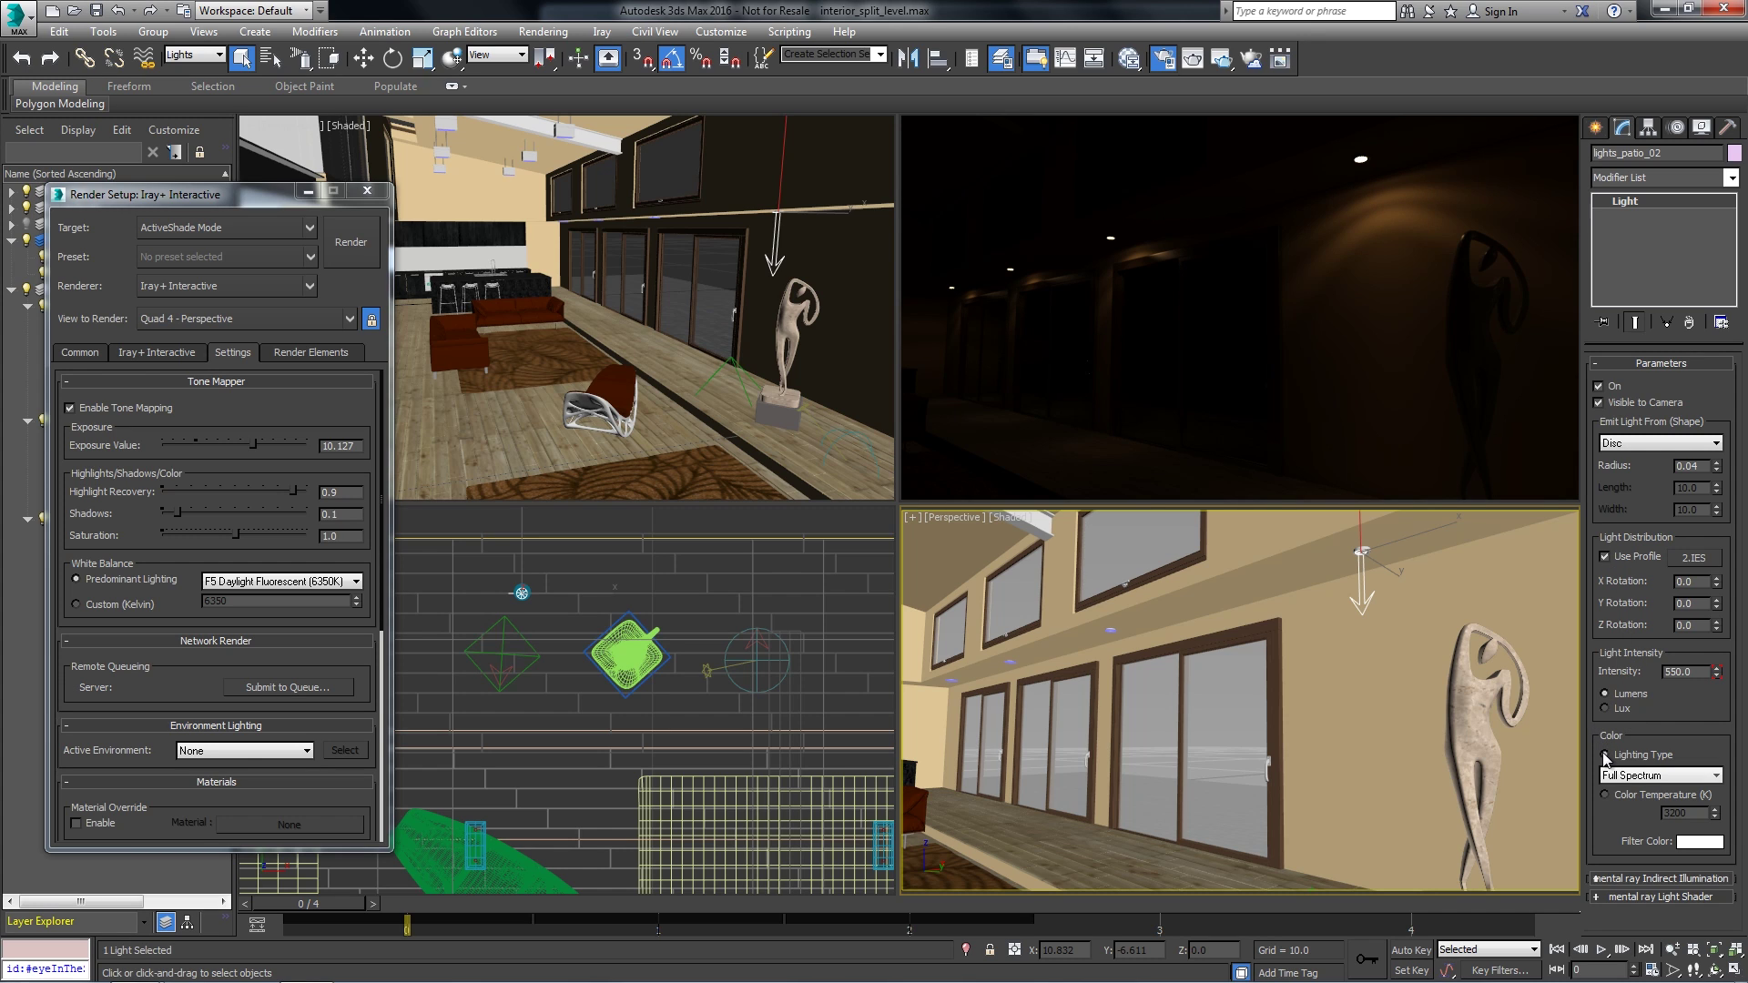
left_click(1604, 794)
- Move the patio light slightly along the Y axis to about Y -0.386
key("w")
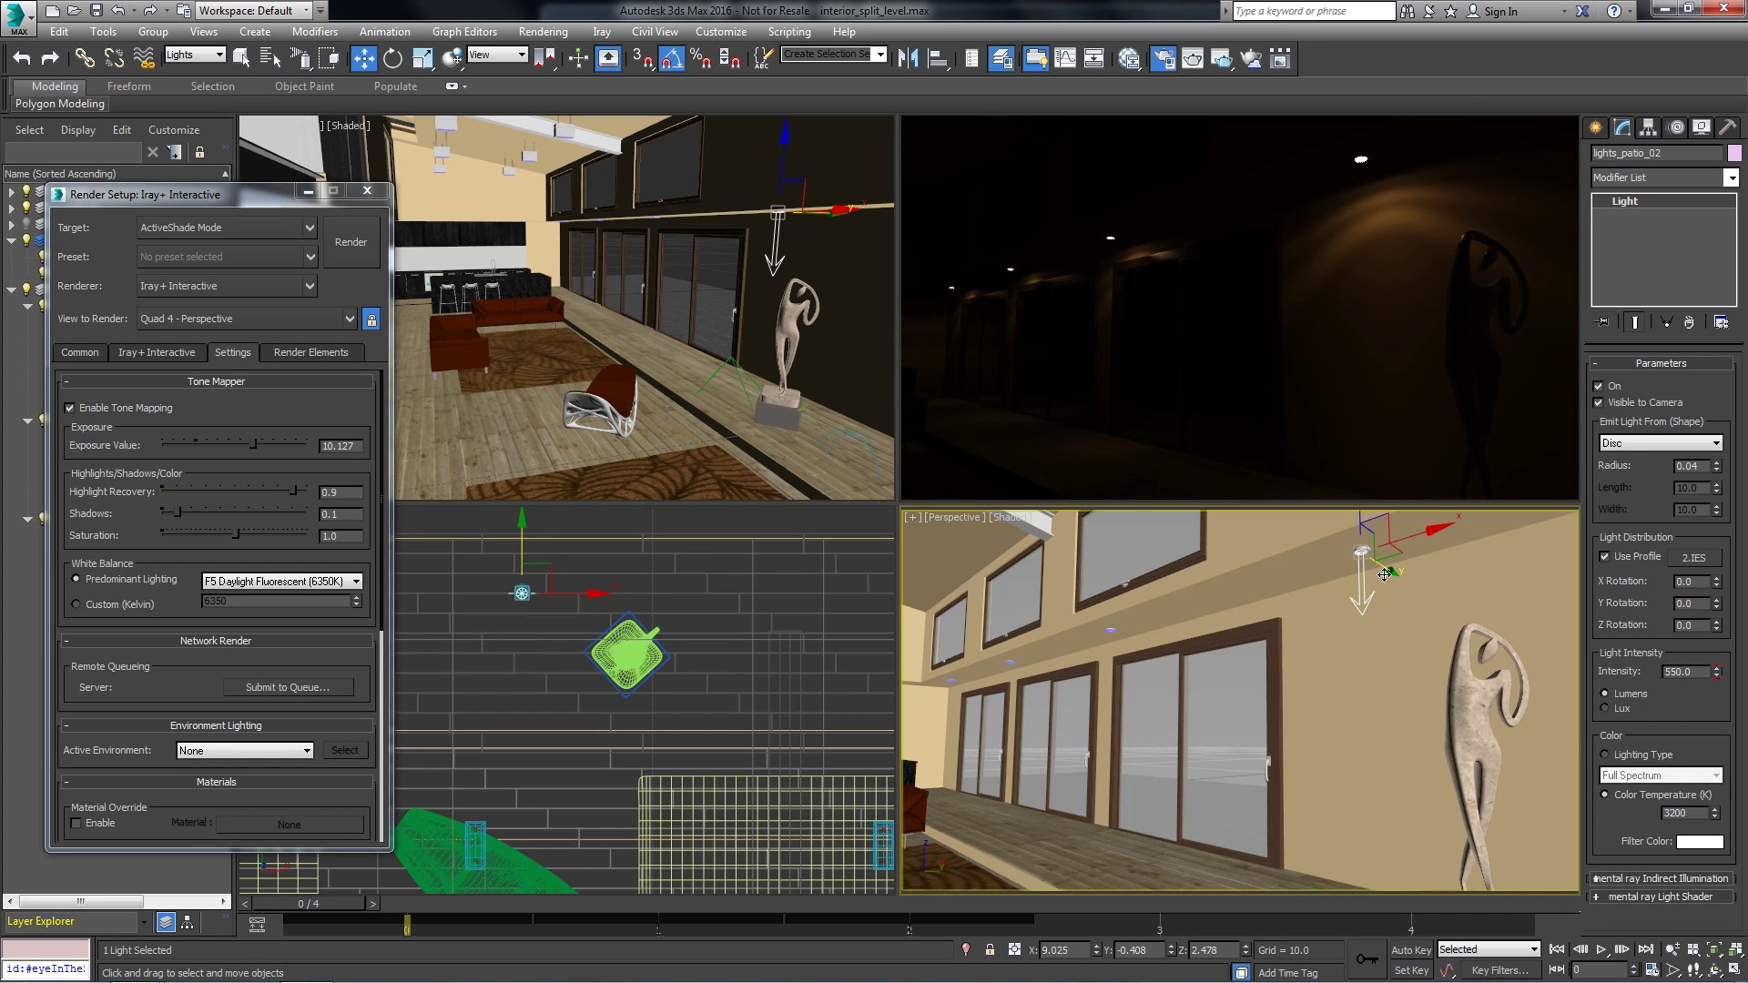
left_click_drag(1384, 574, 1420, 537)
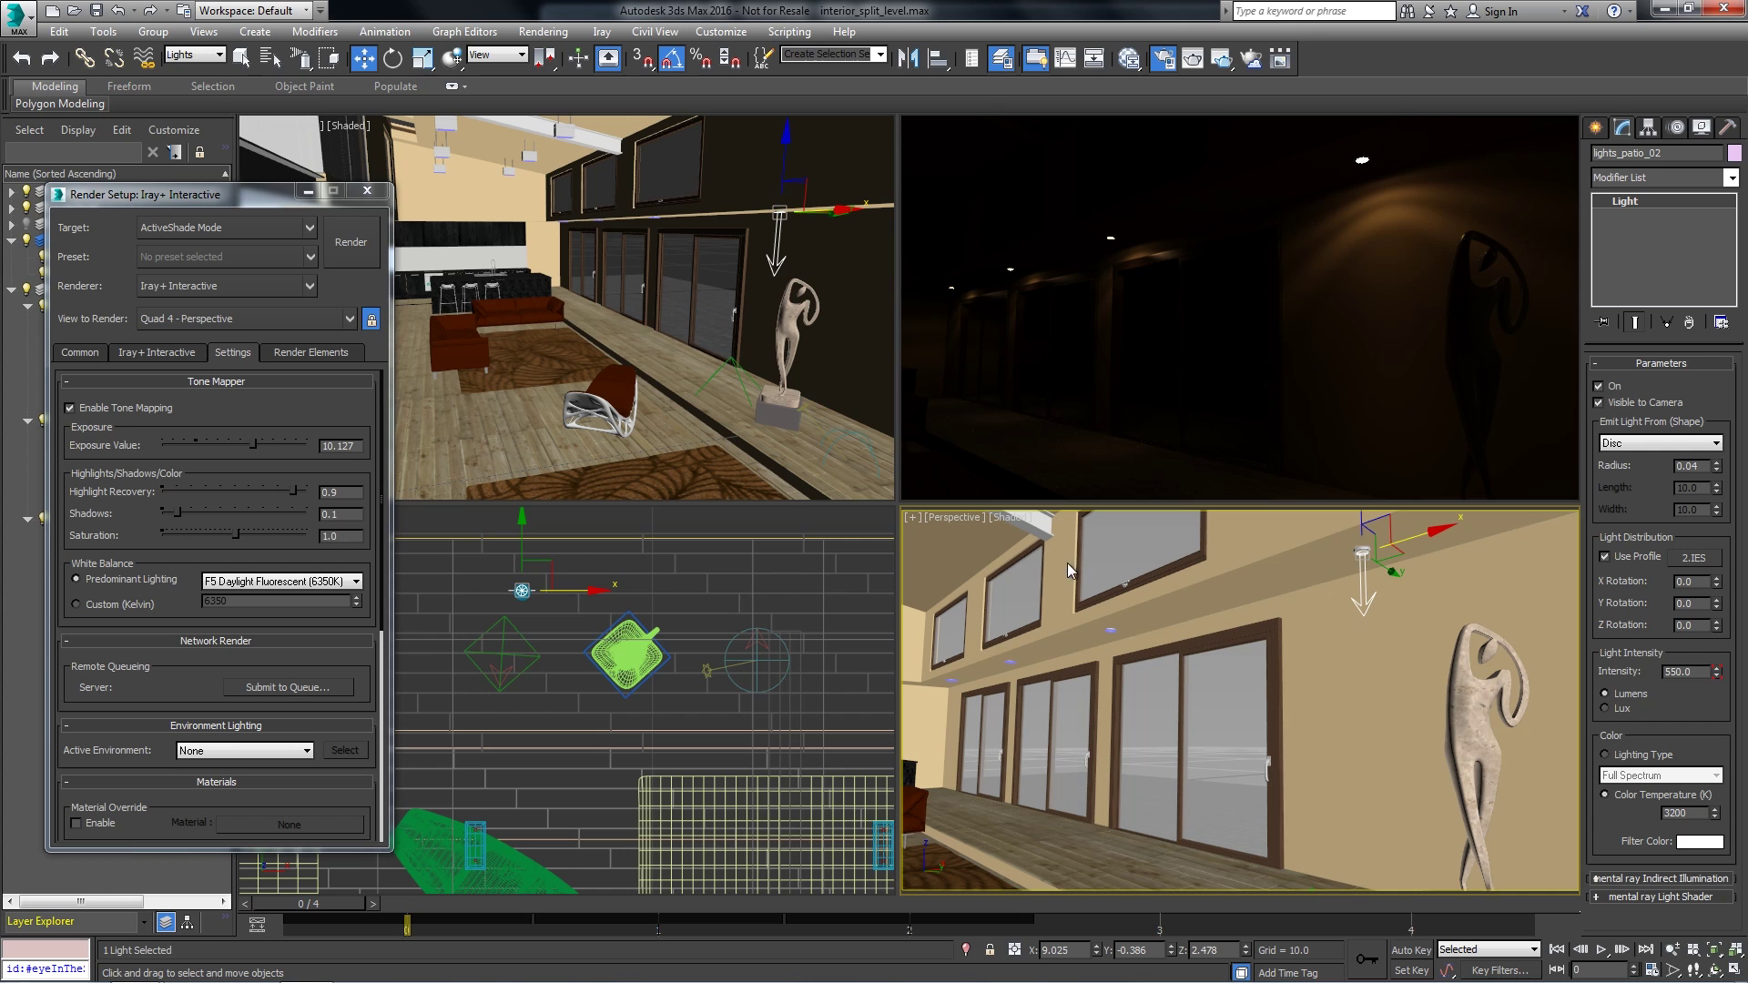
- Unlock the rendered view, switch it to the wide interior view with the kitchen and sofas, and lock it again
left_click(372, 318)
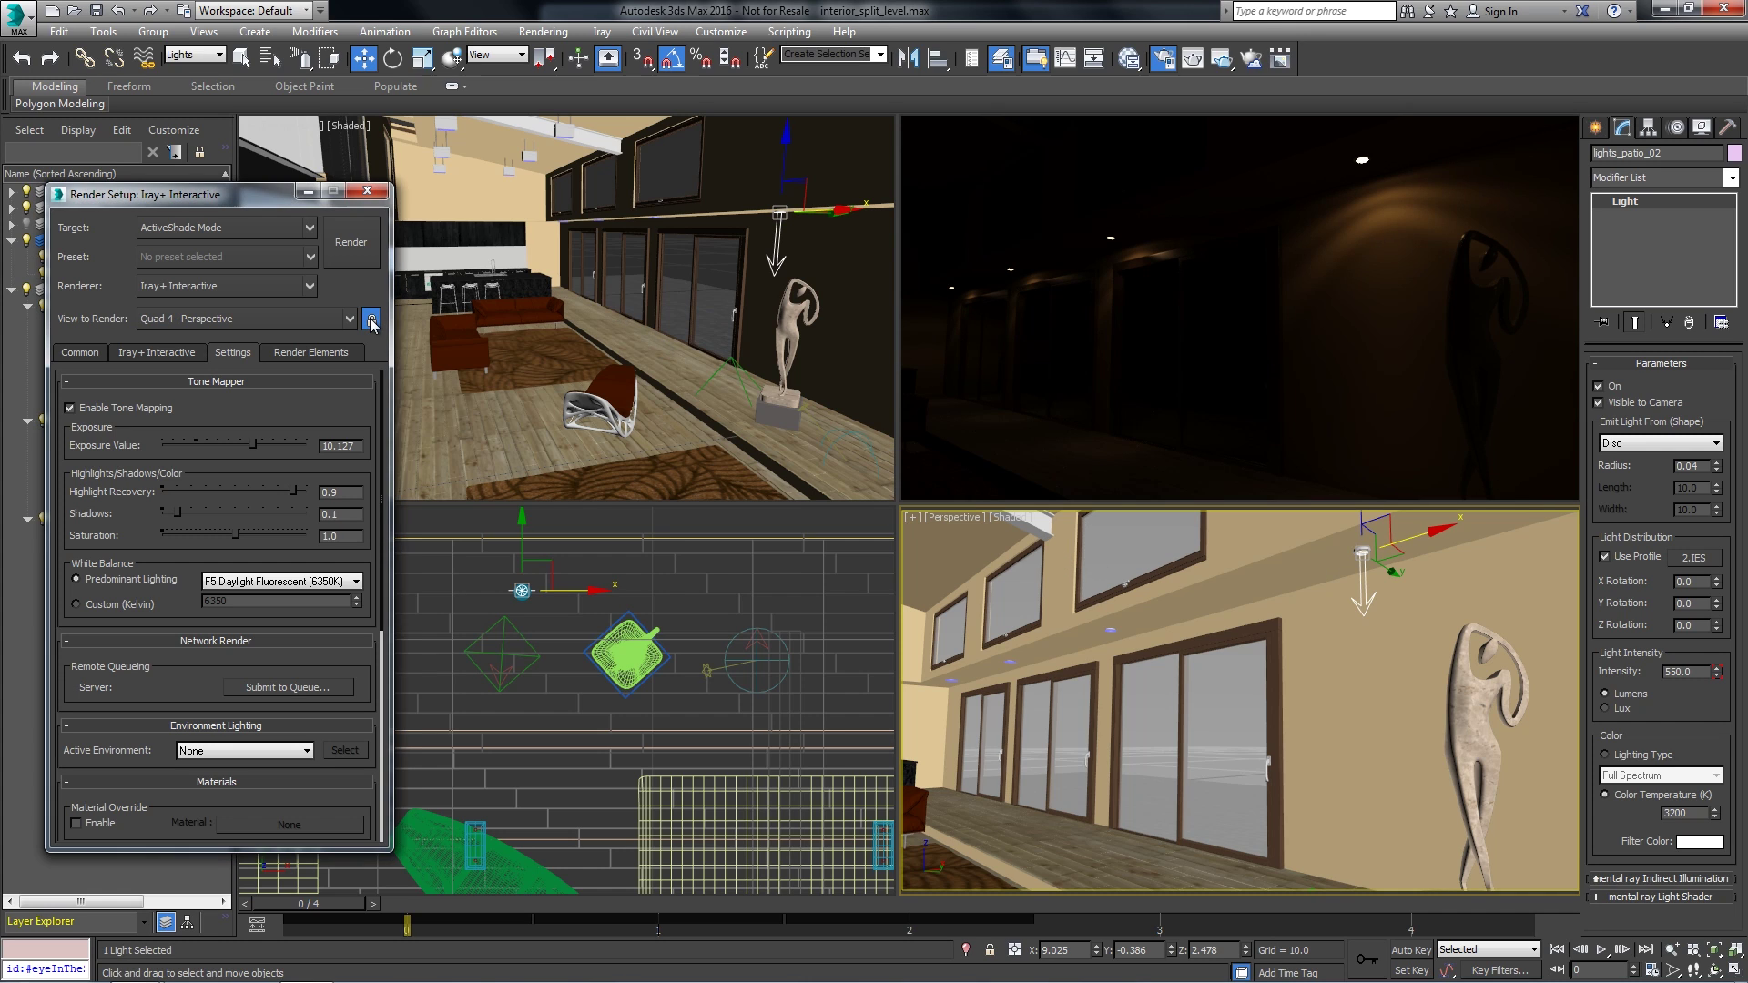
right_click(663, 264)
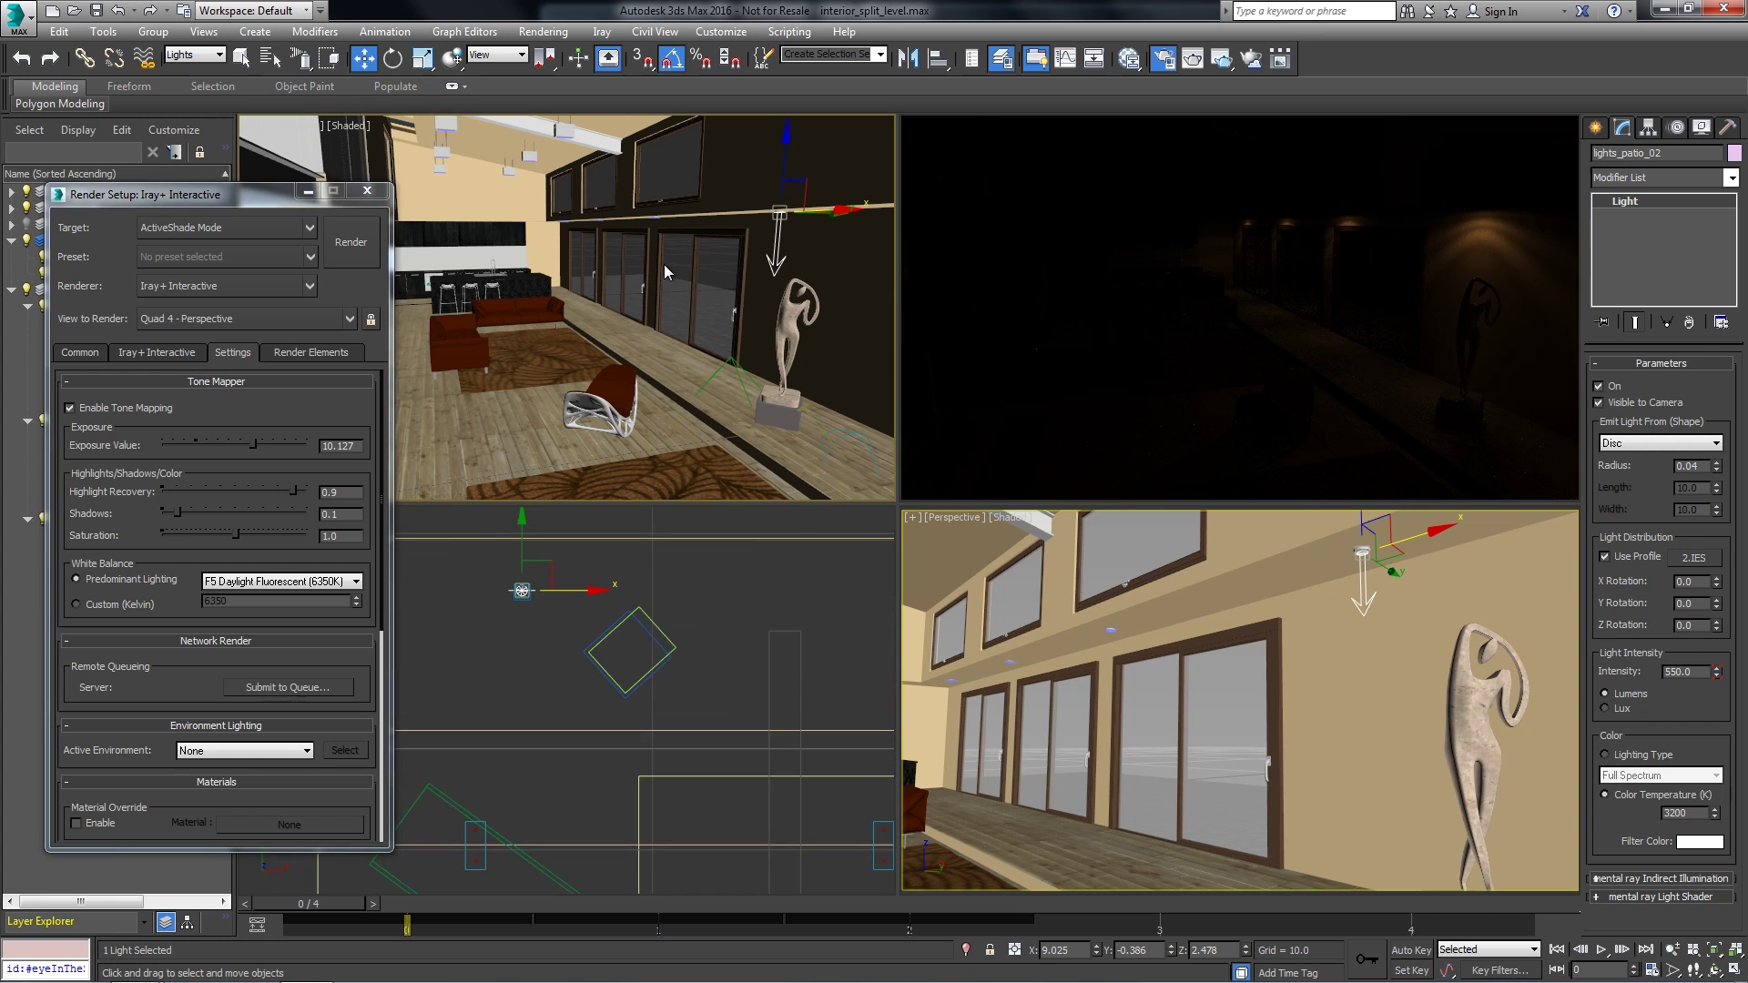
left_click(372, 319)
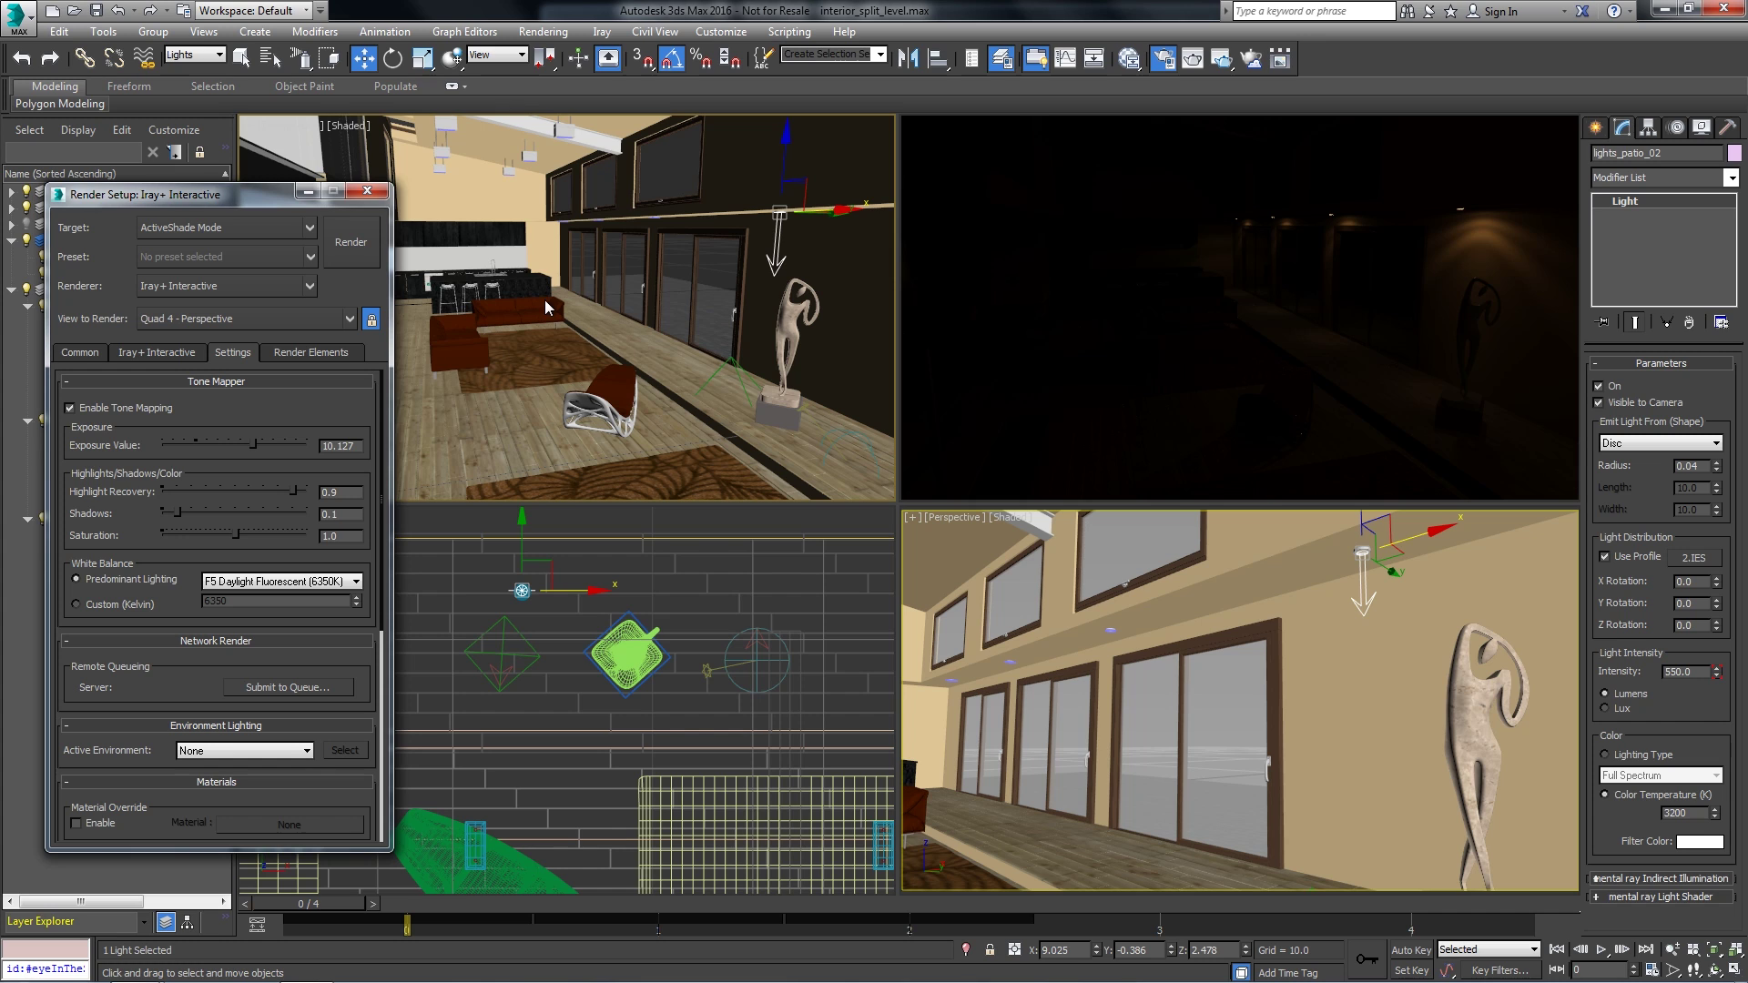
- Turn on the main ceiling light lights_main_06 and make it visible to camera, keeping its light profile in use
left_click(563, 135)
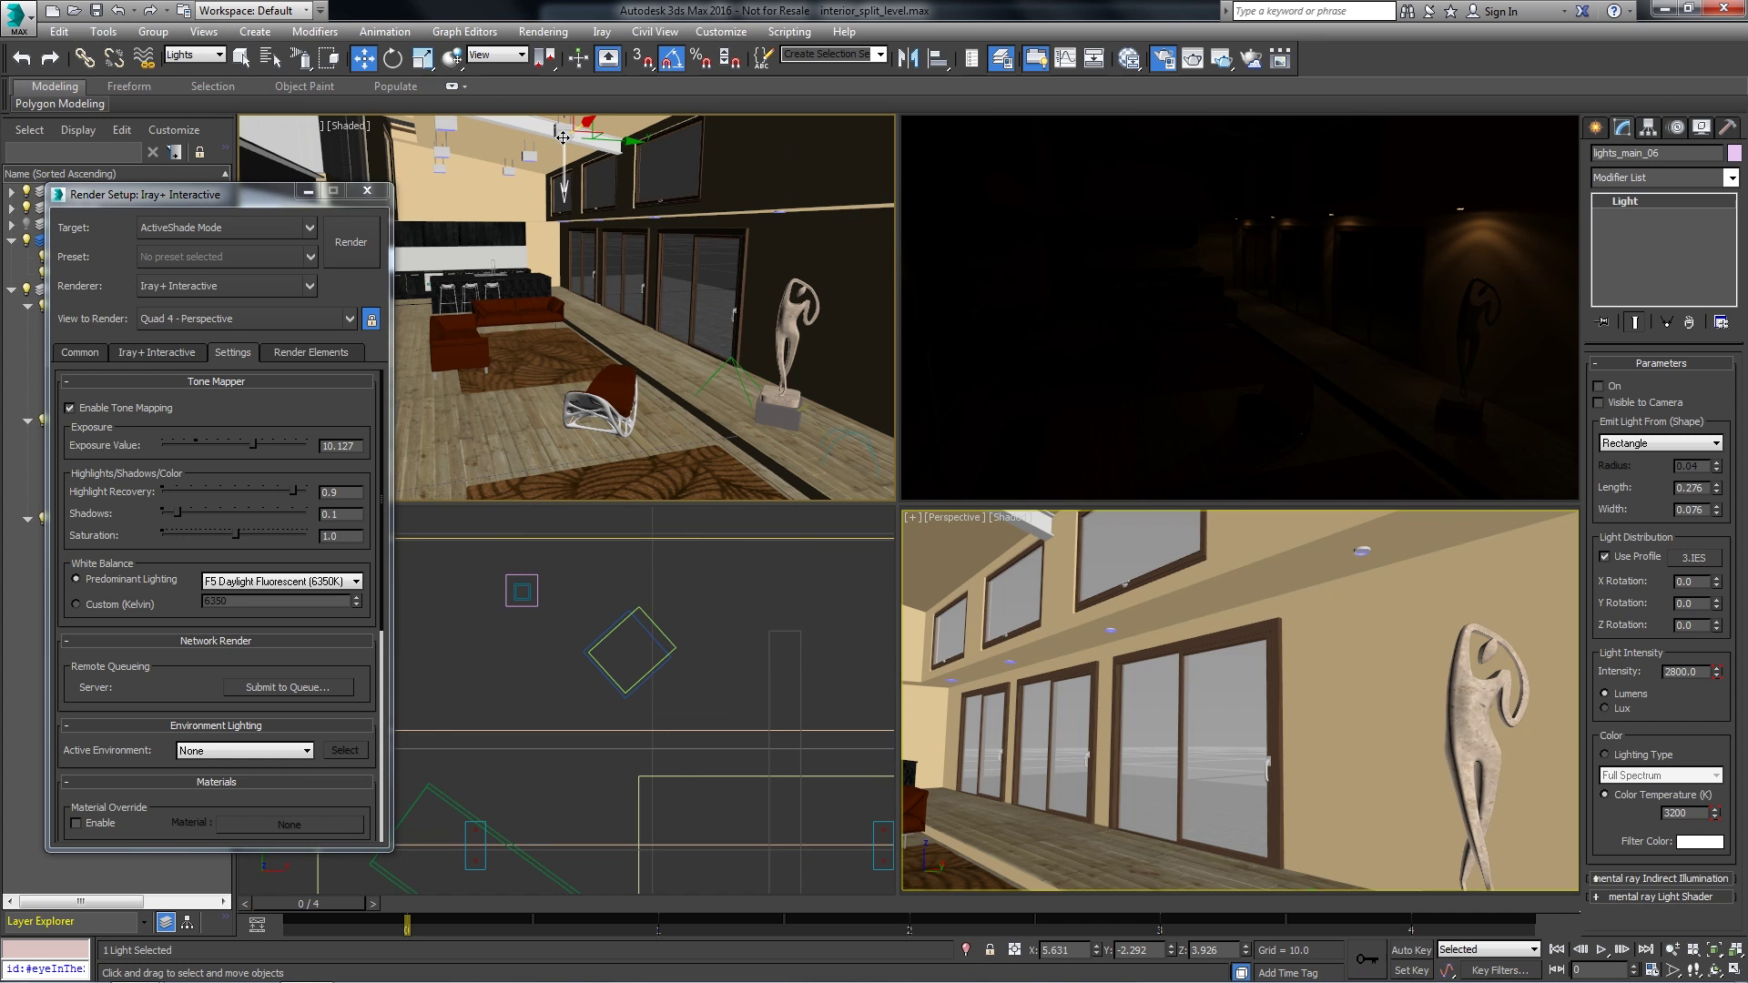
left_click(1598, 385)
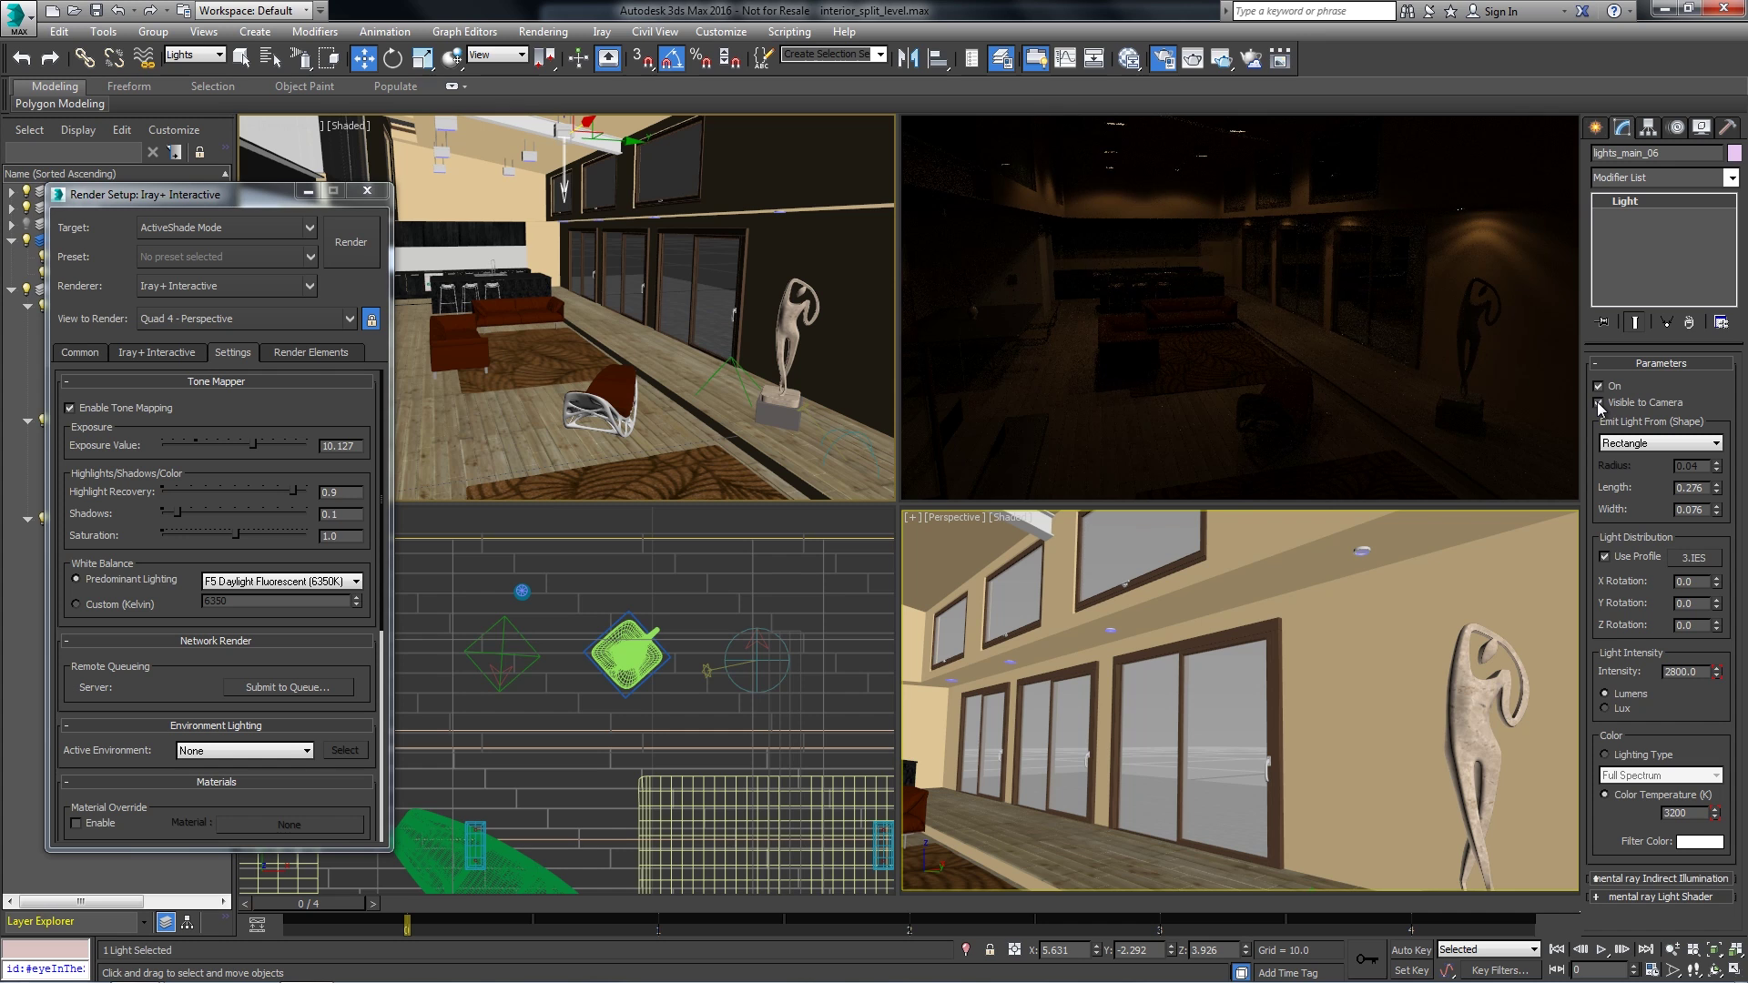
left_click(1604, 556)
left_click(1604, 555)
- Lower the exposure value to 7.0 and set the white balance's predominant lighting to F6 Light White Fluorescent (4150K)
left_click_drag(254, 444, 235, 443)
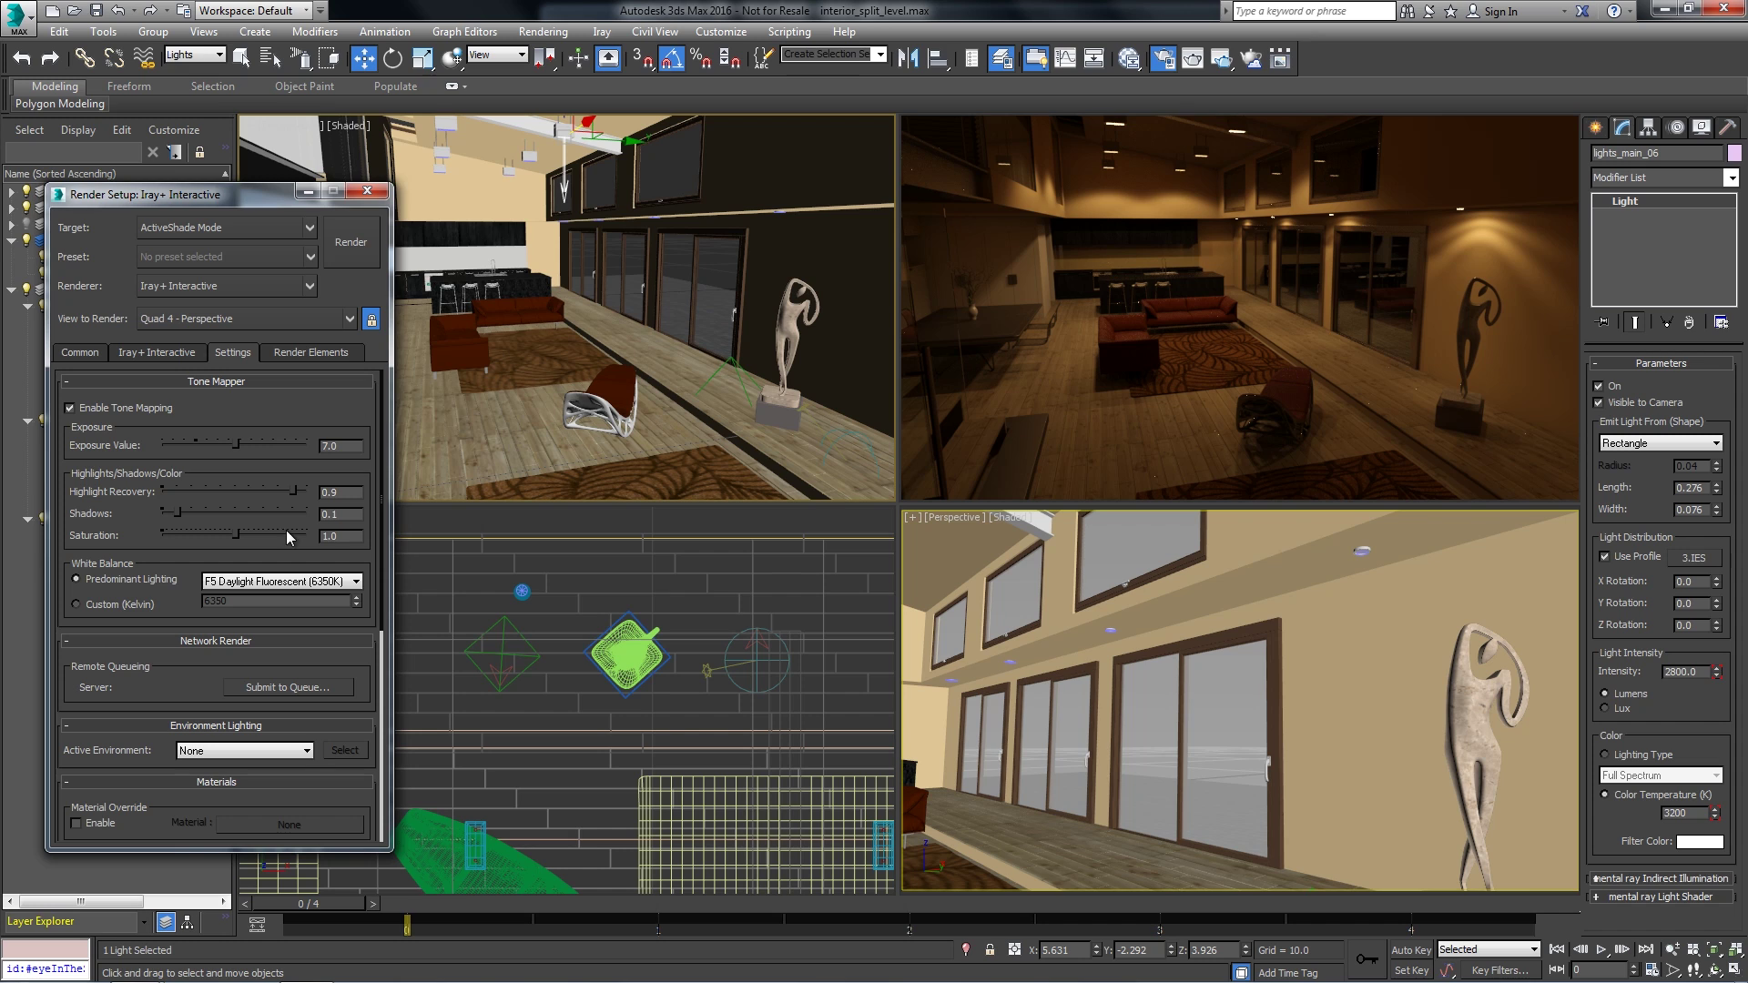
left_click(255, 583)
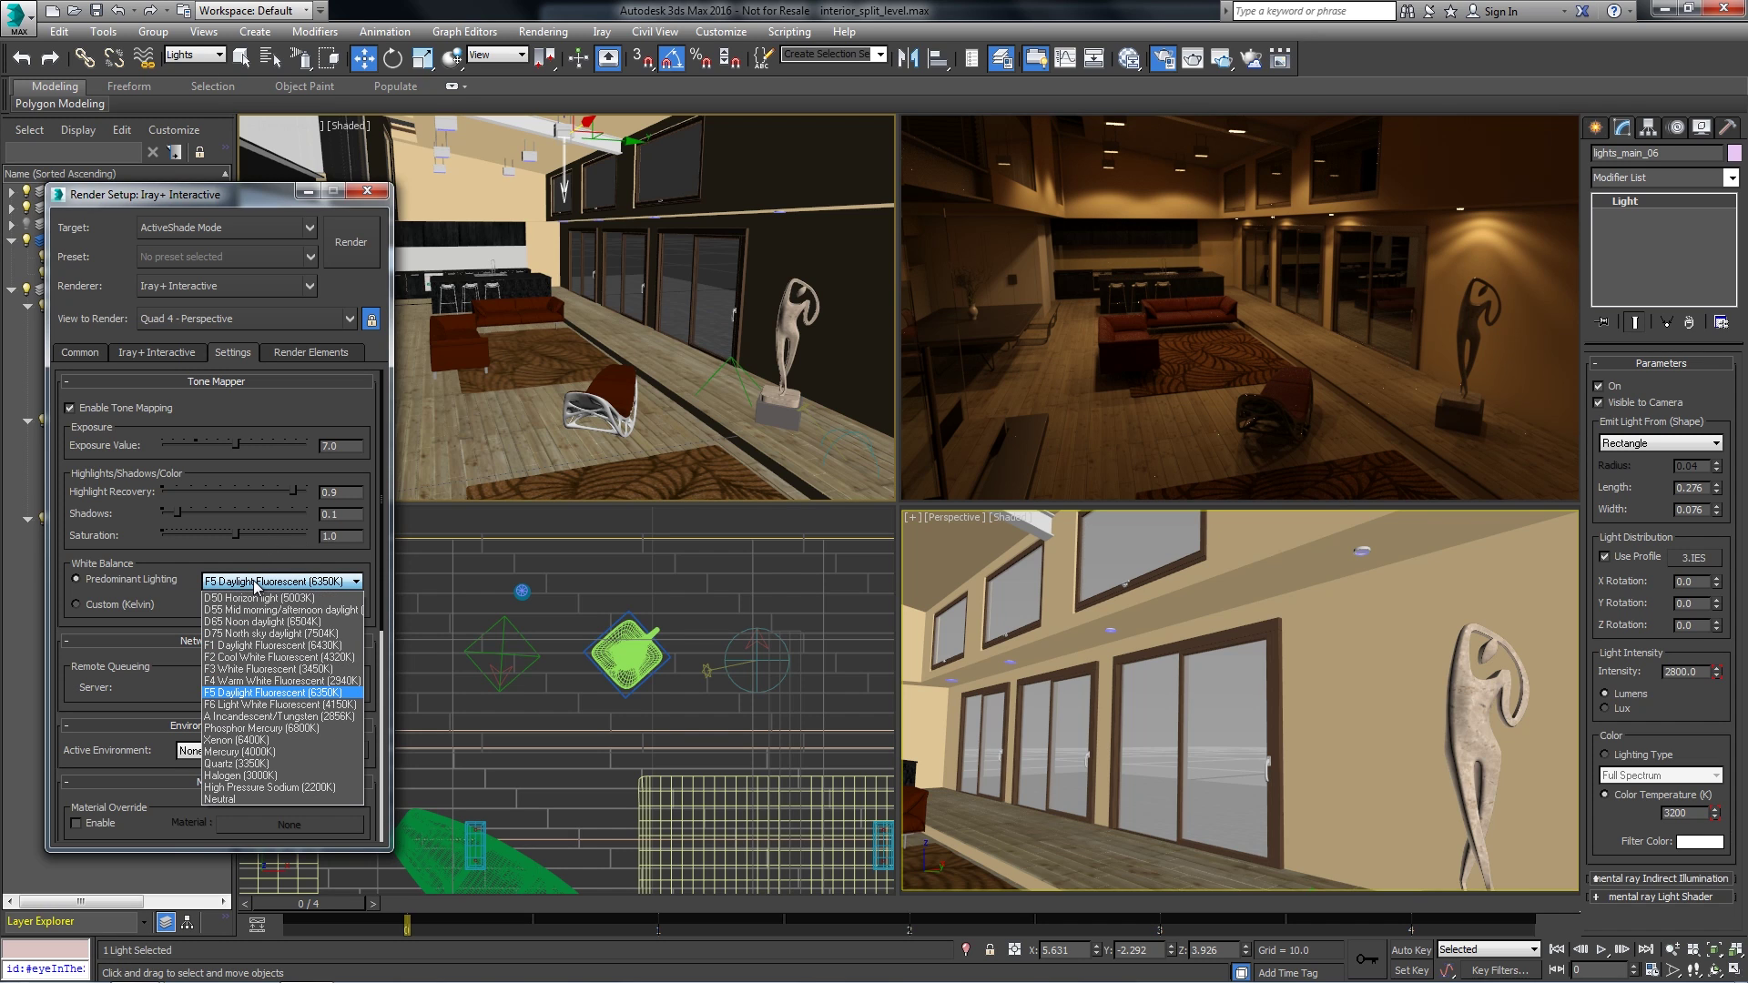
left_click(246, 706)
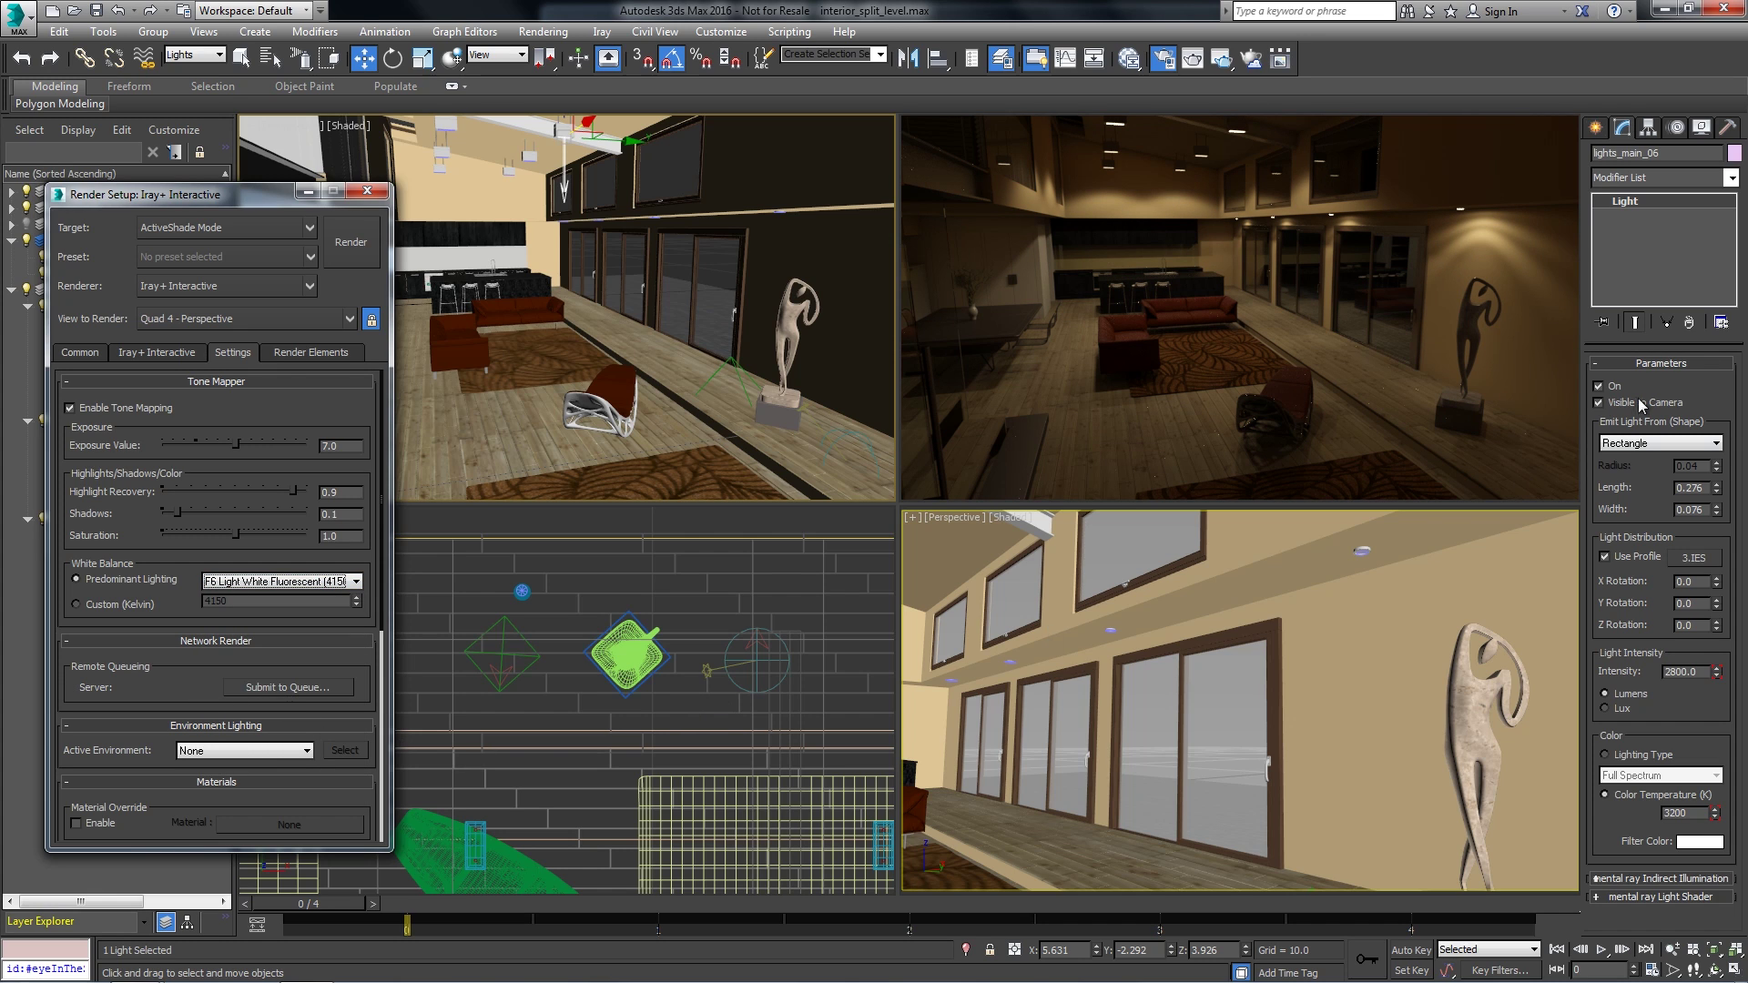
- Create an Iray+ IBL with night.hdr at intensity 1000 in the plan view and make it the active environment
left_click(1597, 128)
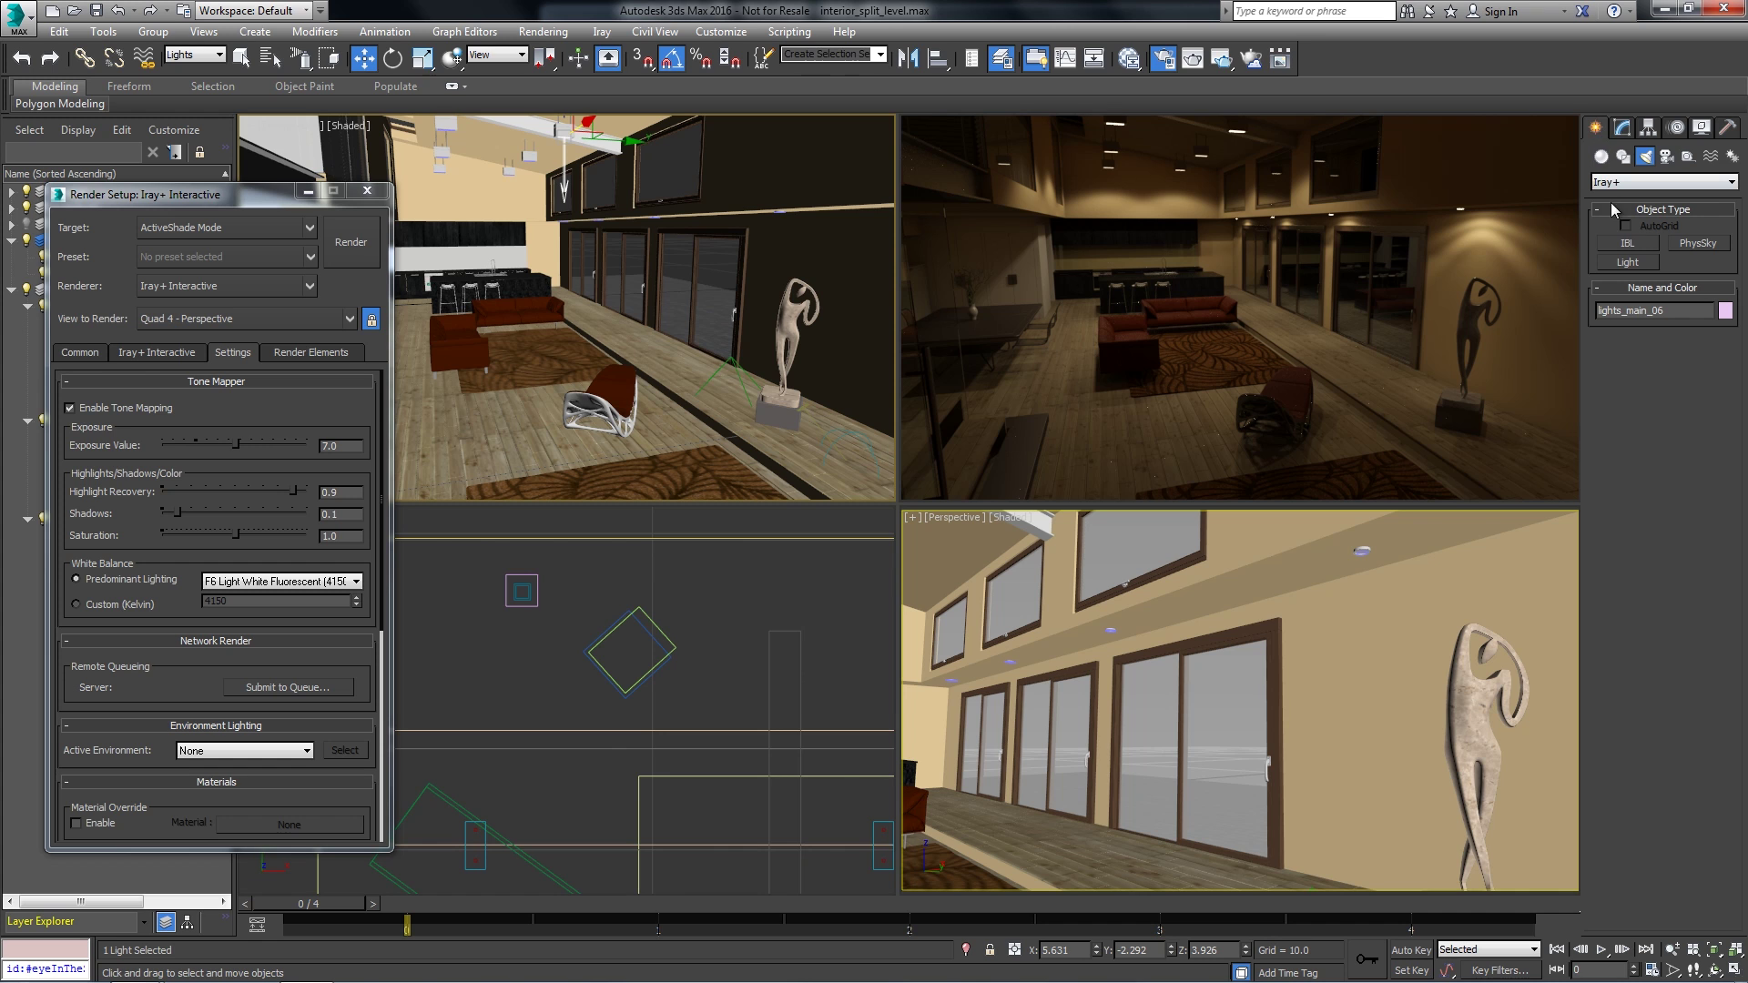
left_click(1627, 243)
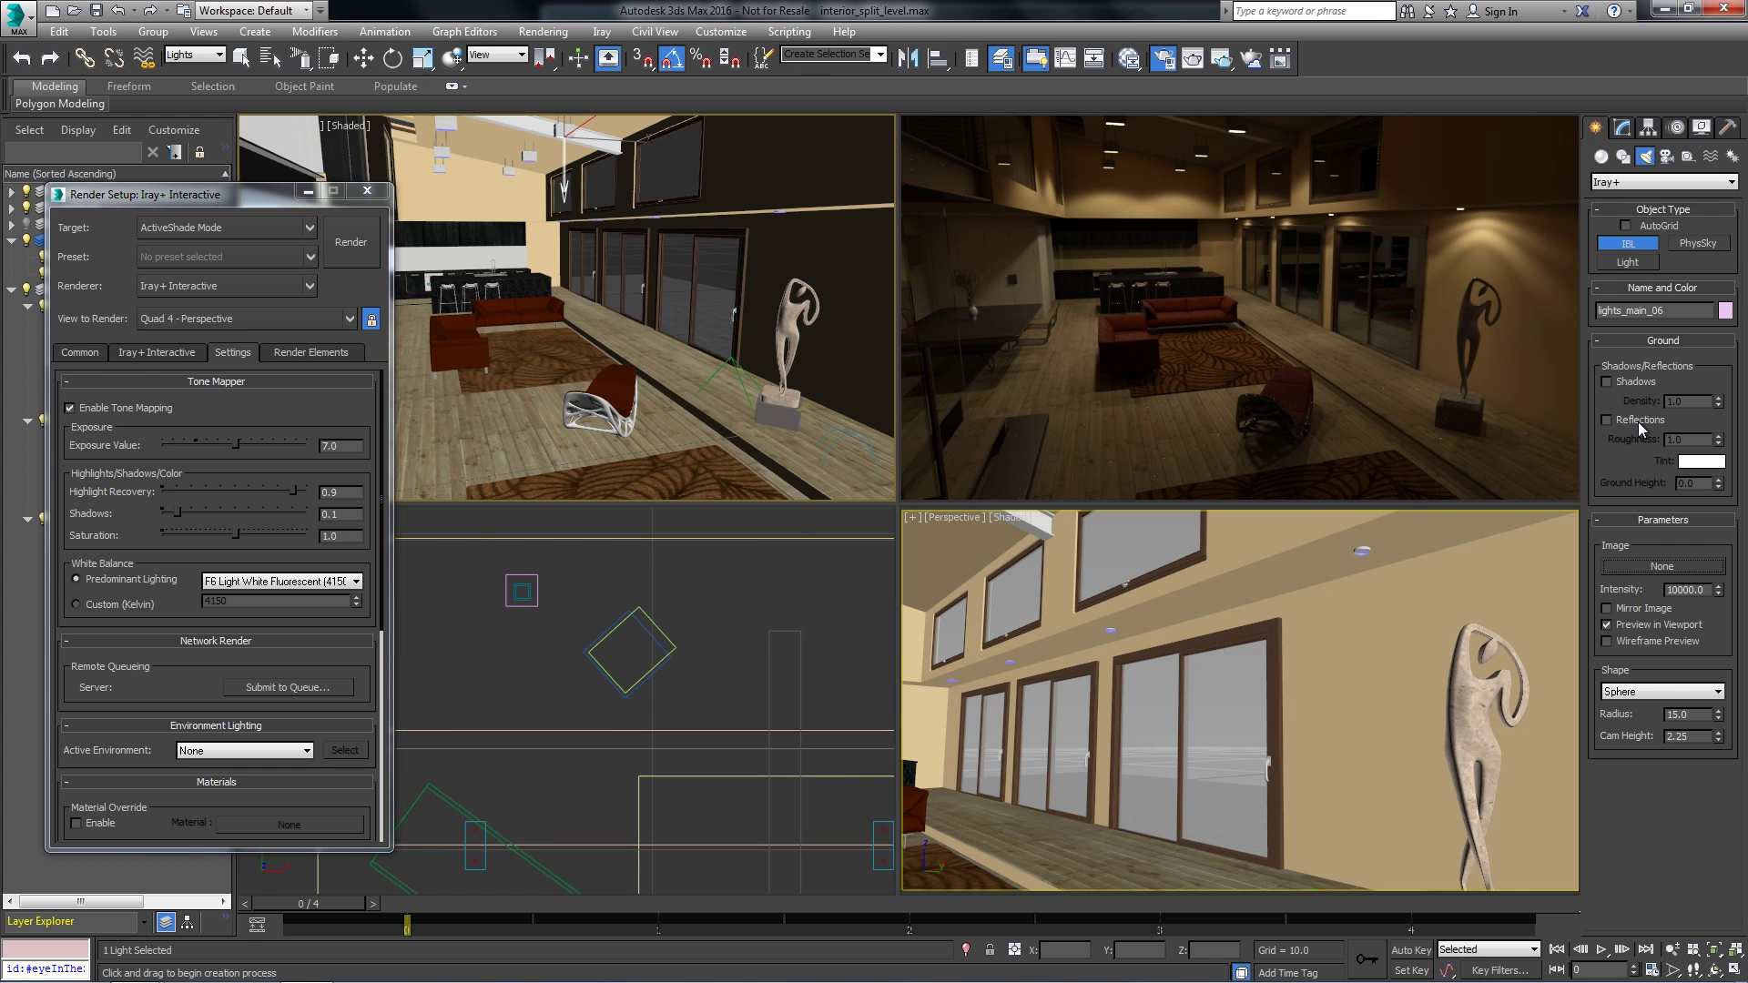
left_click(1626, 562)
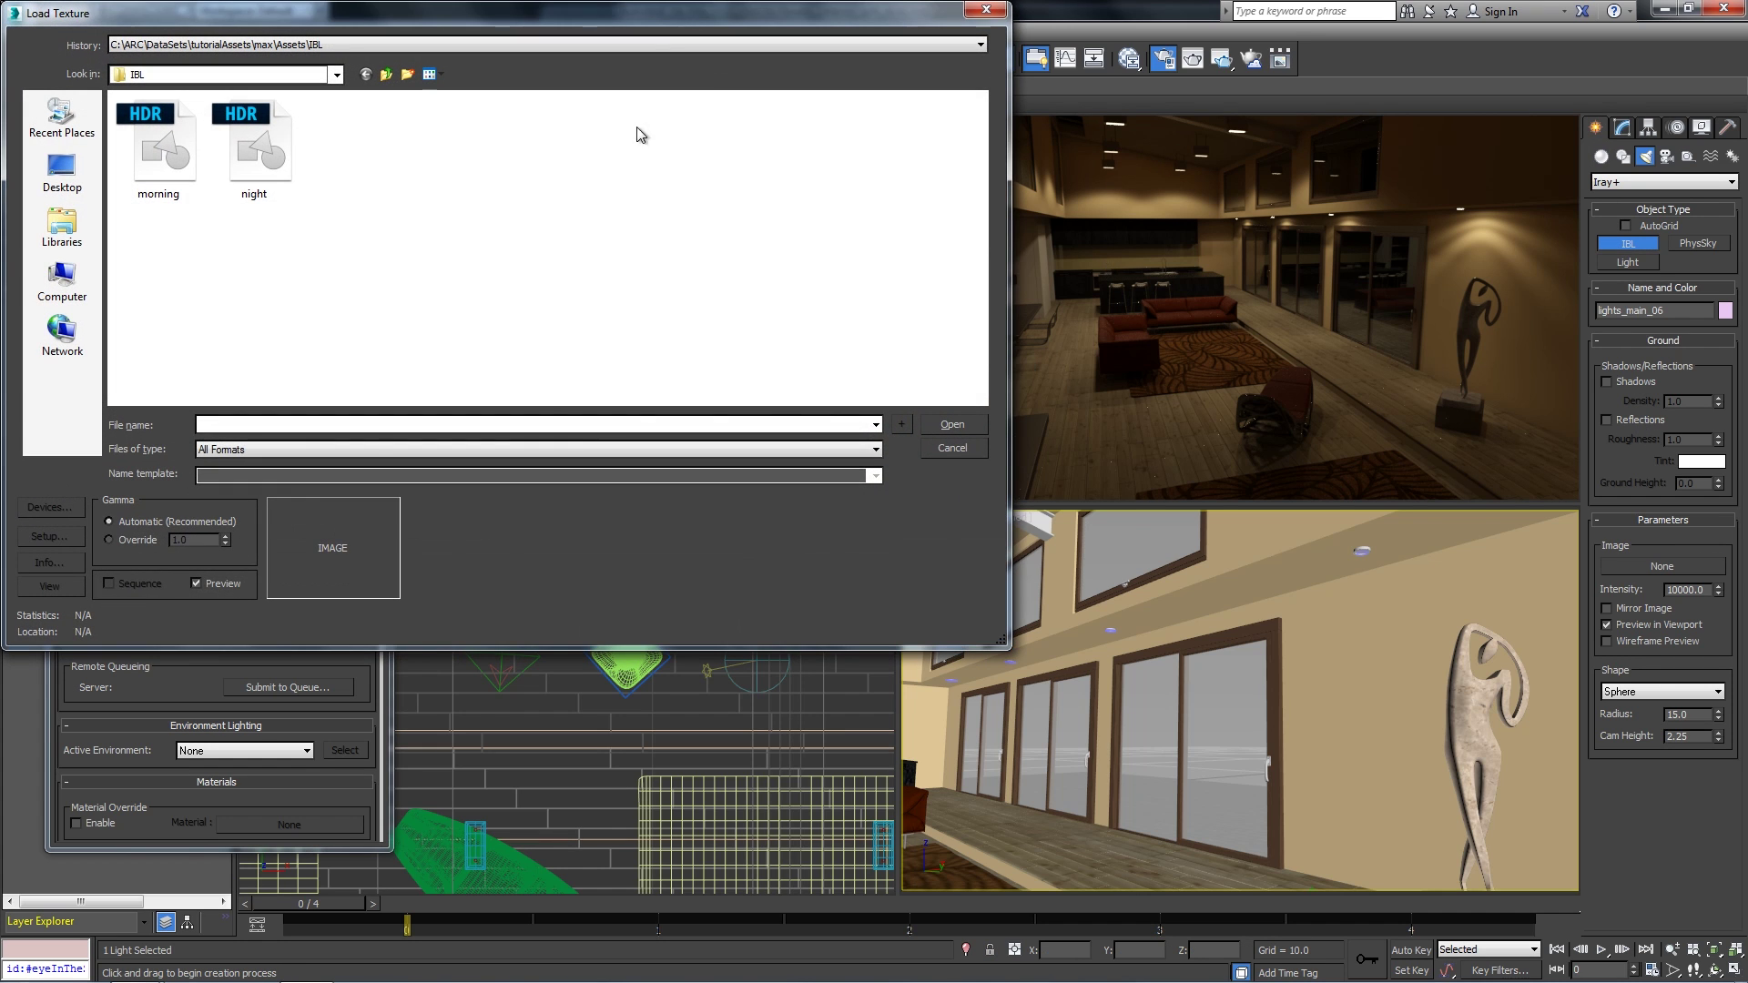
double_click(254, 147)
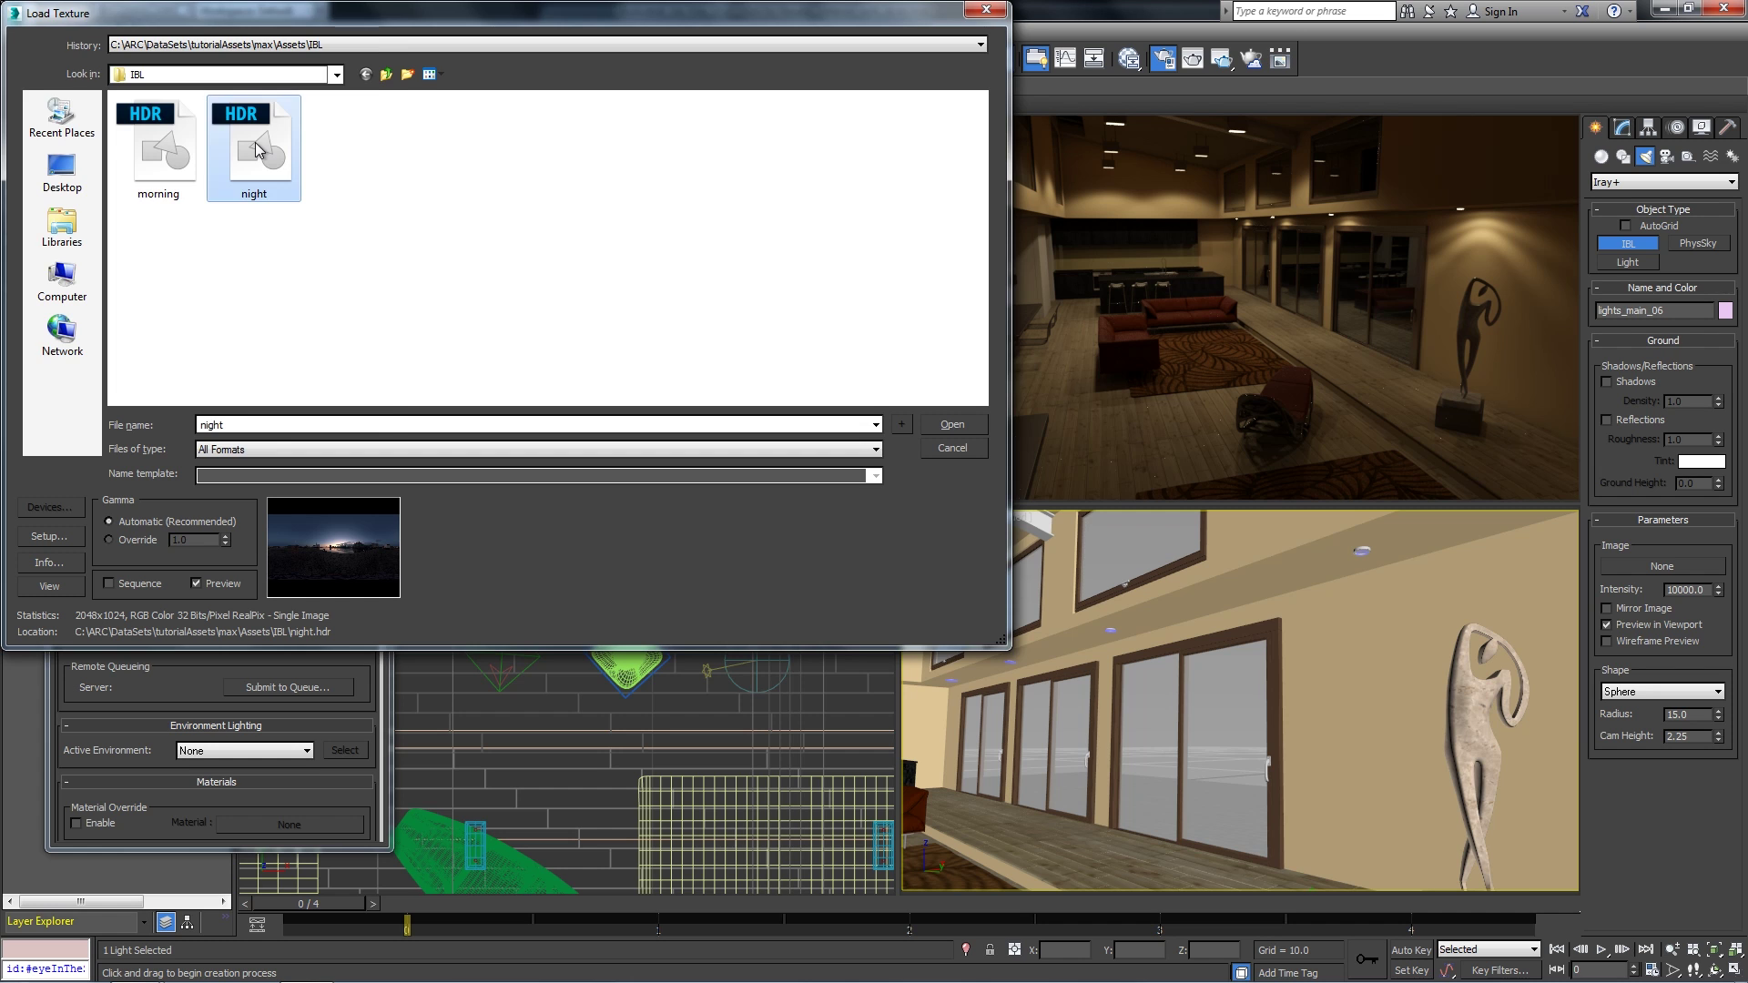
left_click(261, 395)
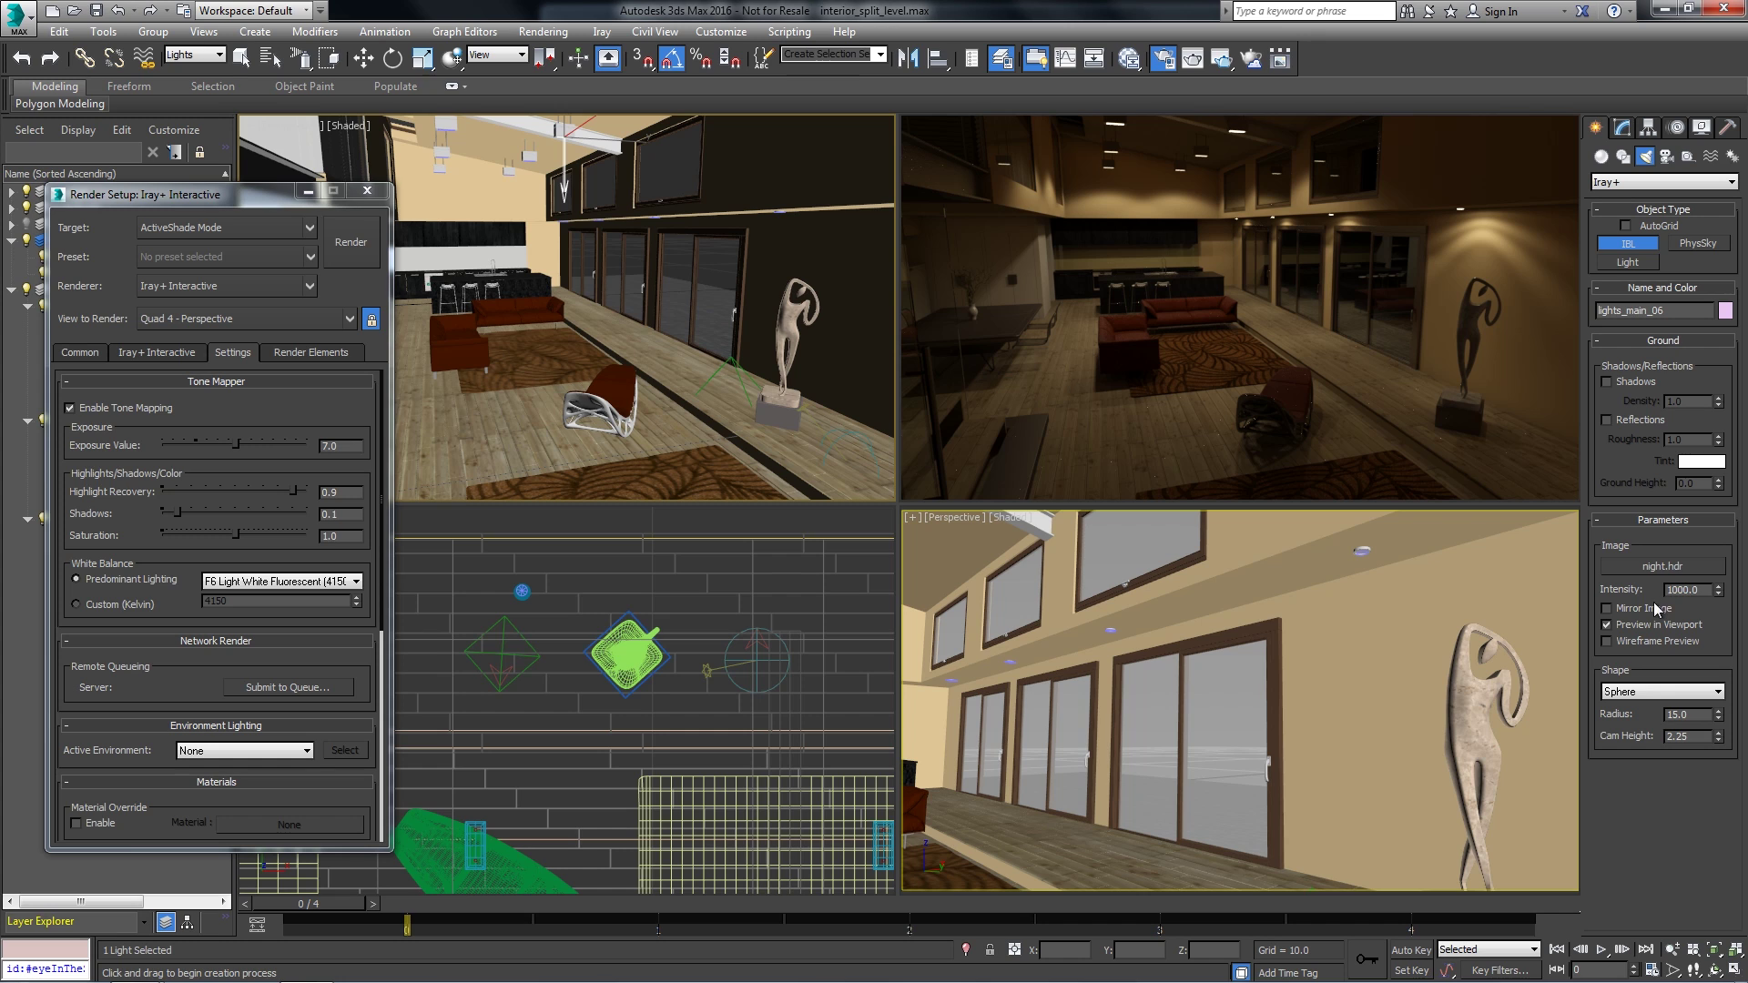
left_click(555, 724)
left_click(557, 728)
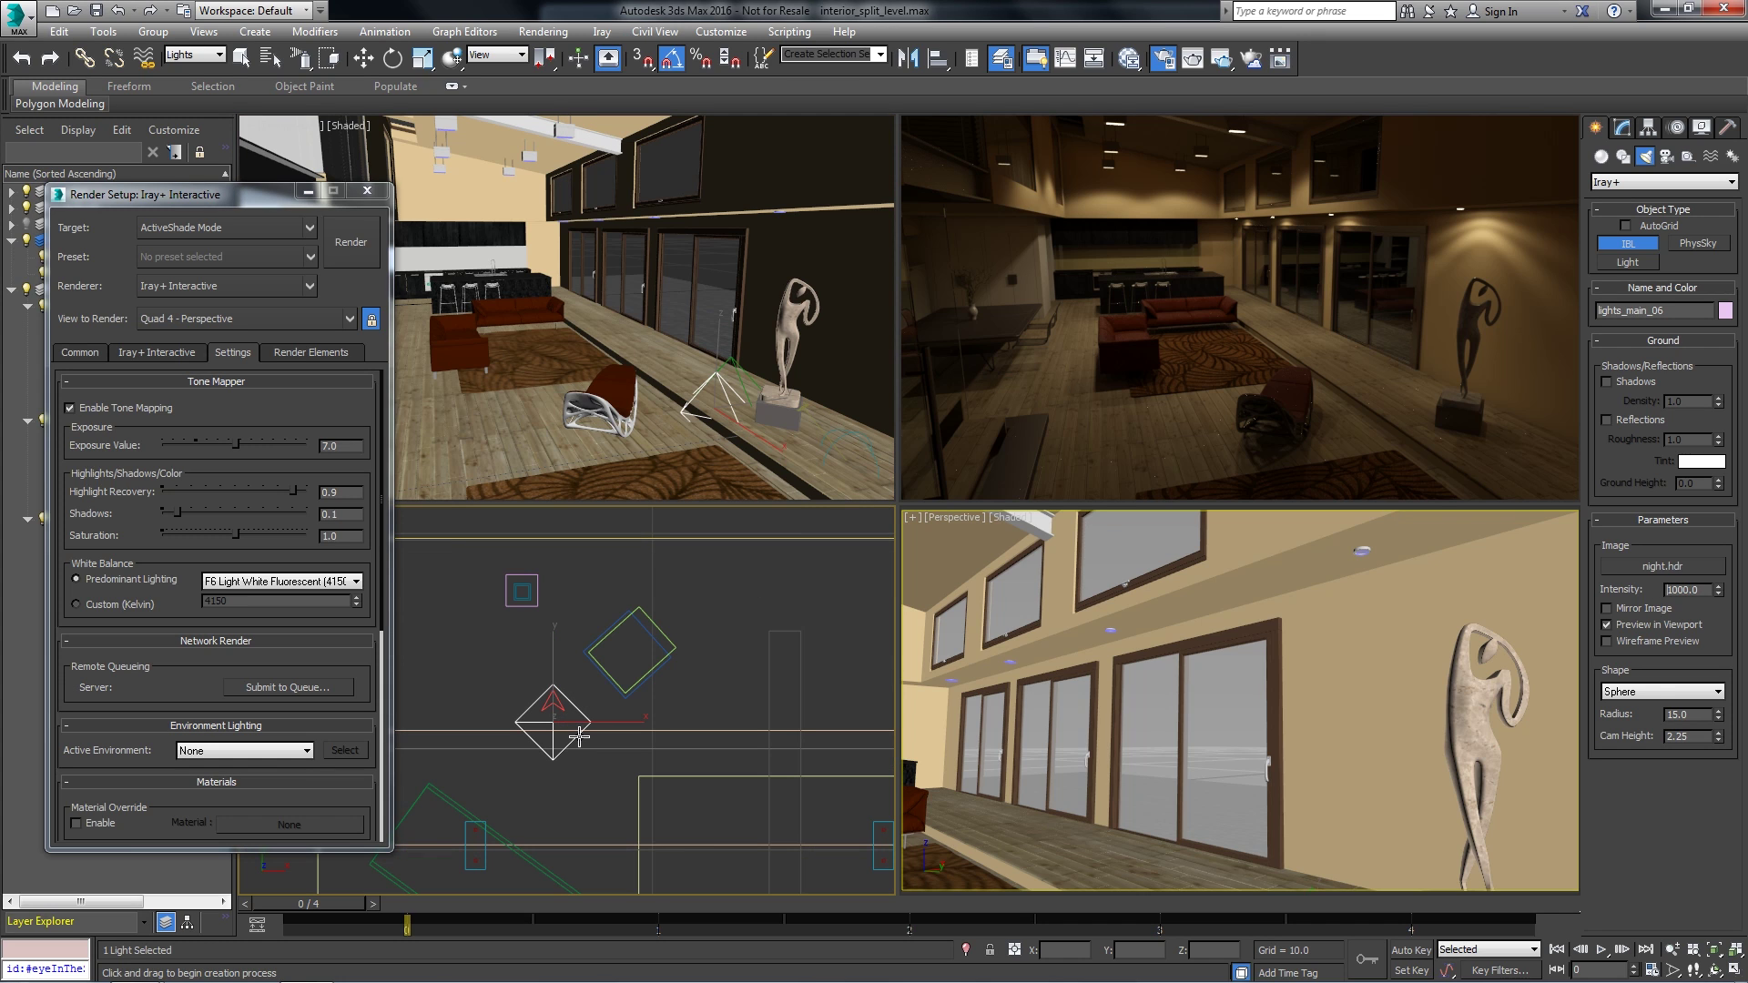
left_click(291, 754)
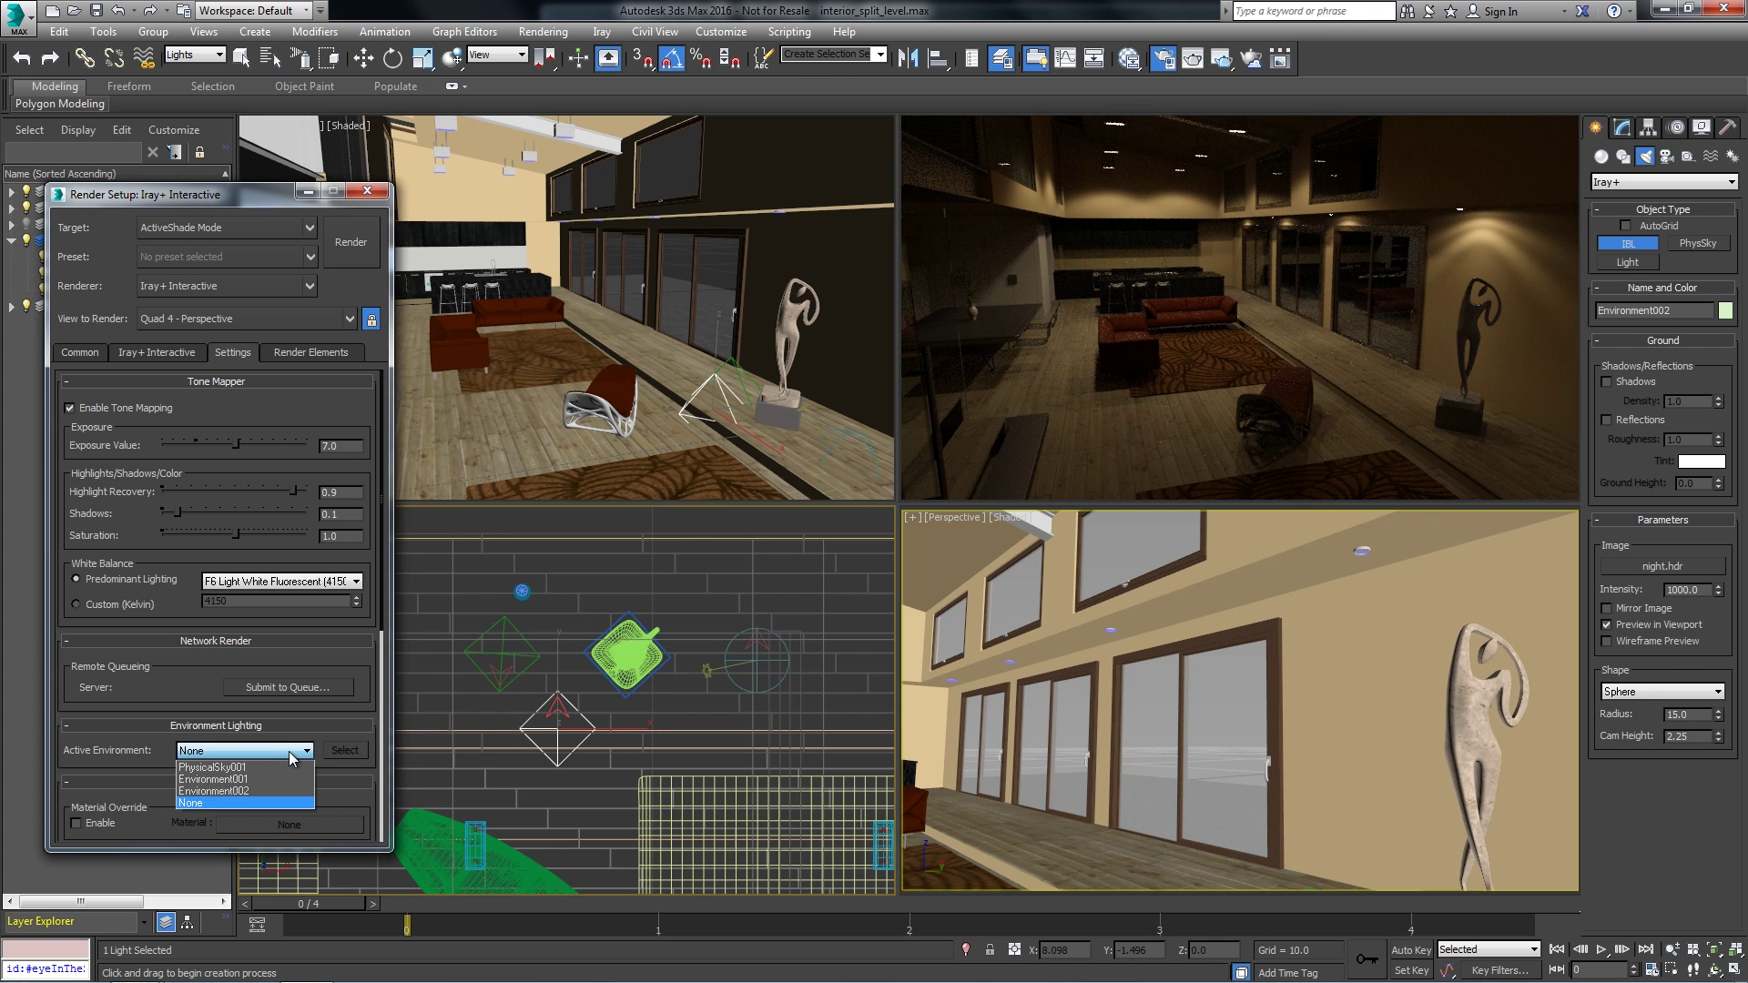
left_click(256, 792)
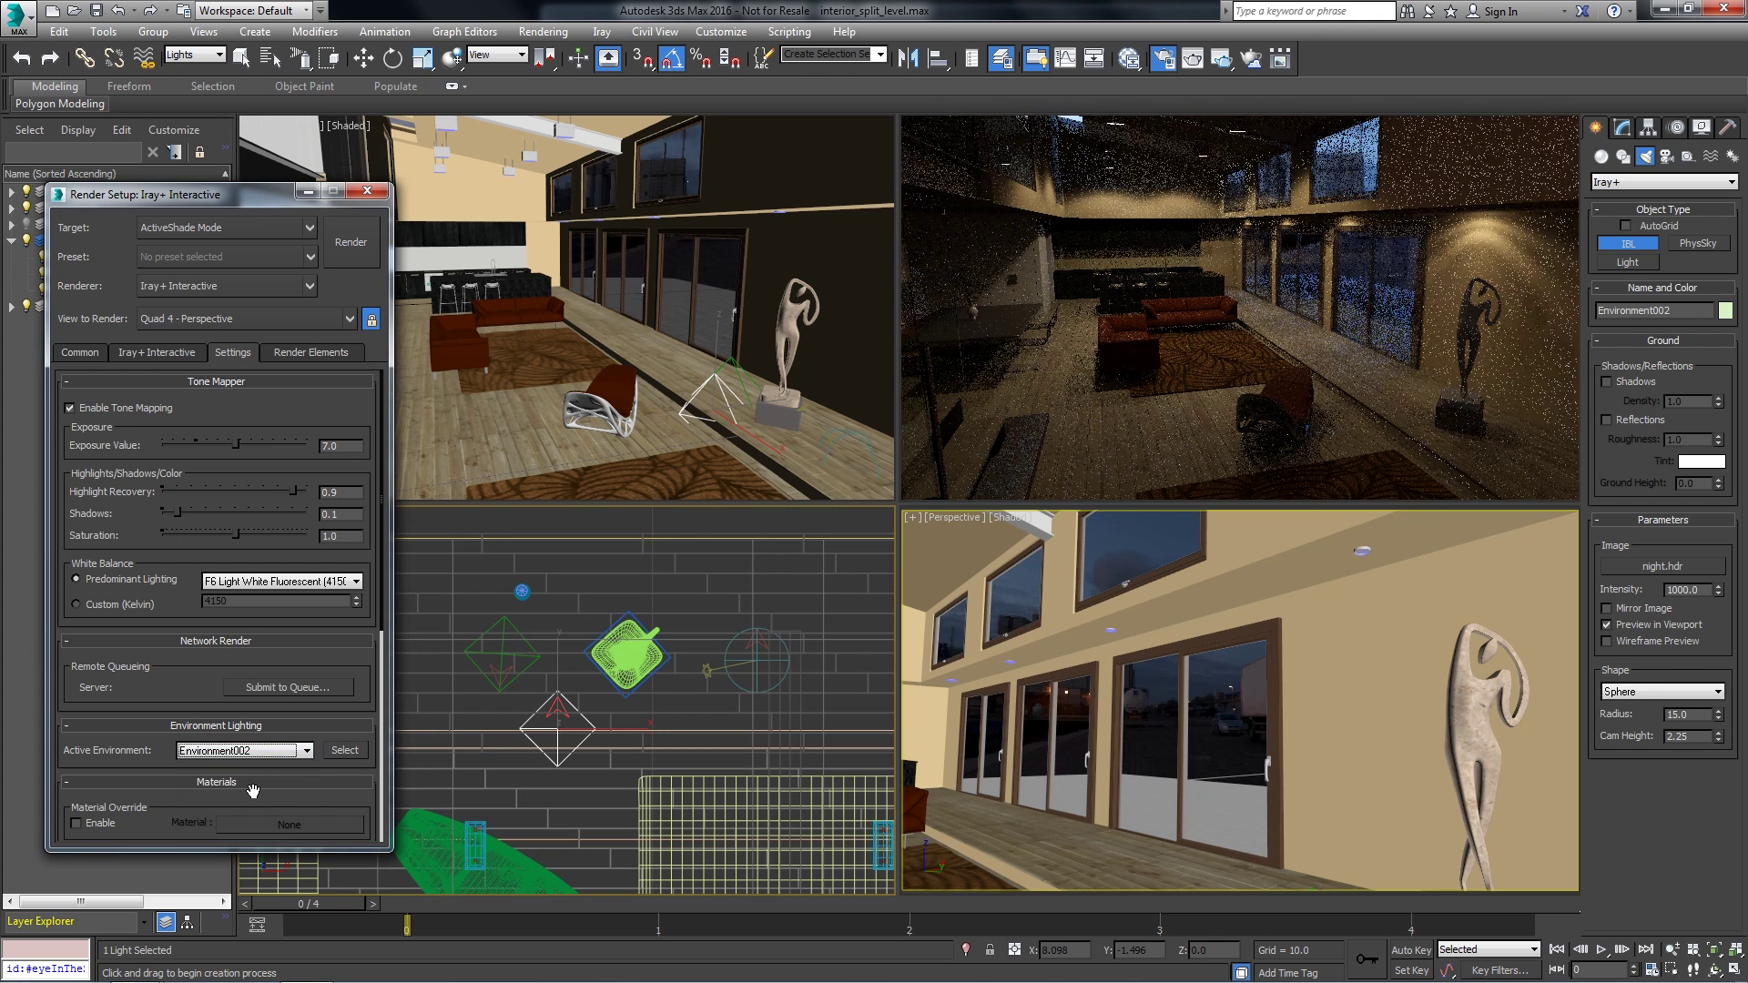
- Rotate the night environment about 98 degrees around Z and lower the exposure value to 5.519
key("e")
left_click(551, 696)
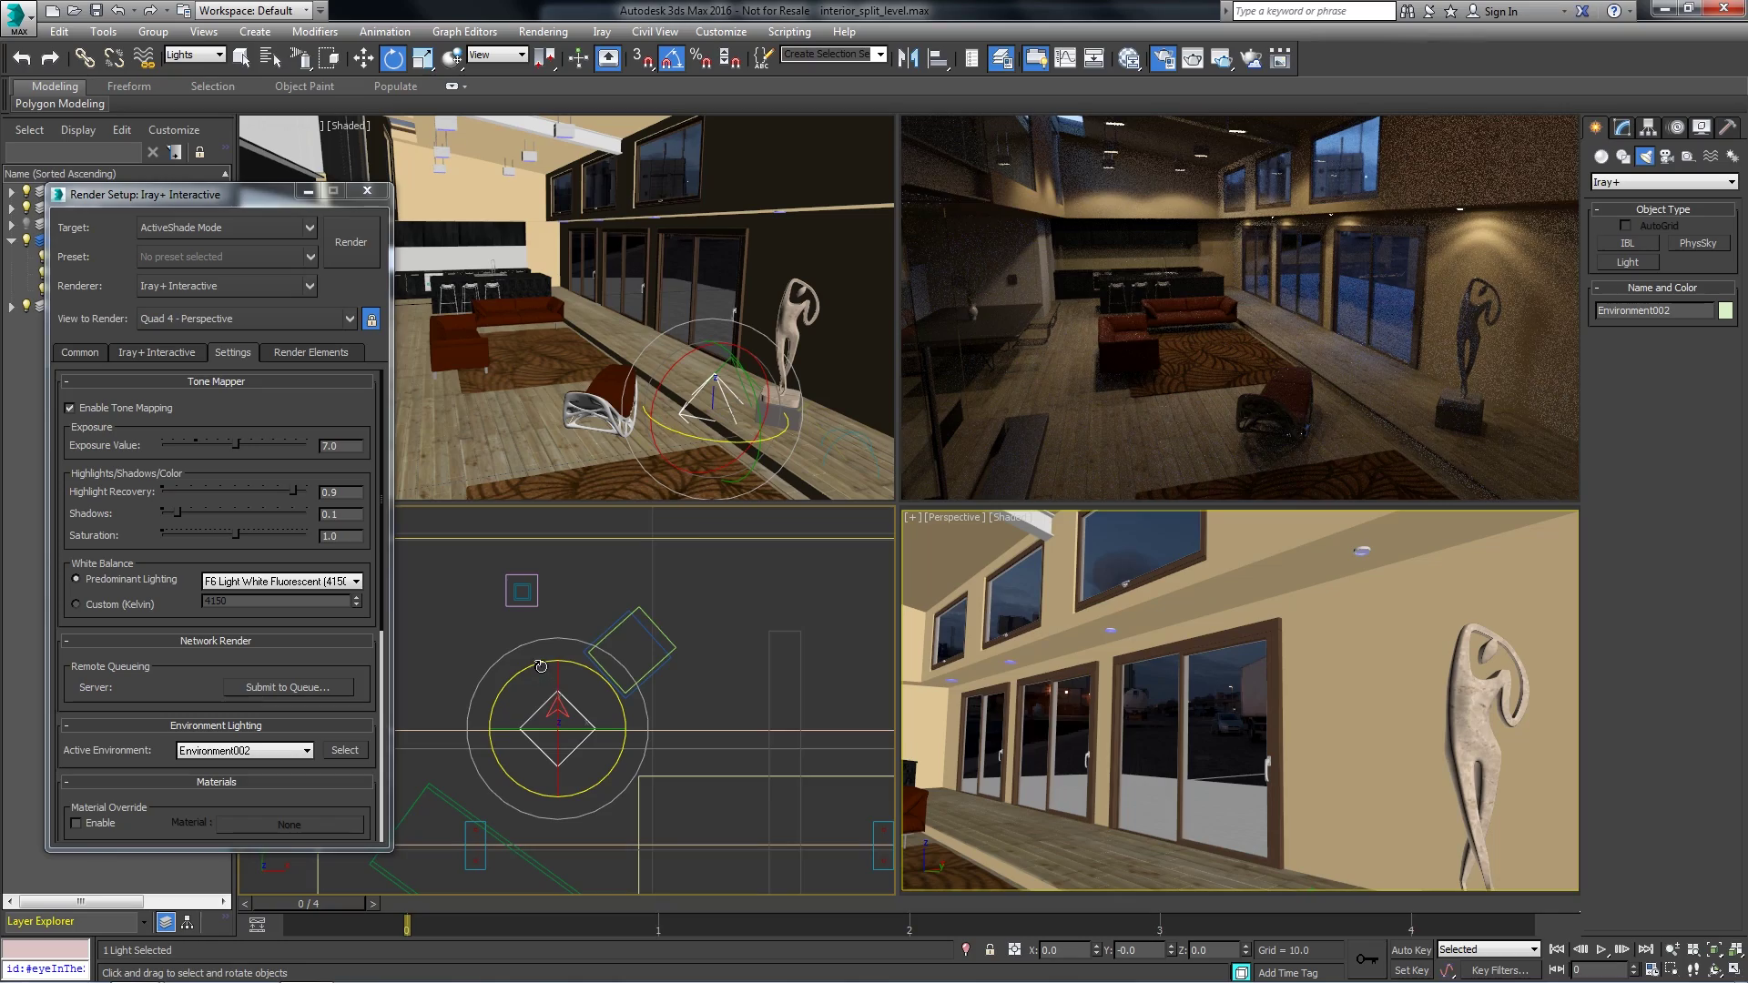
left_click_drag(541, 662, 425, 766)
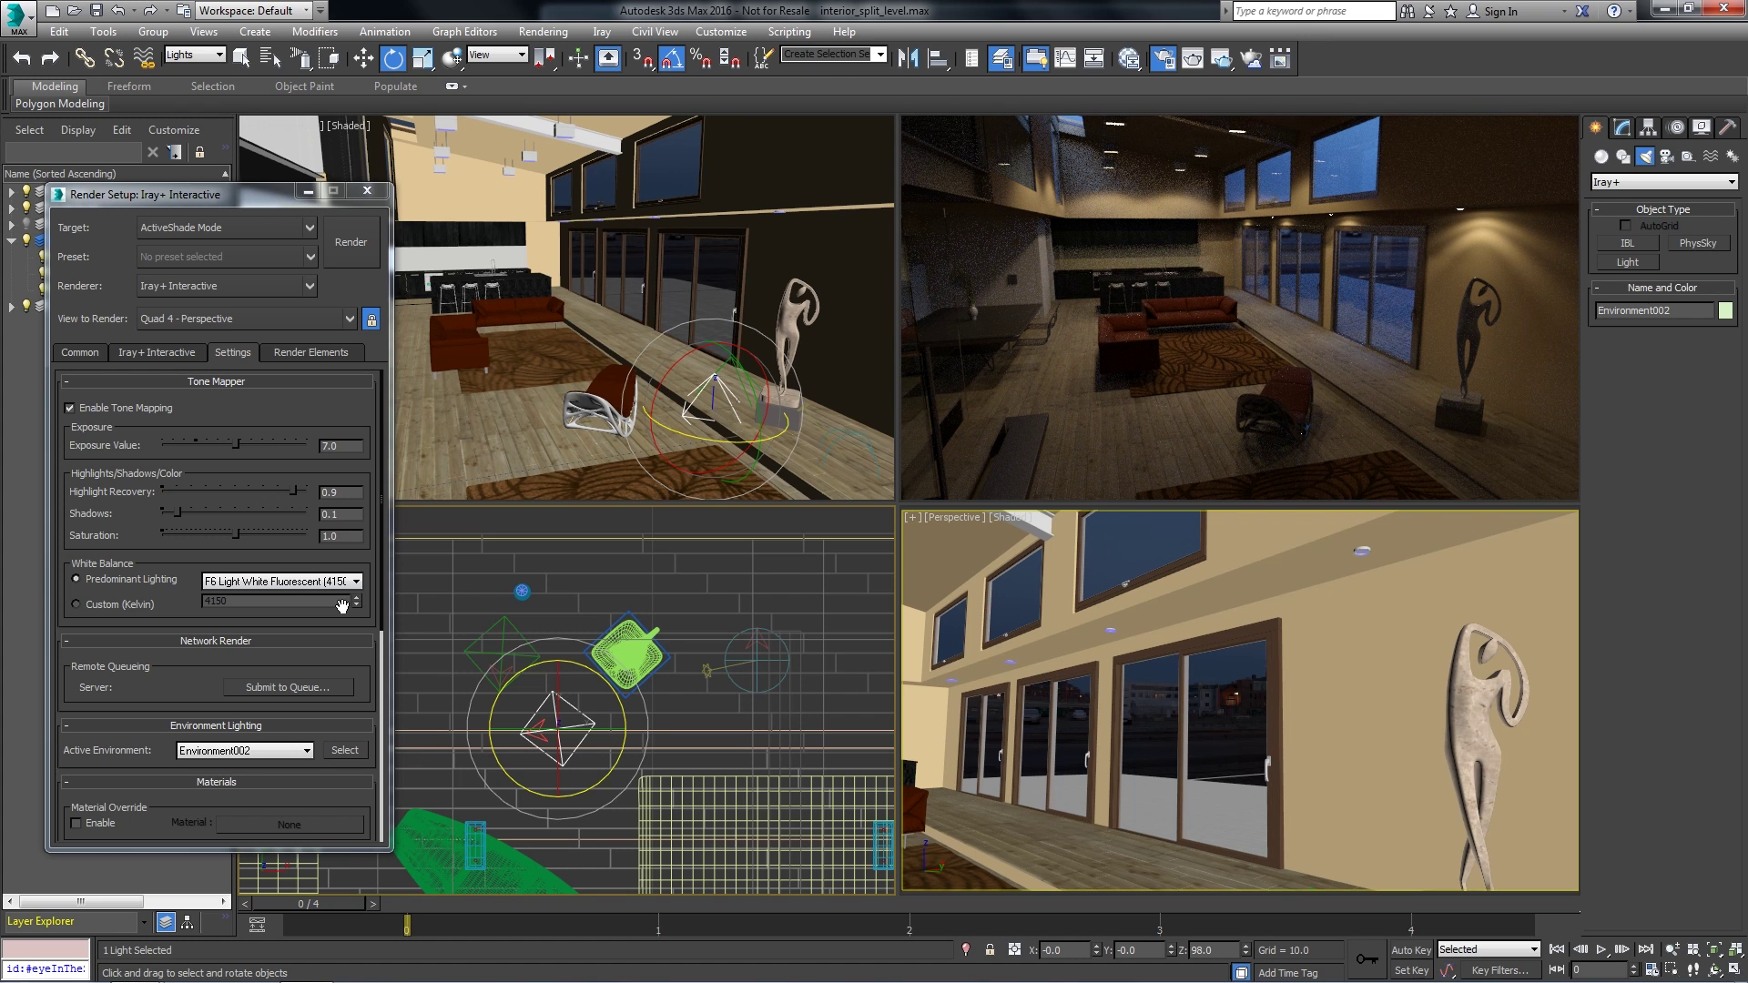
left_click_drag(237, 443, 227, 443)
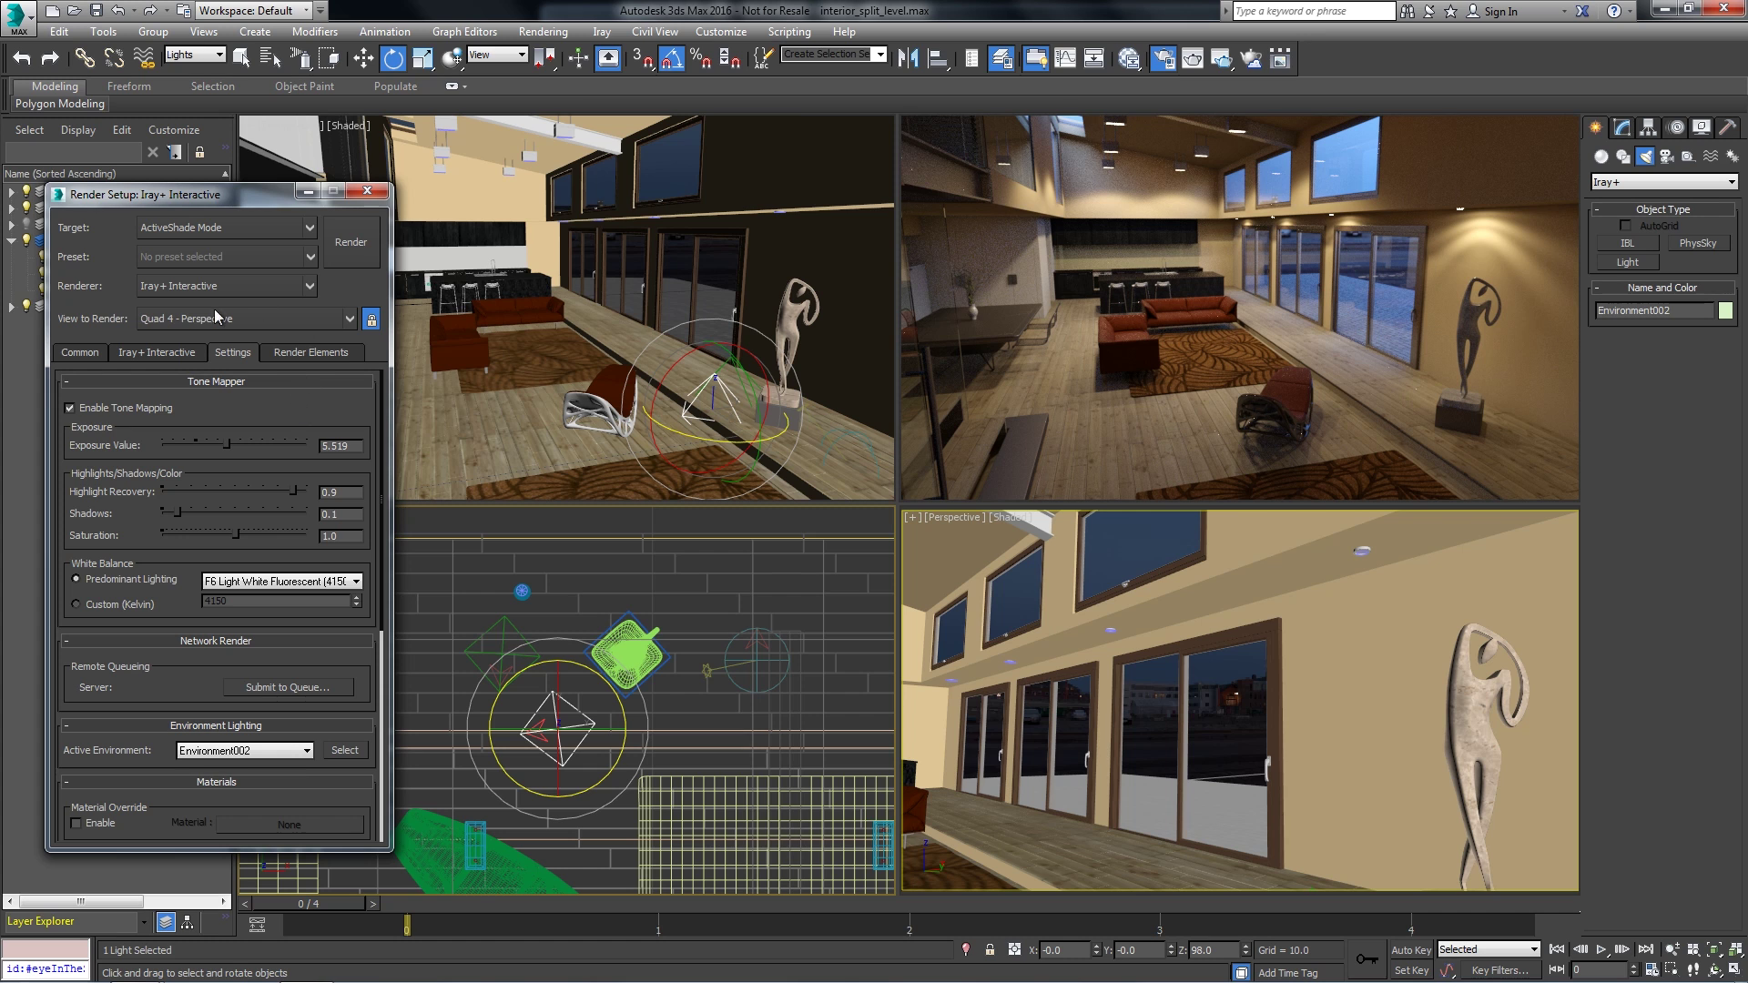
- Switch the renderer from Iray+ Interactive to Iray+ and start an ActiveShade render of the interior
left_click(205, 286)
left_click(199, 368)
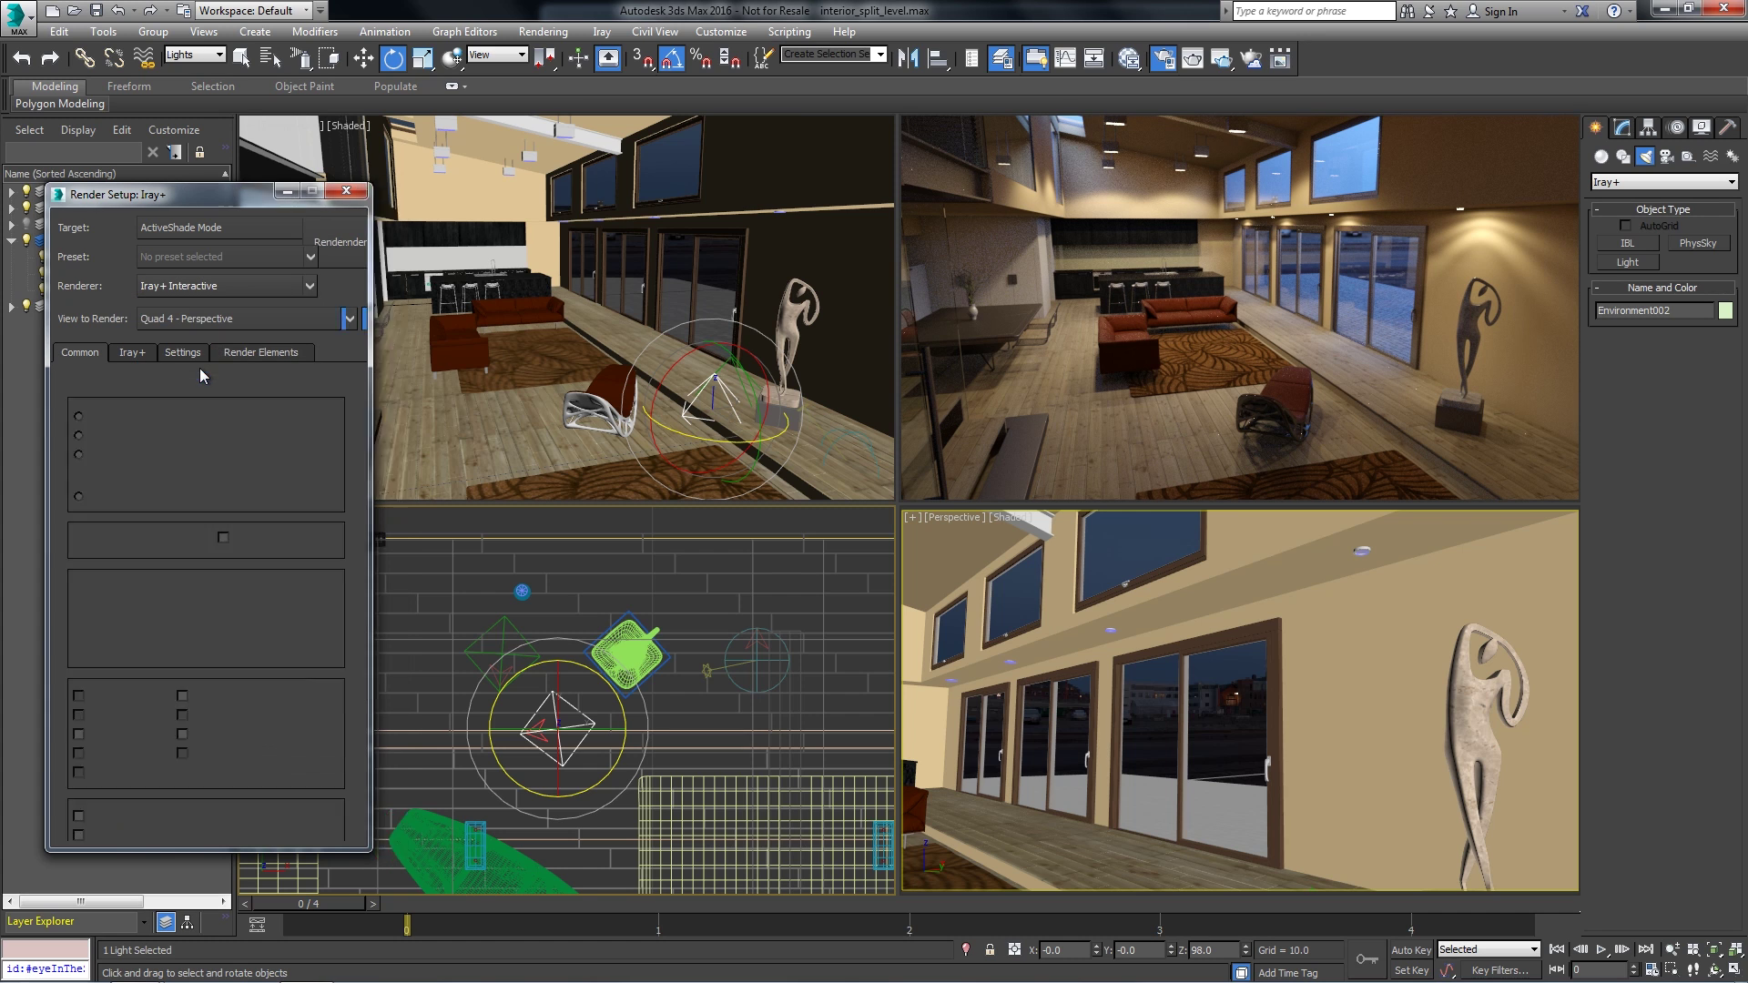
left_click(352, 255)
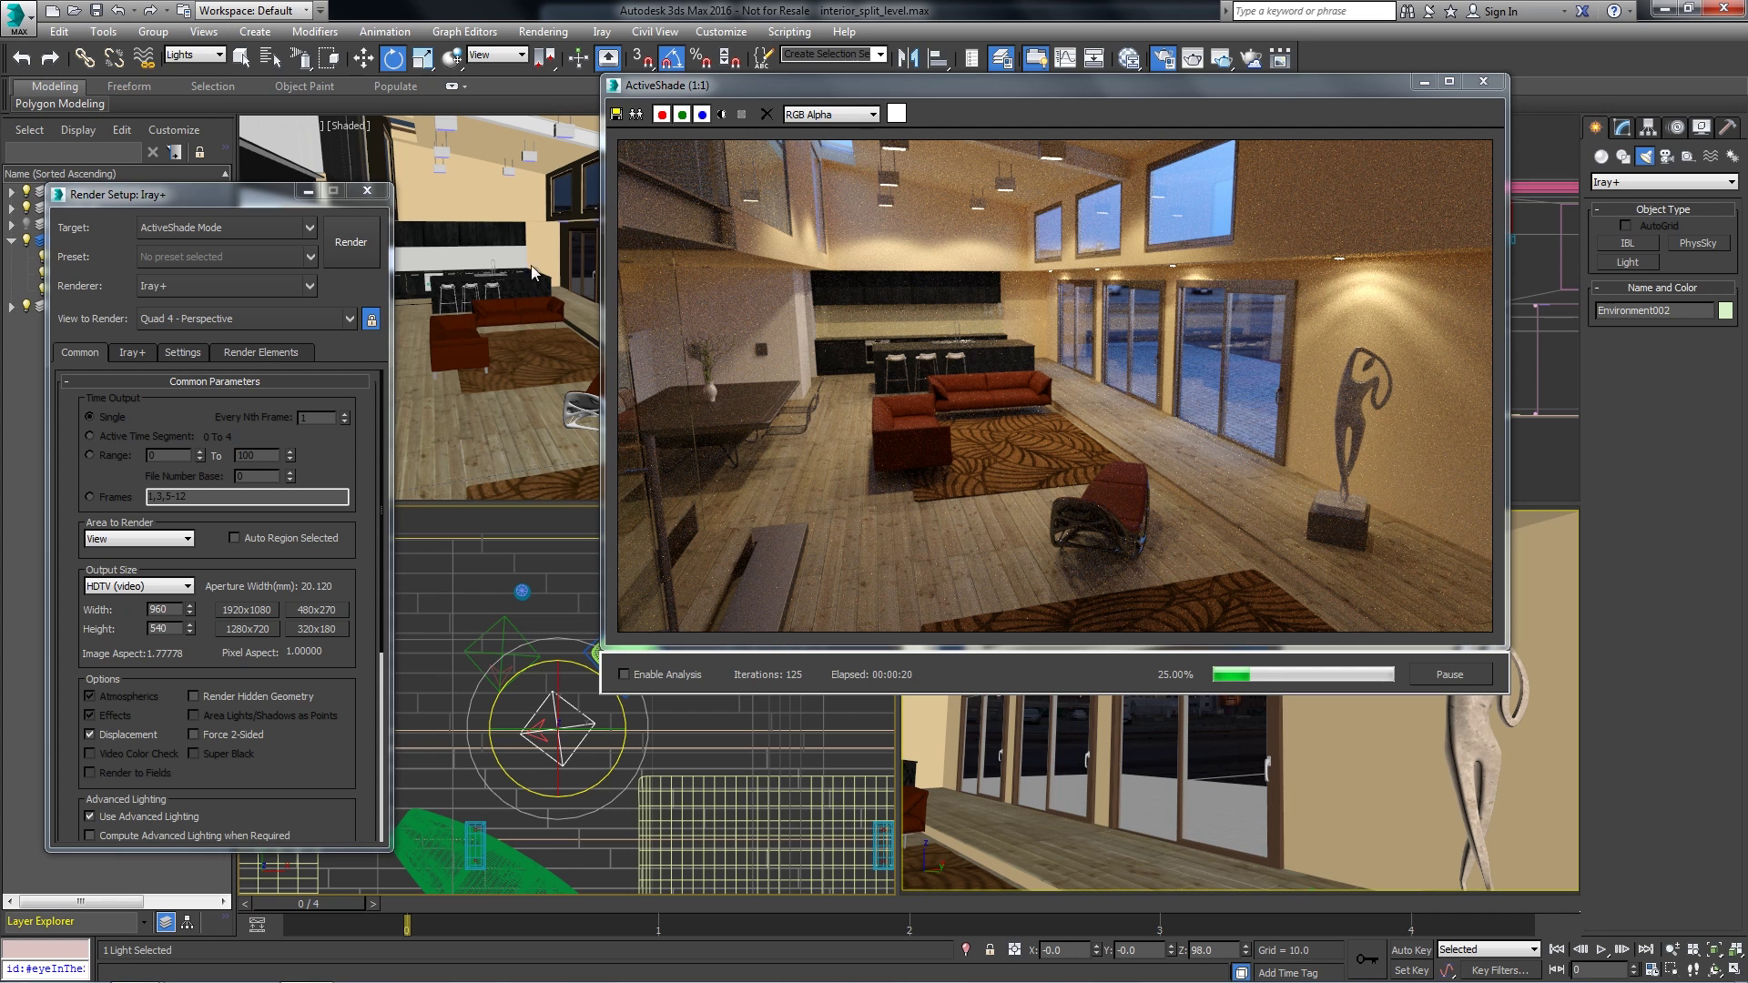
- Expand the Lights layer and switch off the lights_table_02 light in the table_wall_lights layer
left_click_drag(198, 195, 342, 177)
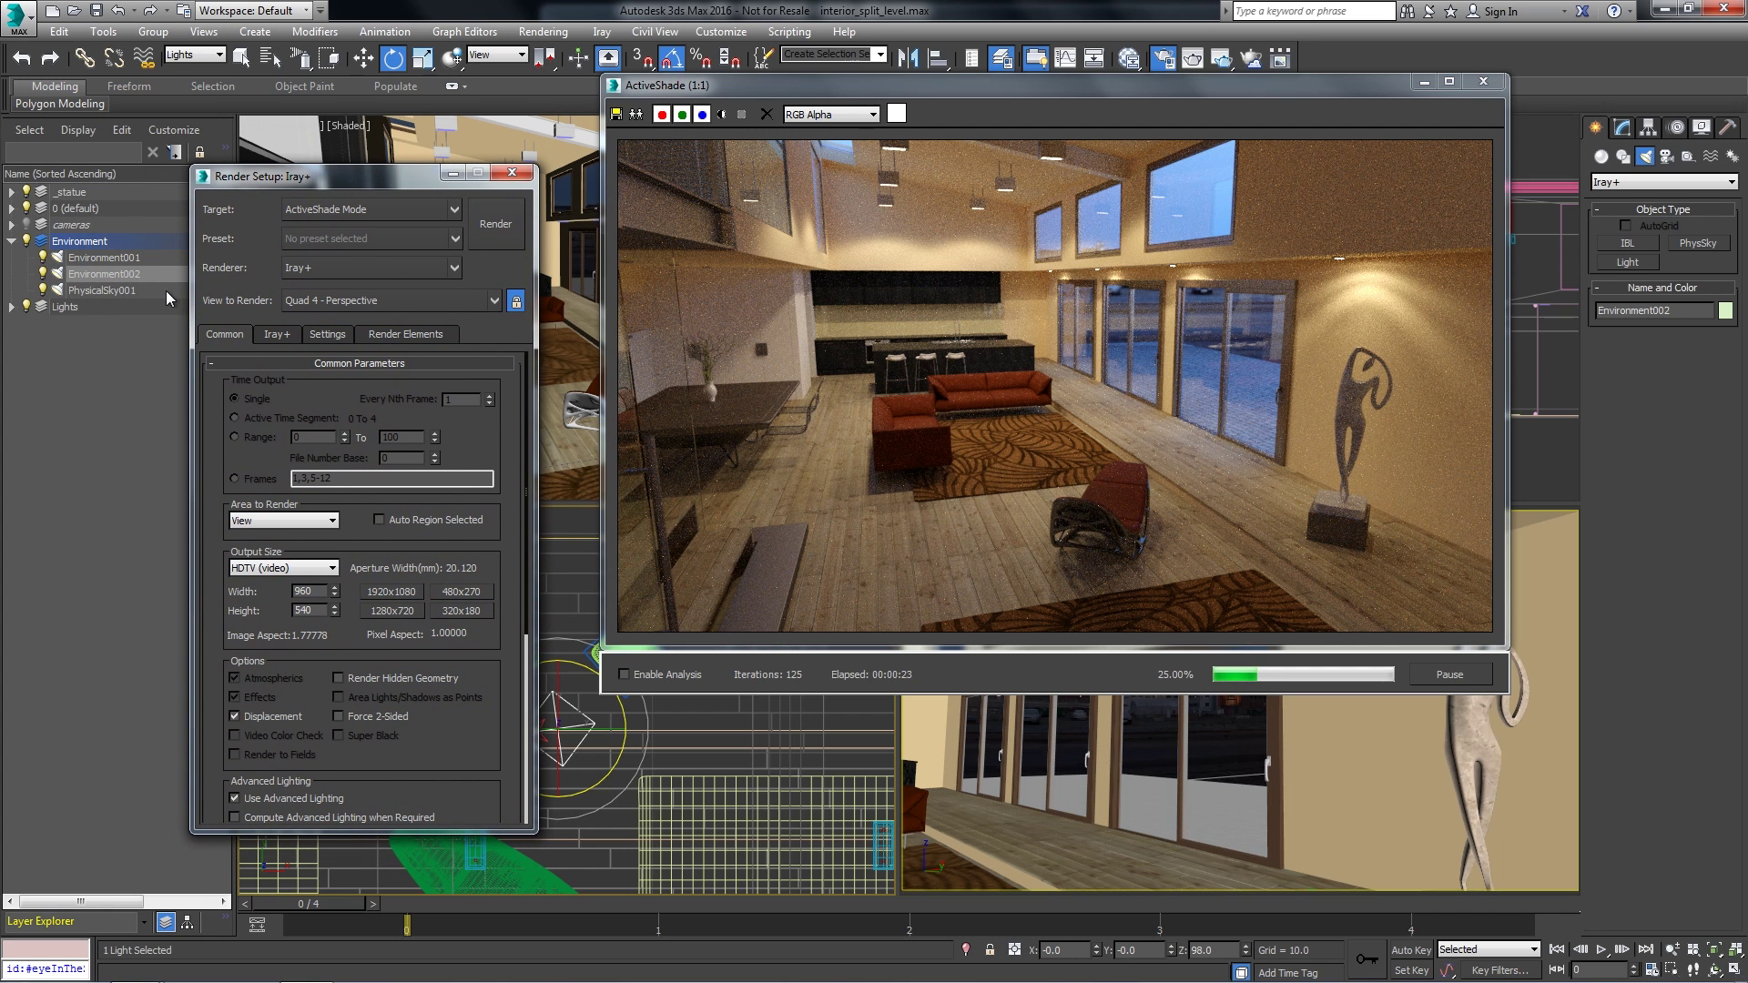
left_click(11, 306)
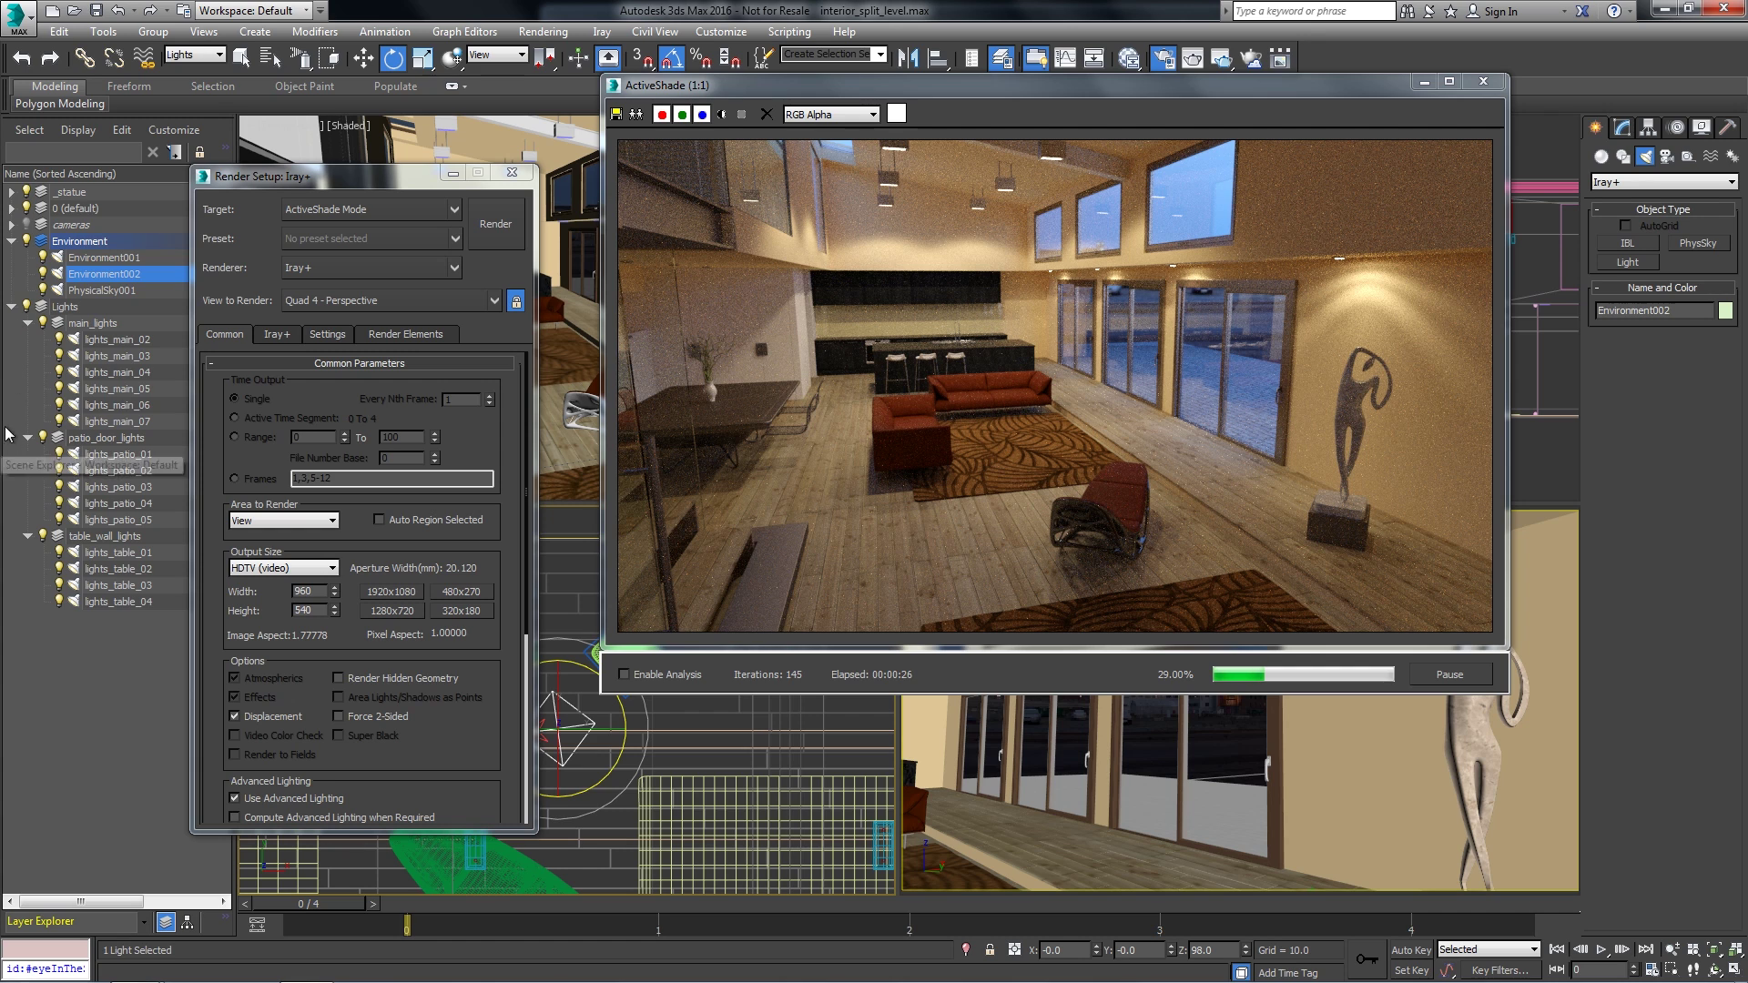
left_click(114, 377)
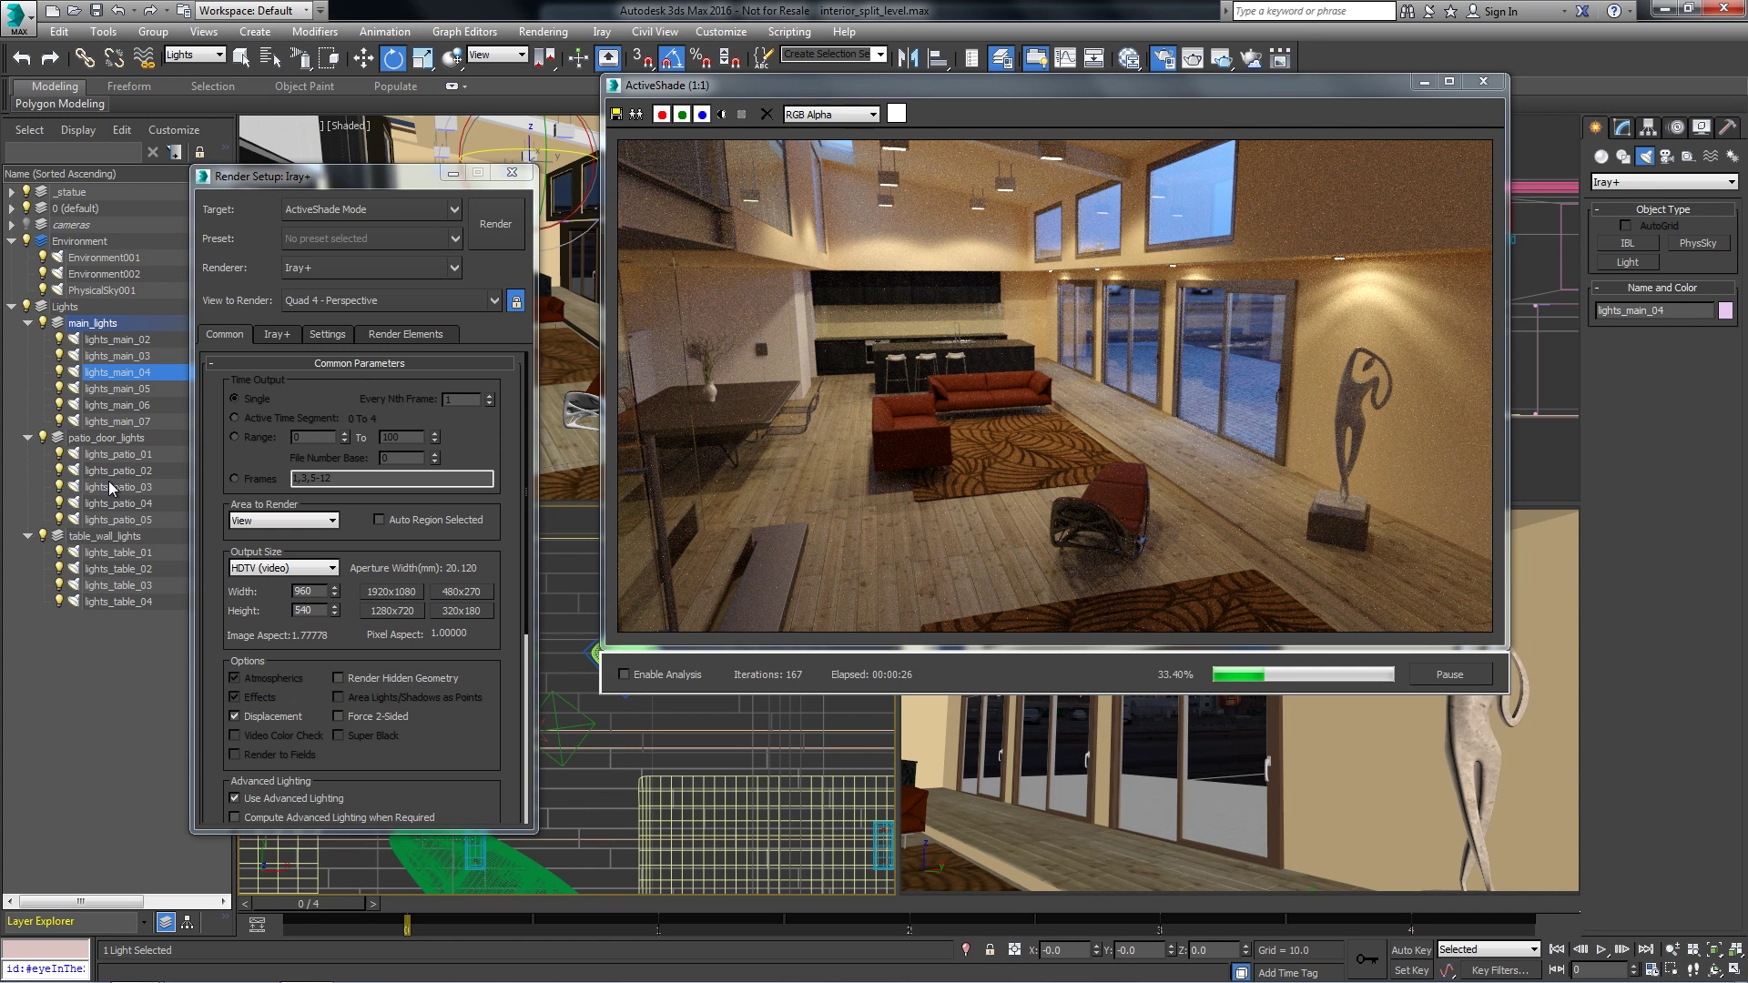
left_click(102, 573)
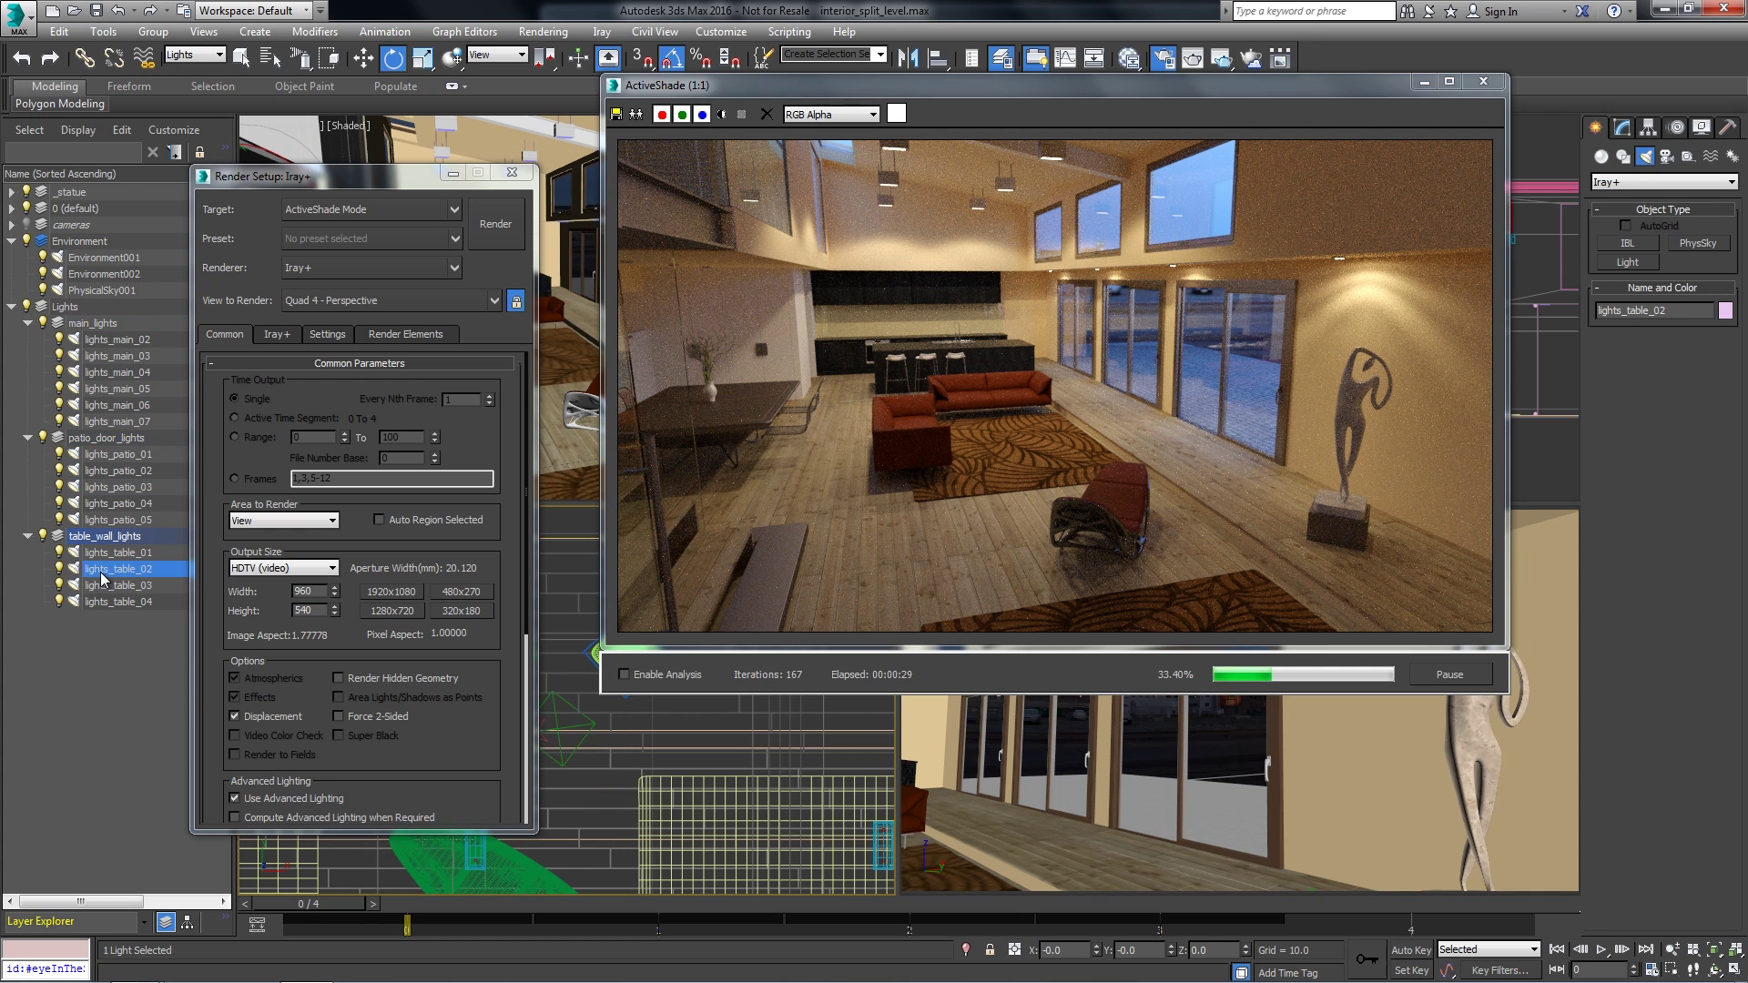
left_click(1628, 131)
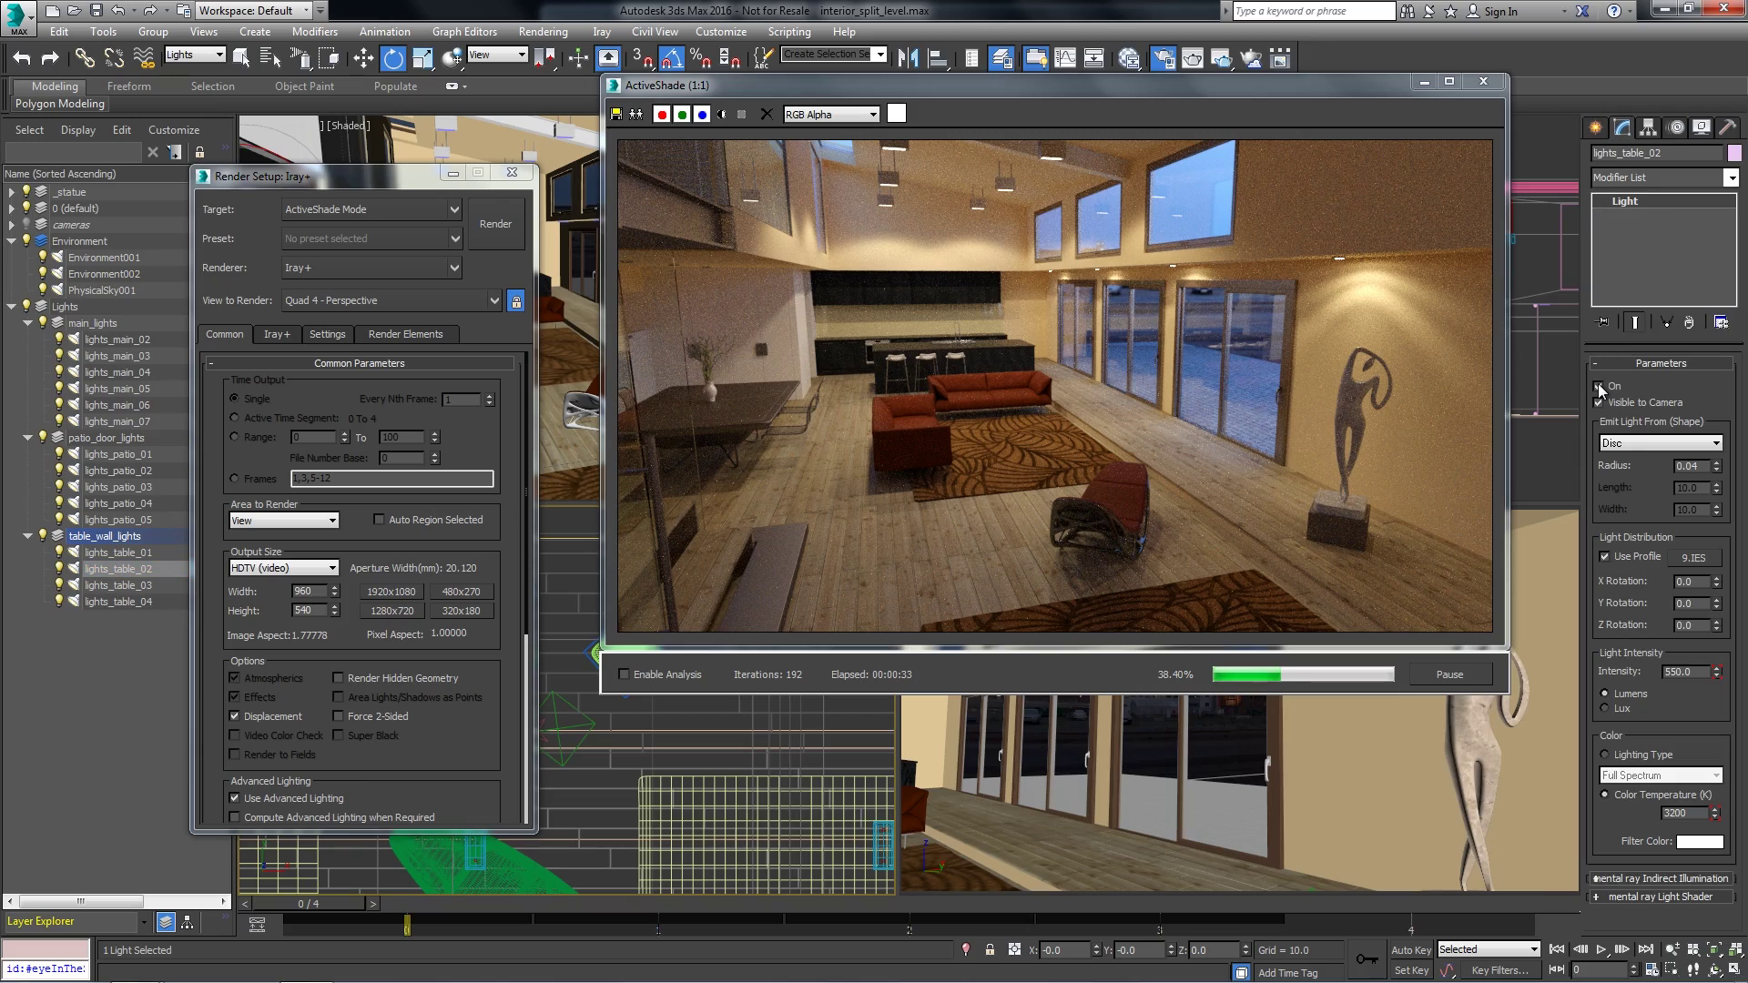
left_click(1599, 387)
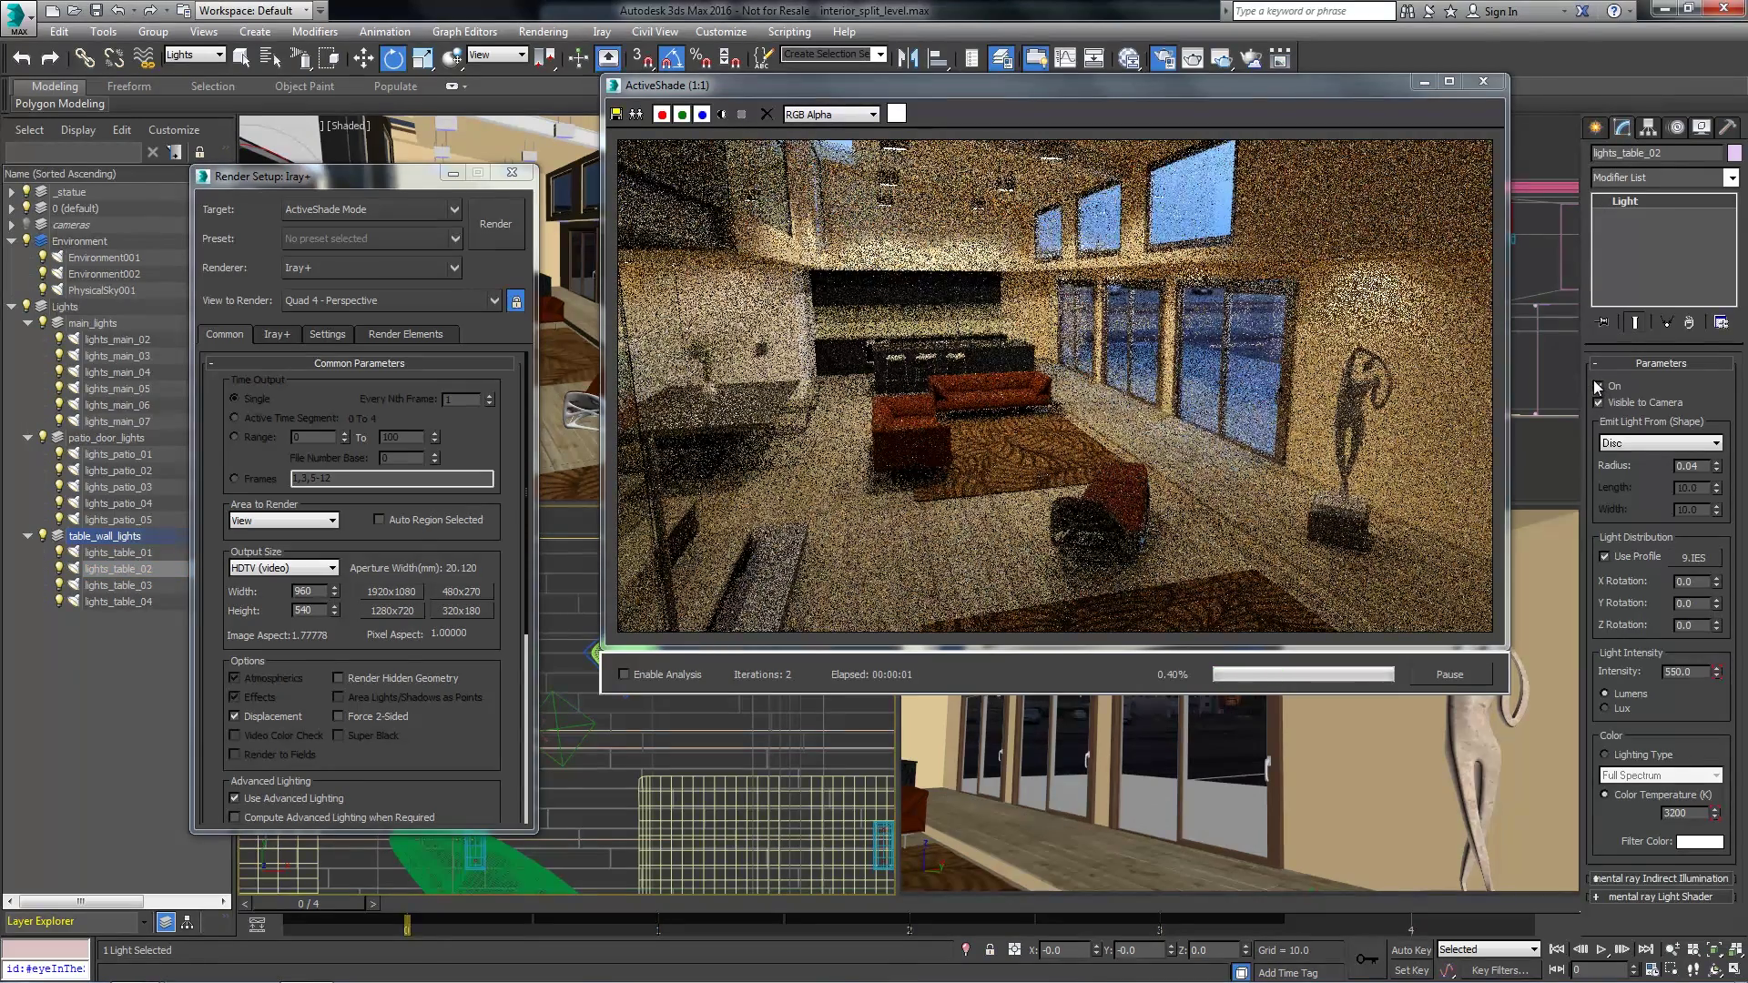